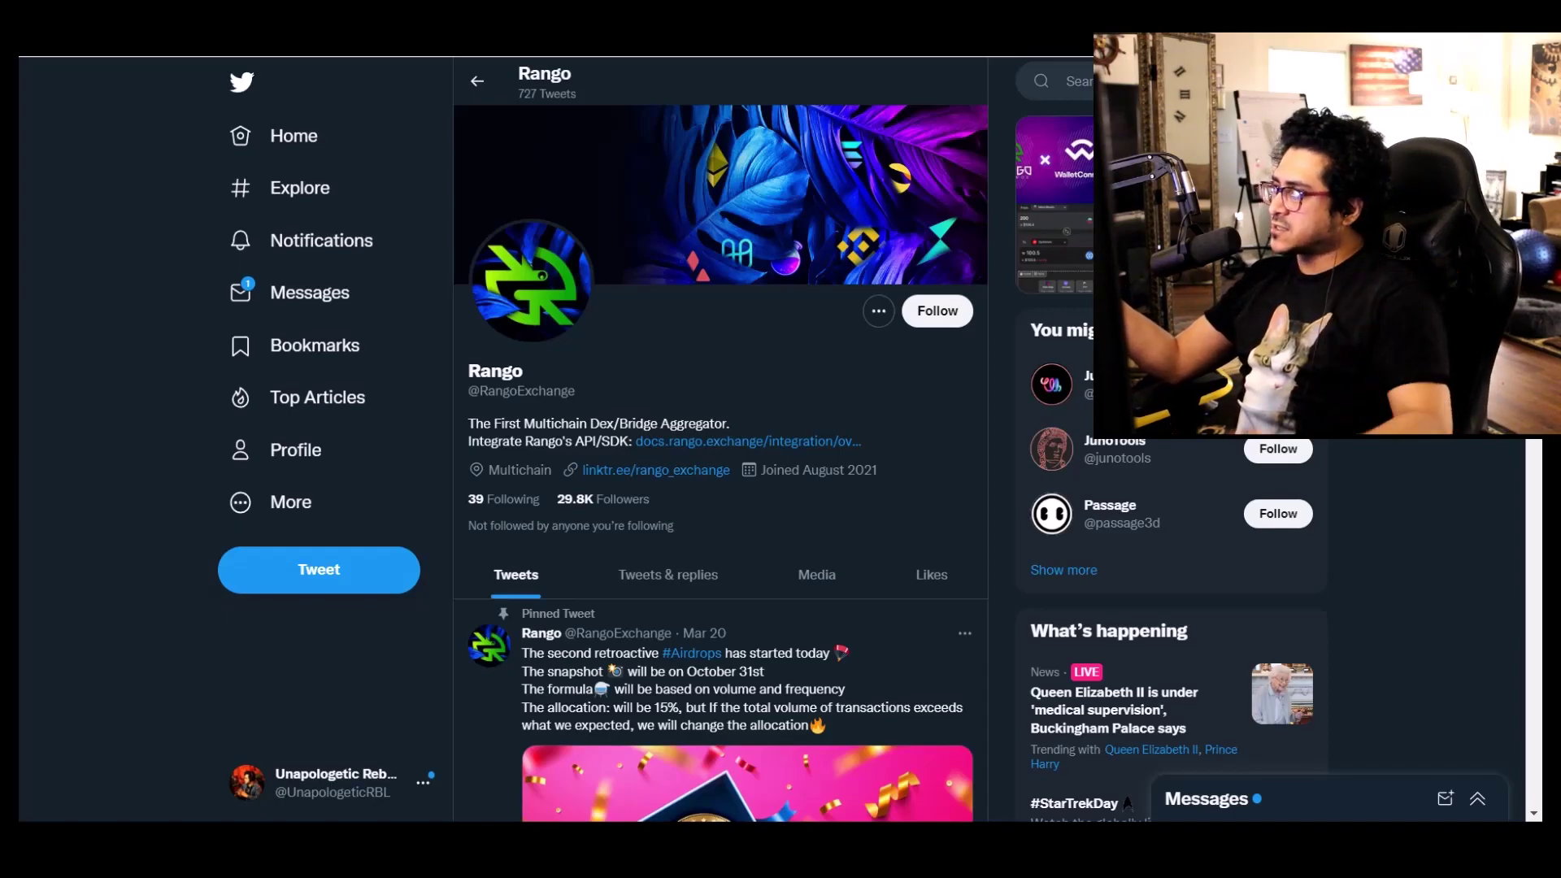
On the Multichain router, browse the Select Network chain list up and down
key(ctrl+Tab)
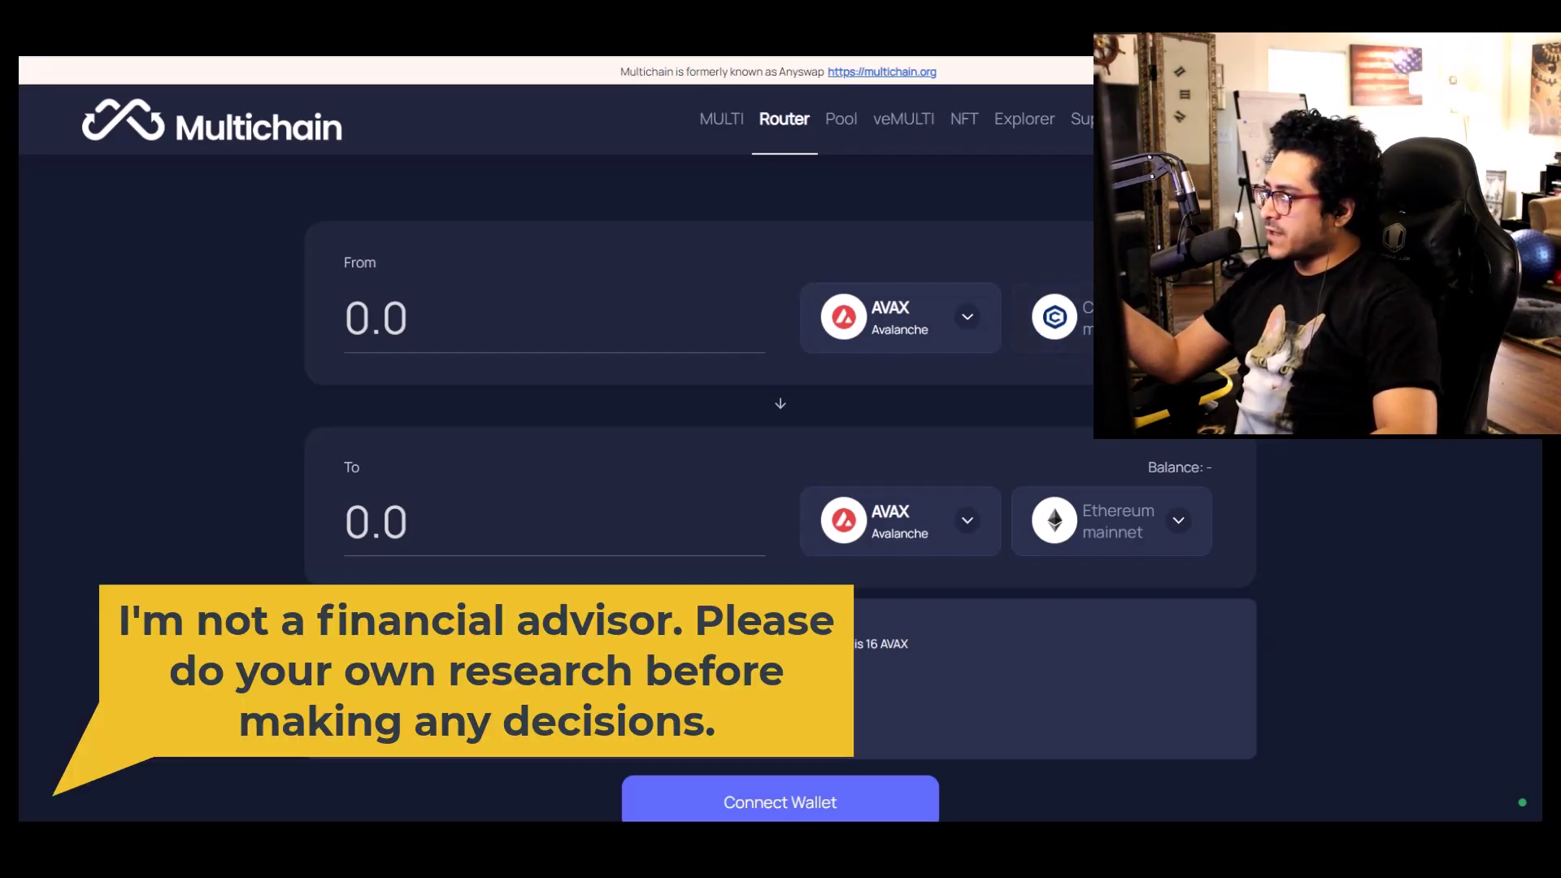
click(1113, 317)
scroll(813, 422, down, 15)
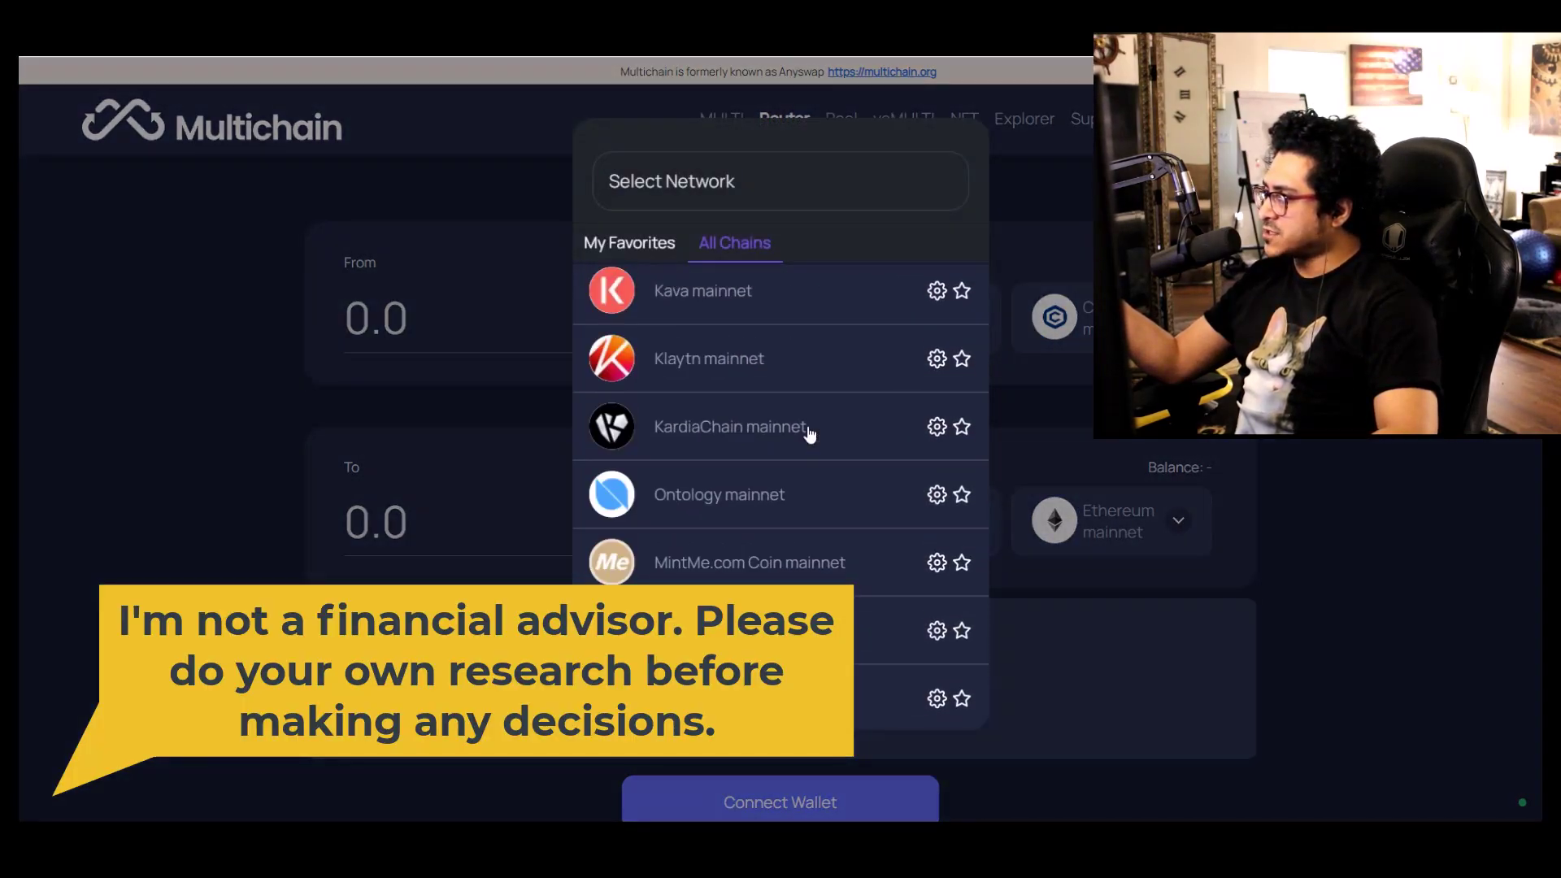
scroll(806, 430, up, 6)
scroll(812, 451, down, 10)
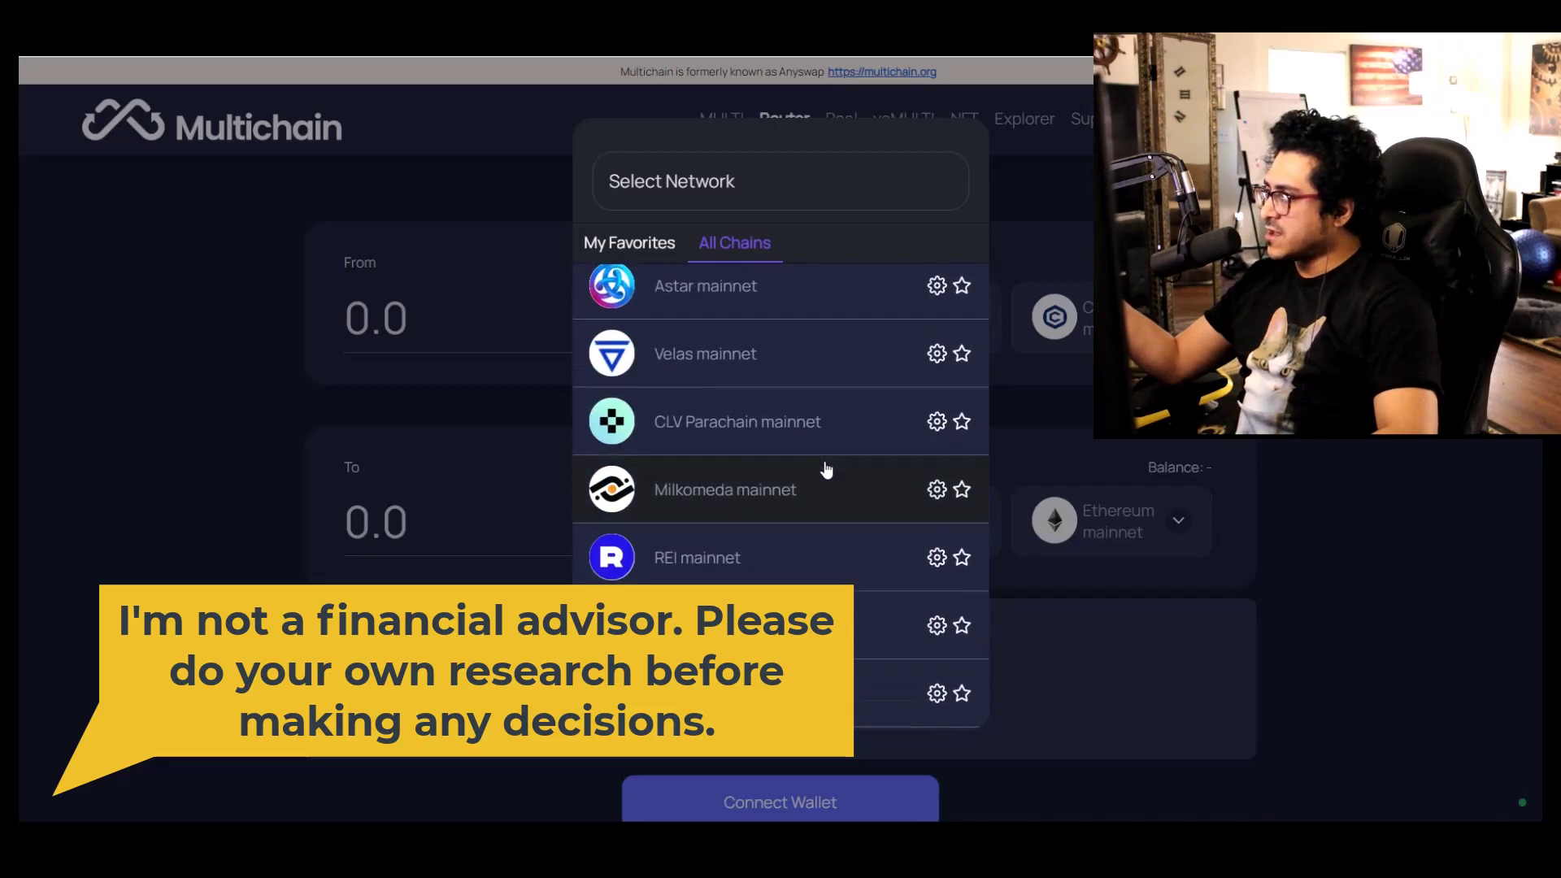
scroll(813, 406, up, 5)
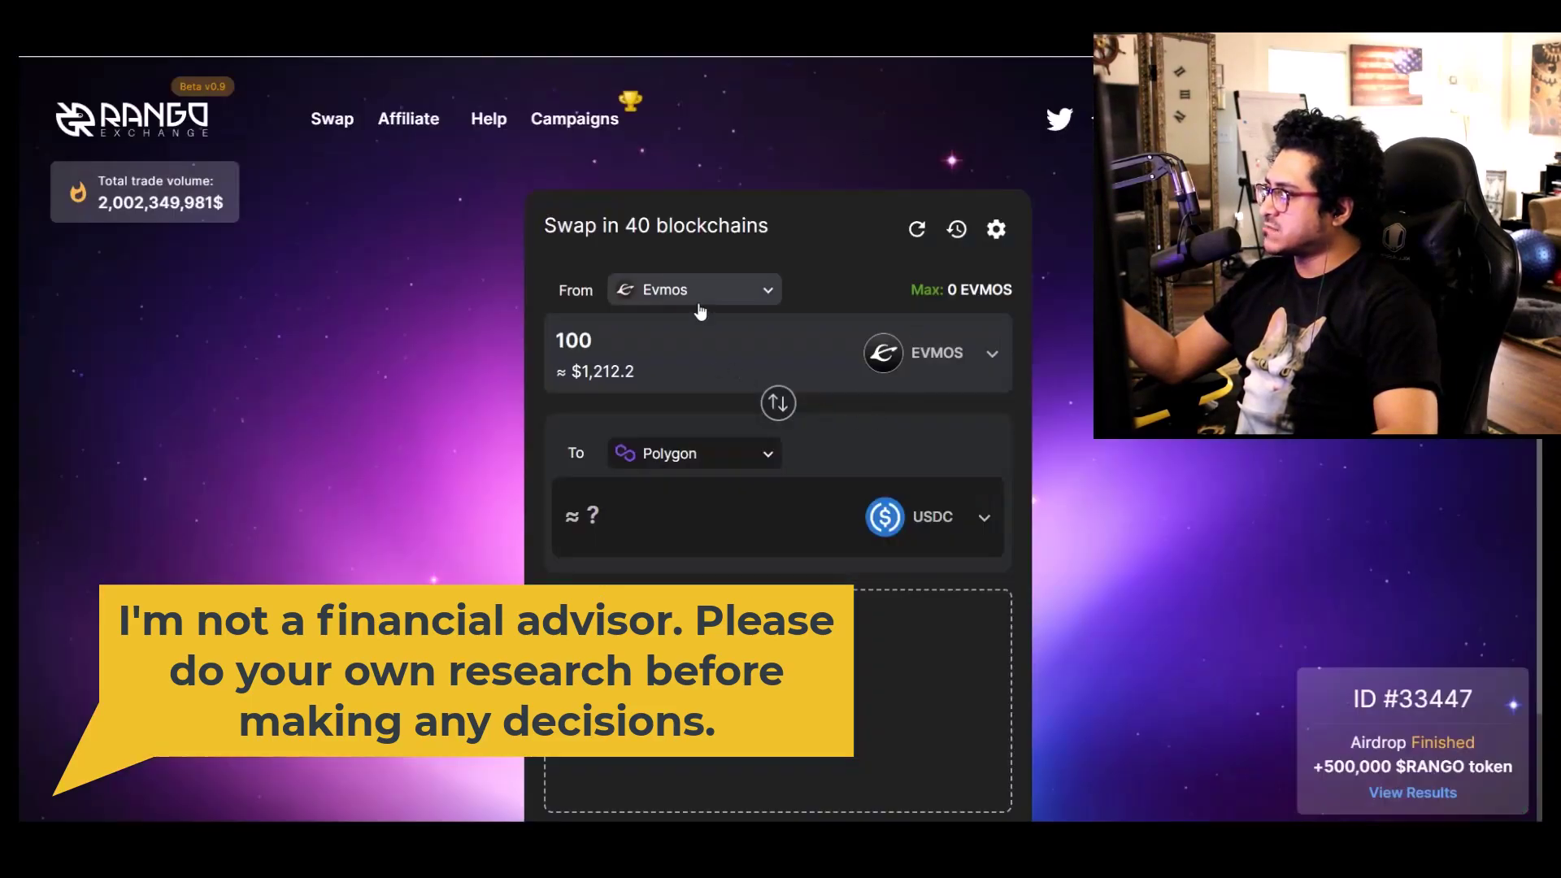
Browse Rango's source network list for the 100 EVMOS swap and close it unchanged
click(713, 301)
scroll(712, 357, down, 7)
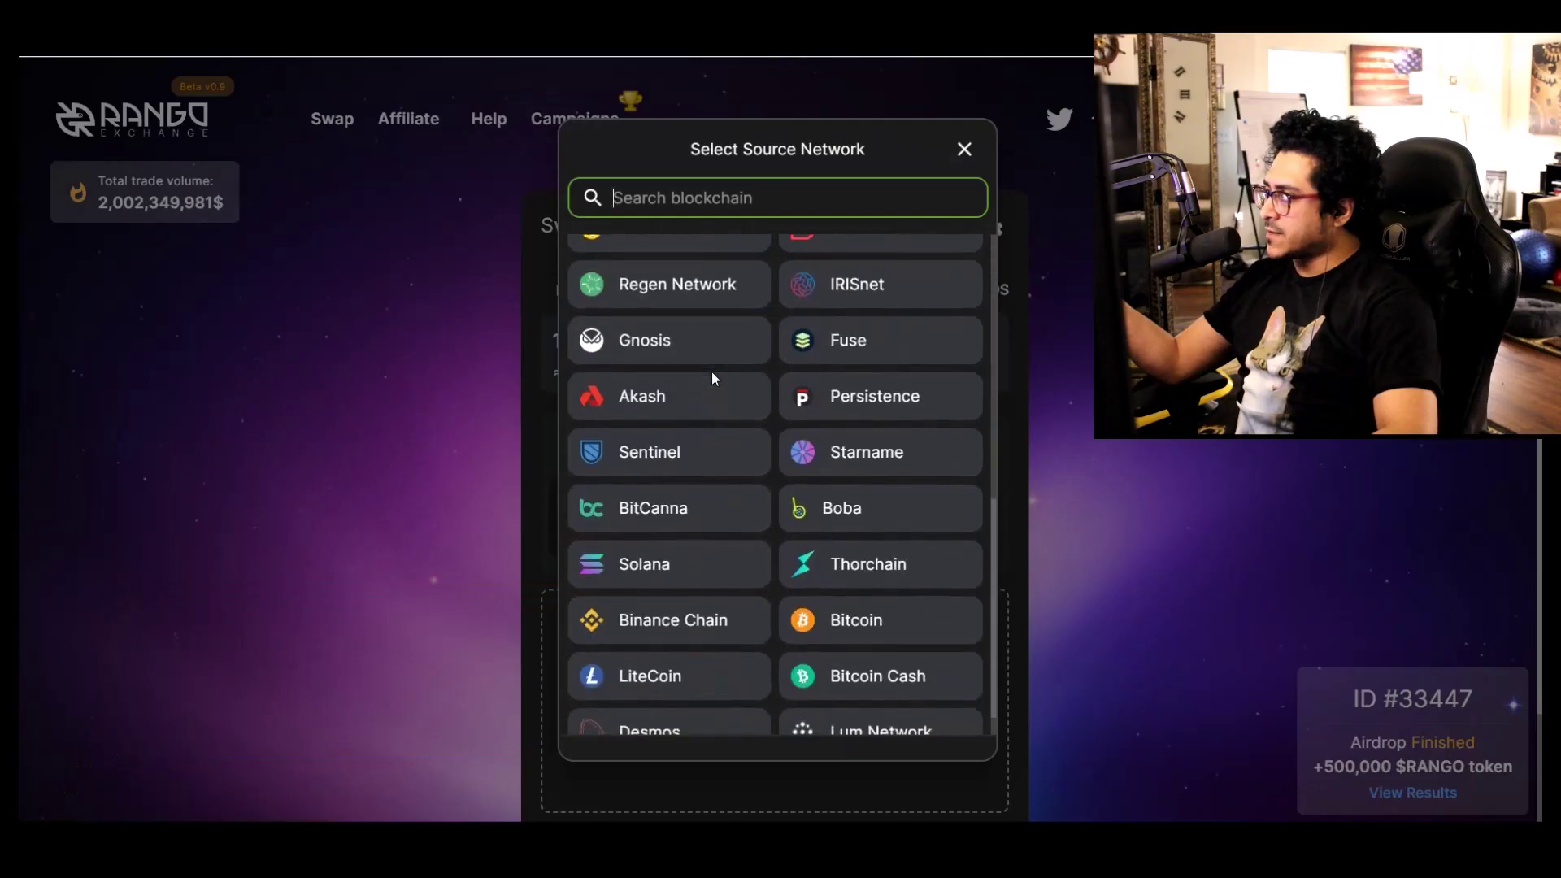
click(418, 412)
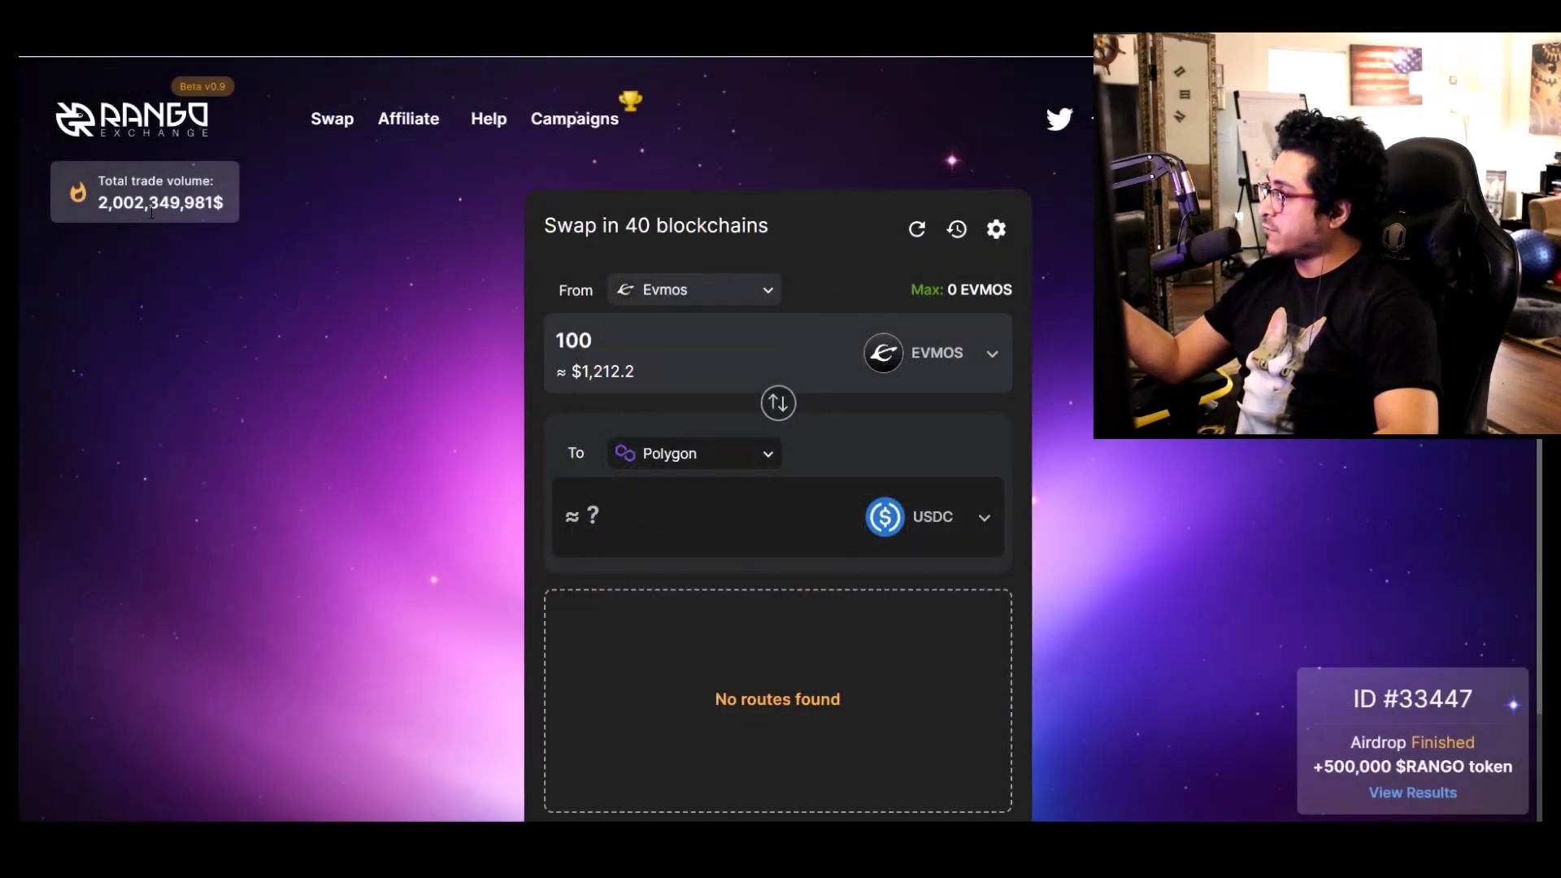
scroll(406, 374, down, 1)
scroll(406, 374, up, 1)
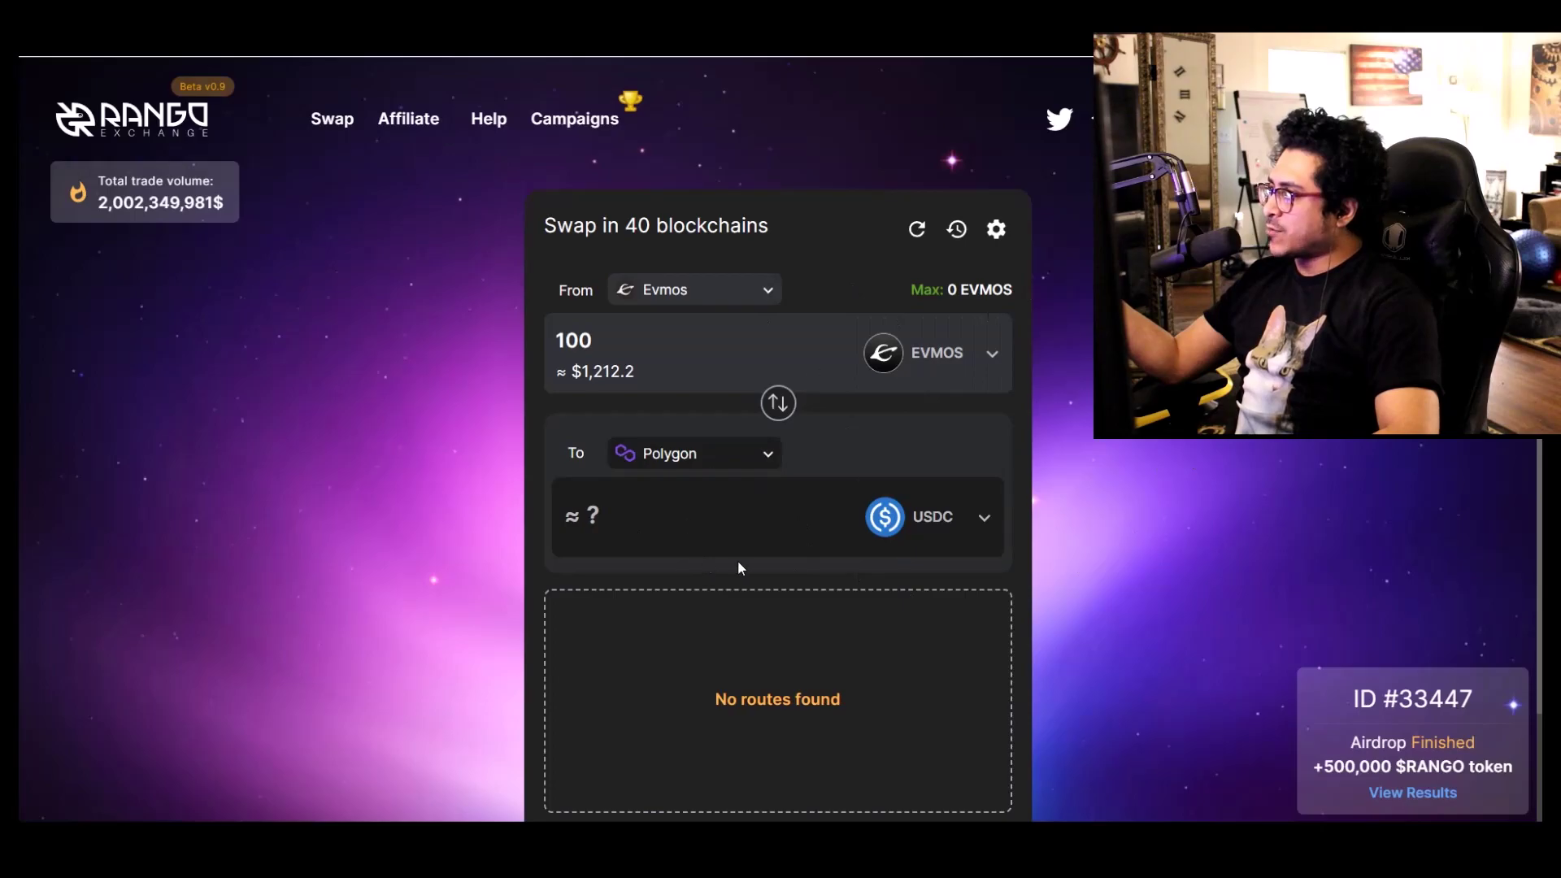
Skim Rango's Twitter profile, then cycle past the swap tab to Rango's Medium blog
click(1059, 120)
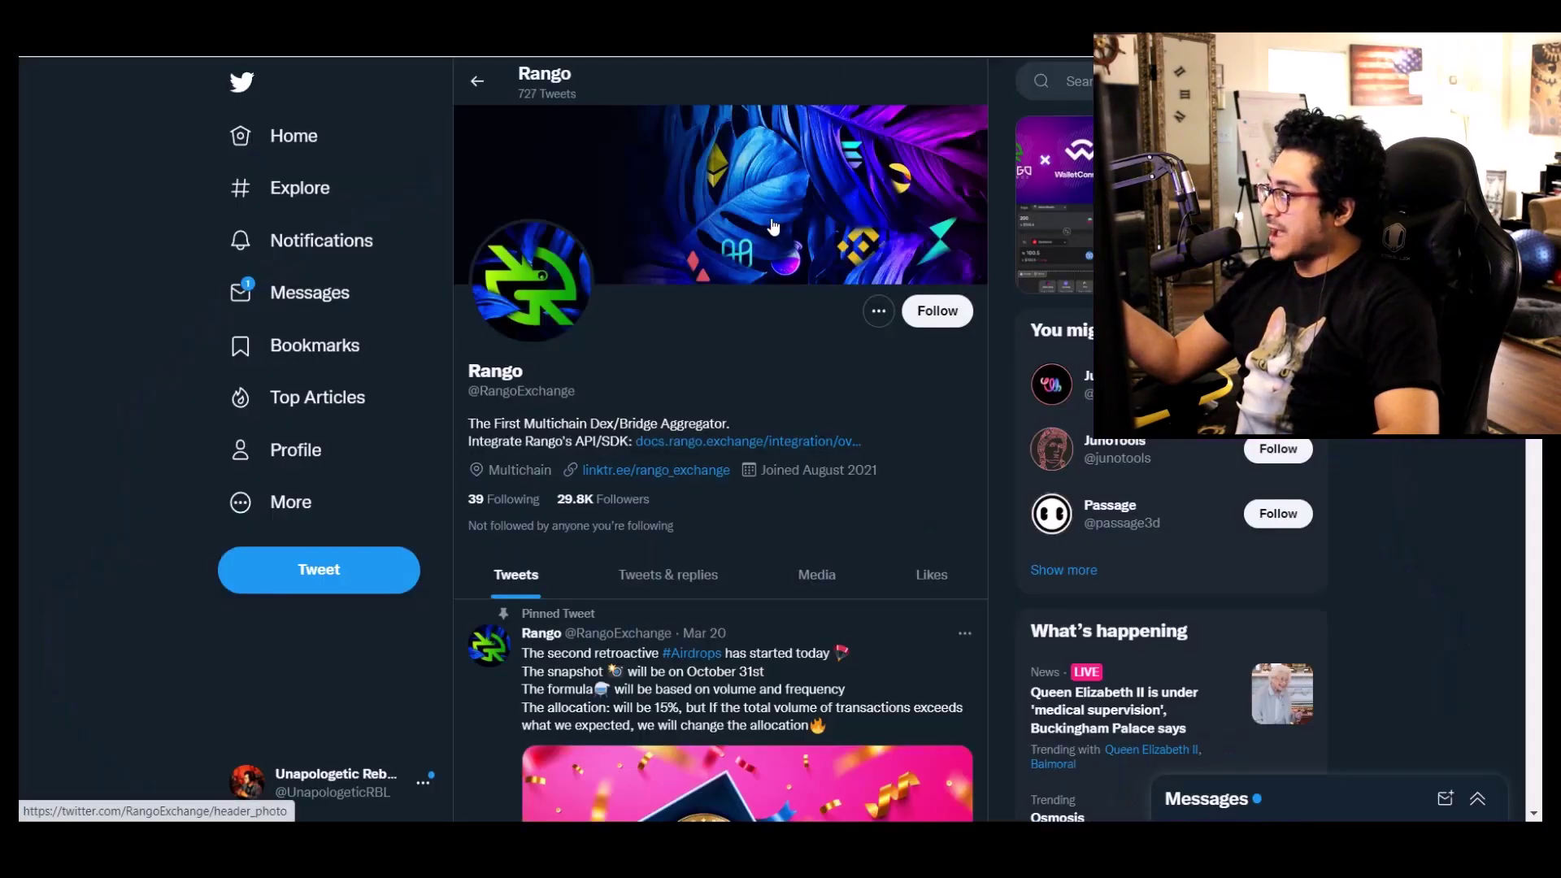
scroll(772, 227, down, 5)
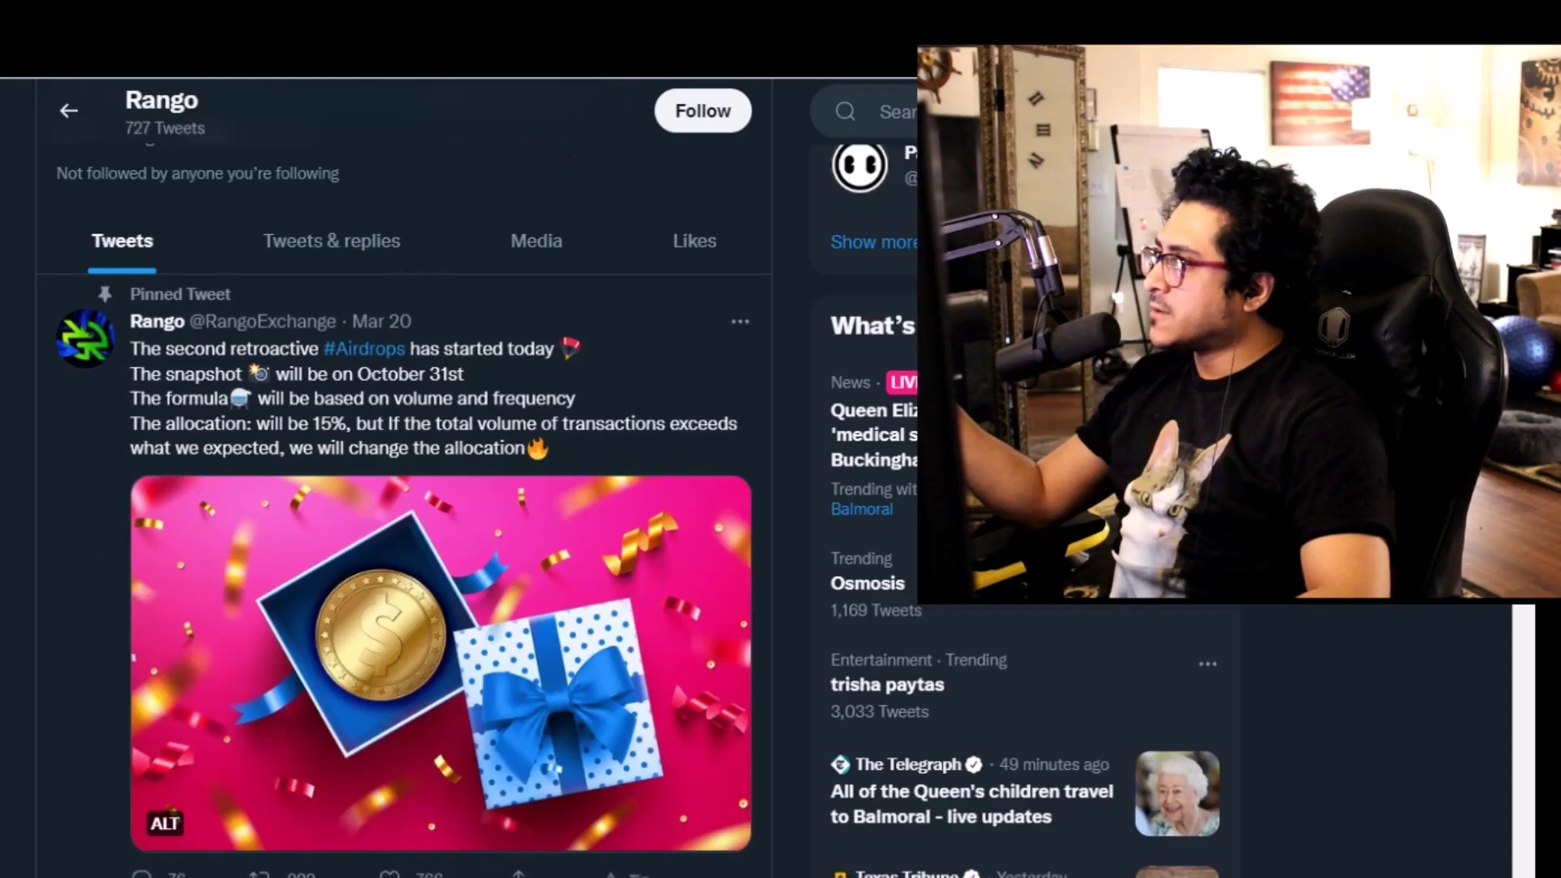
key(ctrl+Tab)
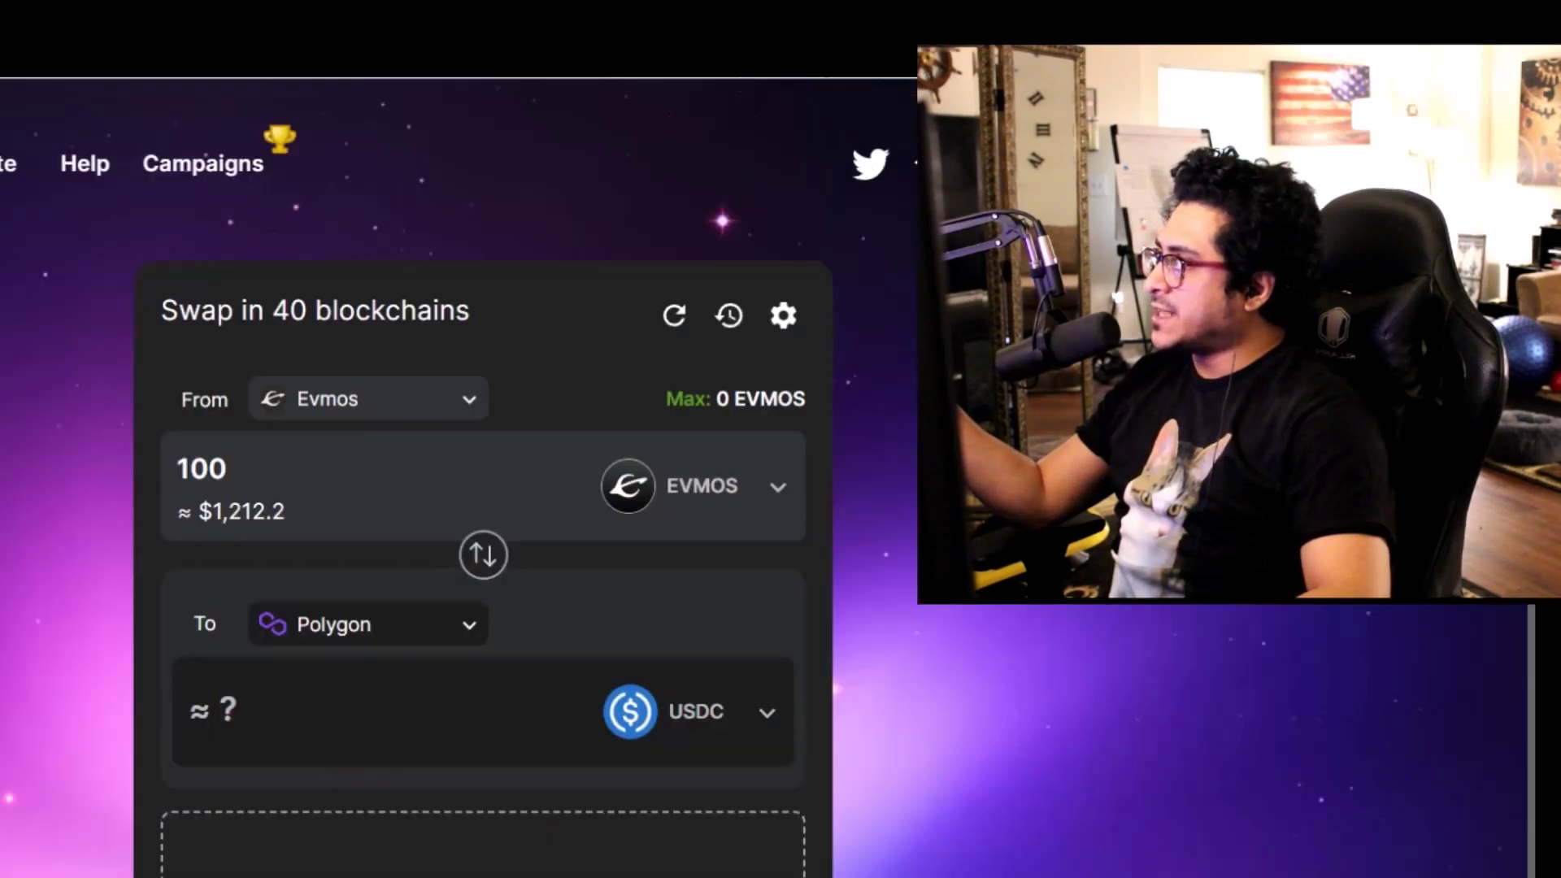
key(ctrl+Tab)
Scroll through Rango's Medium articles on cross-chain integrations and back up
scroll(443, 338, up, 8)
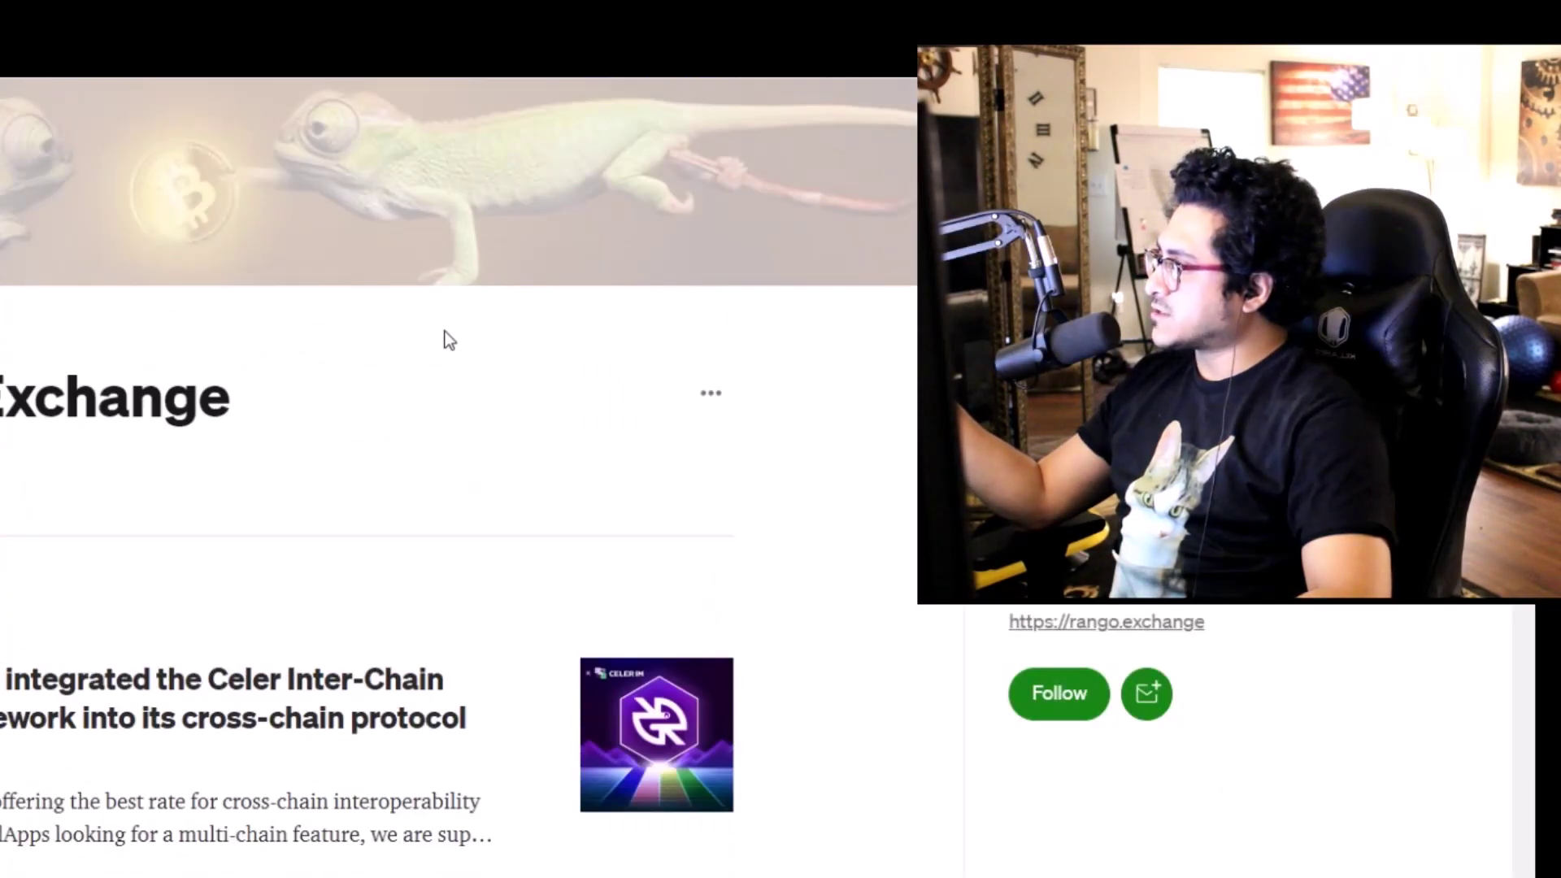
scroll(449, 340, down, 3)
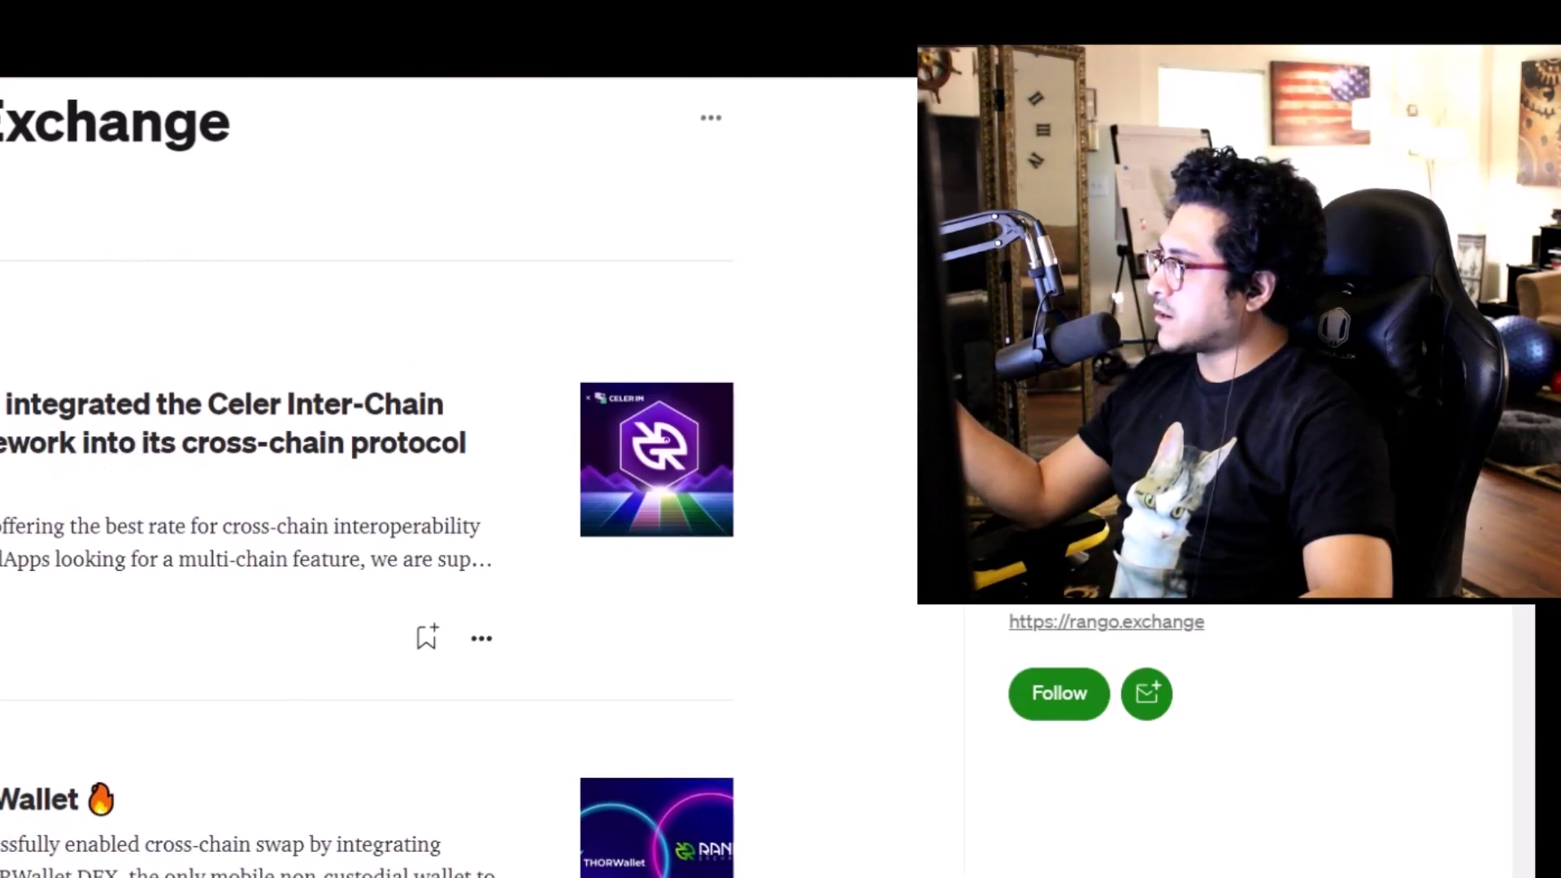
scroll(183, 584, down, 3)
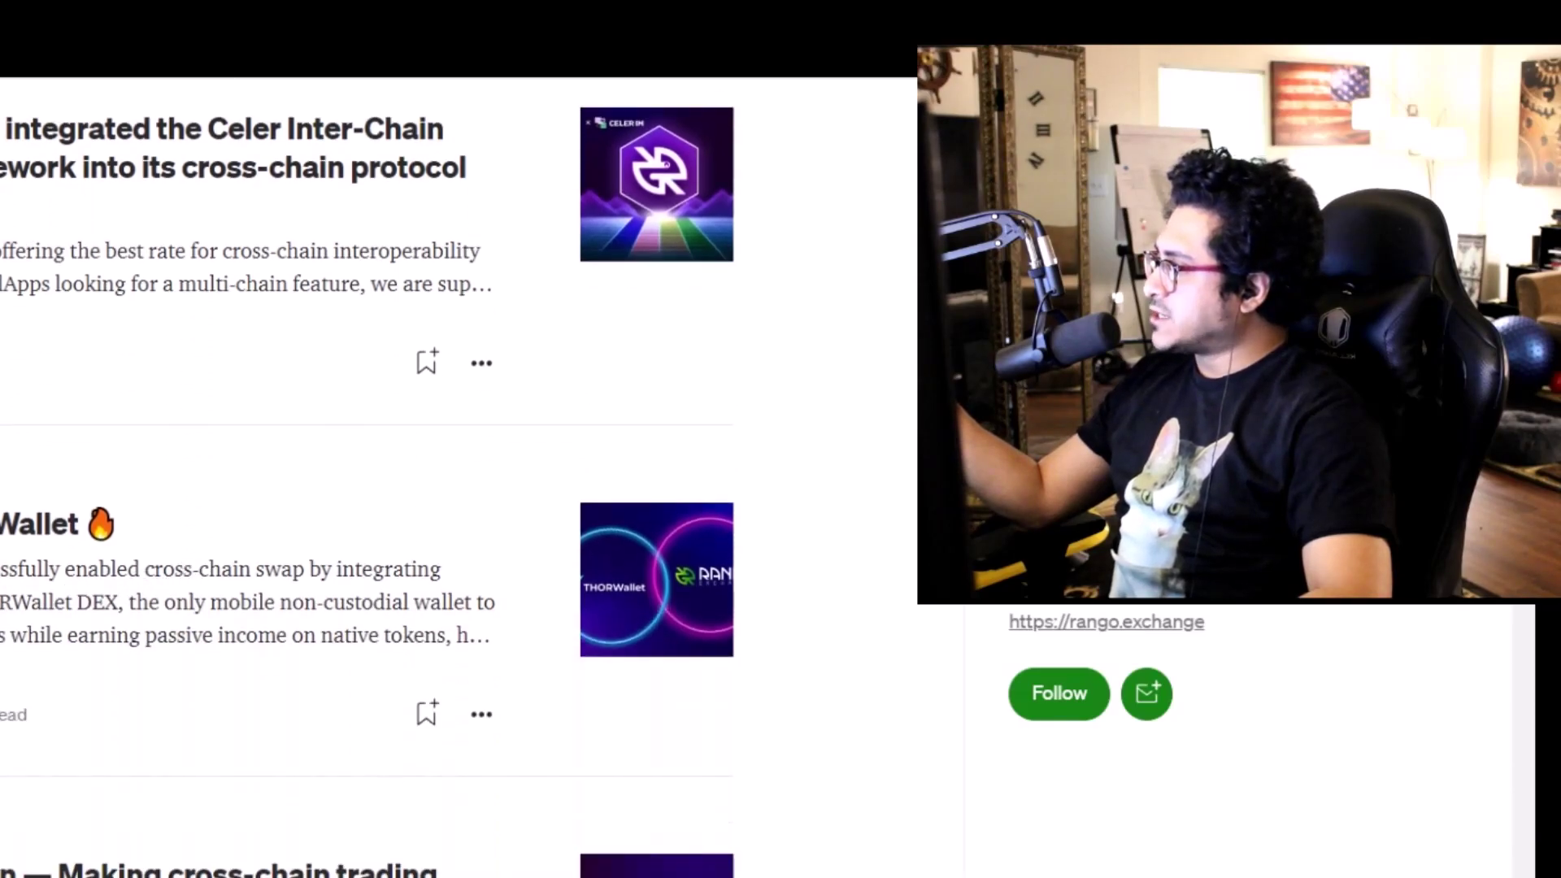
scroll(27, 586, down, 3)
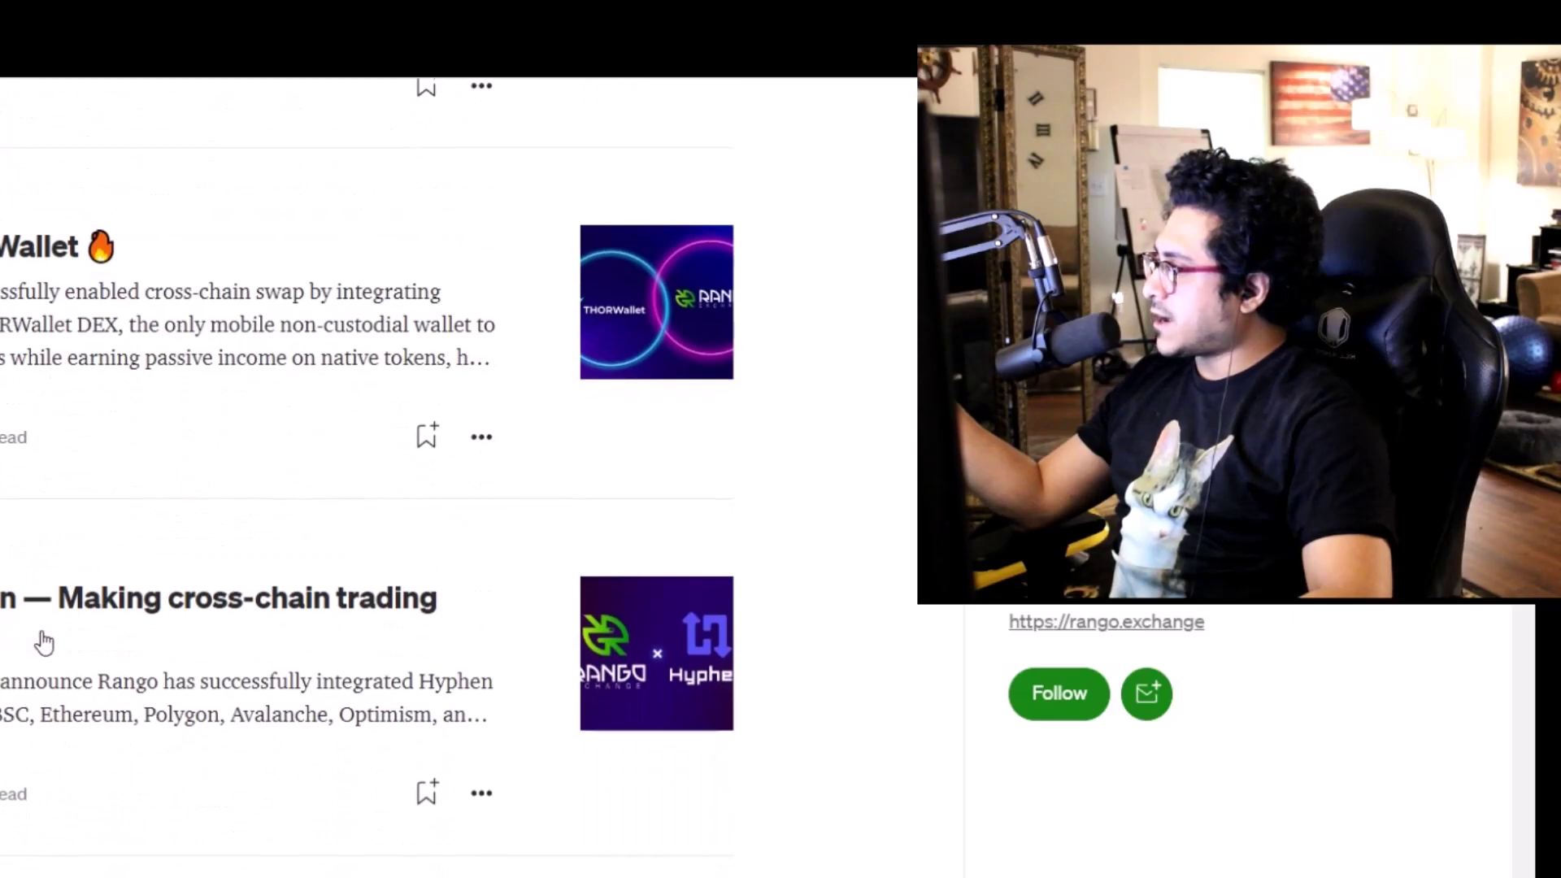
scroll(42, 637, down, 4)
scroll(42, 637, up, 12)
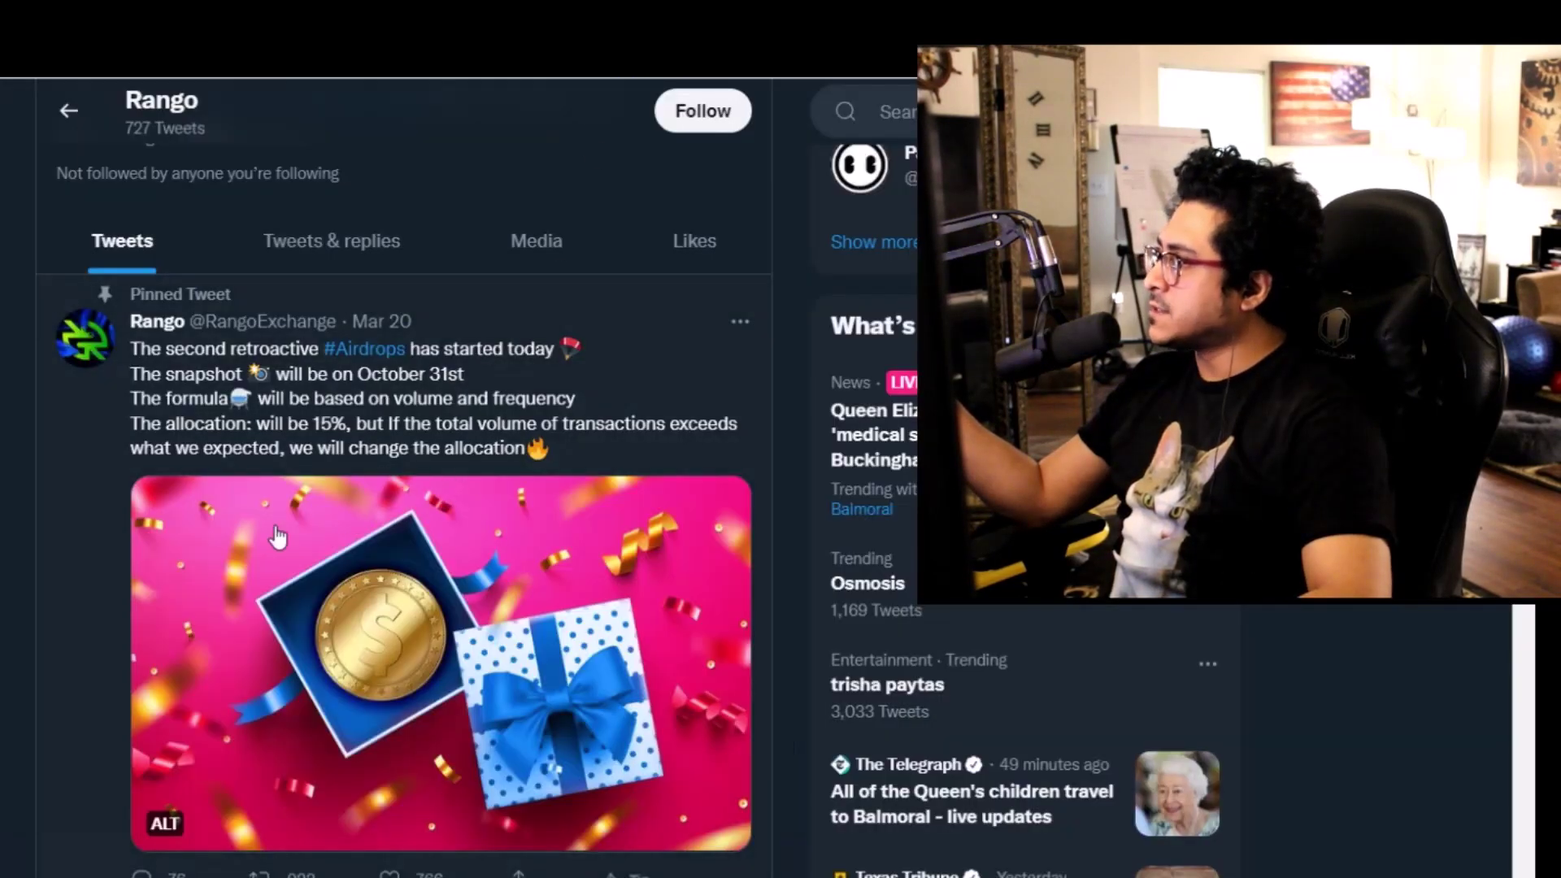
Read the replies under Rango's pinned second retroactive airdrop tweet
click(61, 658)
scroll(187, 687, down, 3)
scroll(189, 689, down, 15)
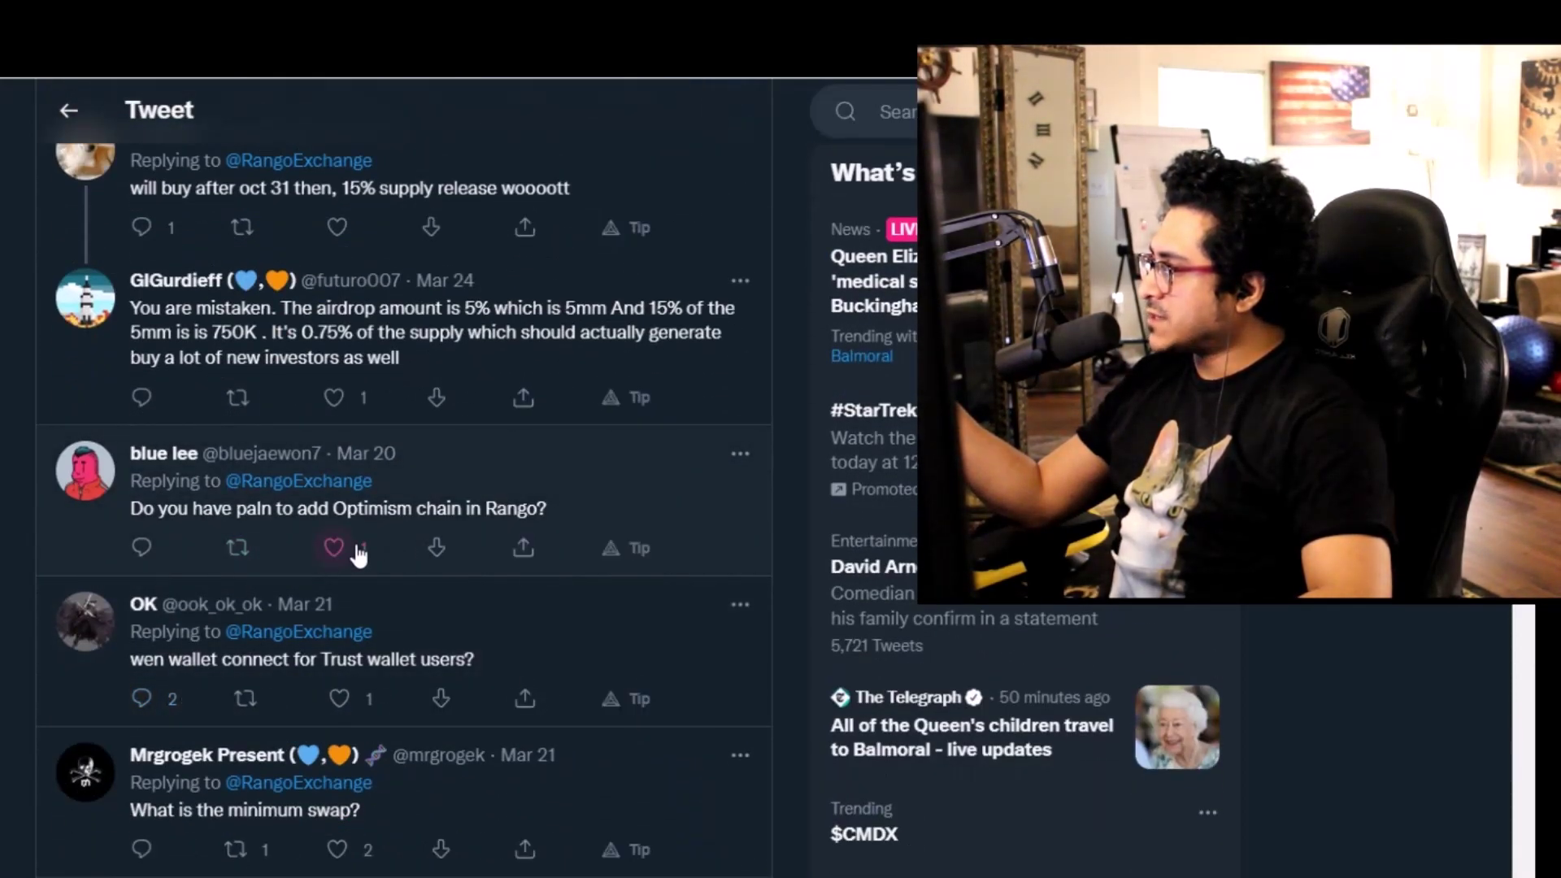
scroll(432, 520, down, 6)
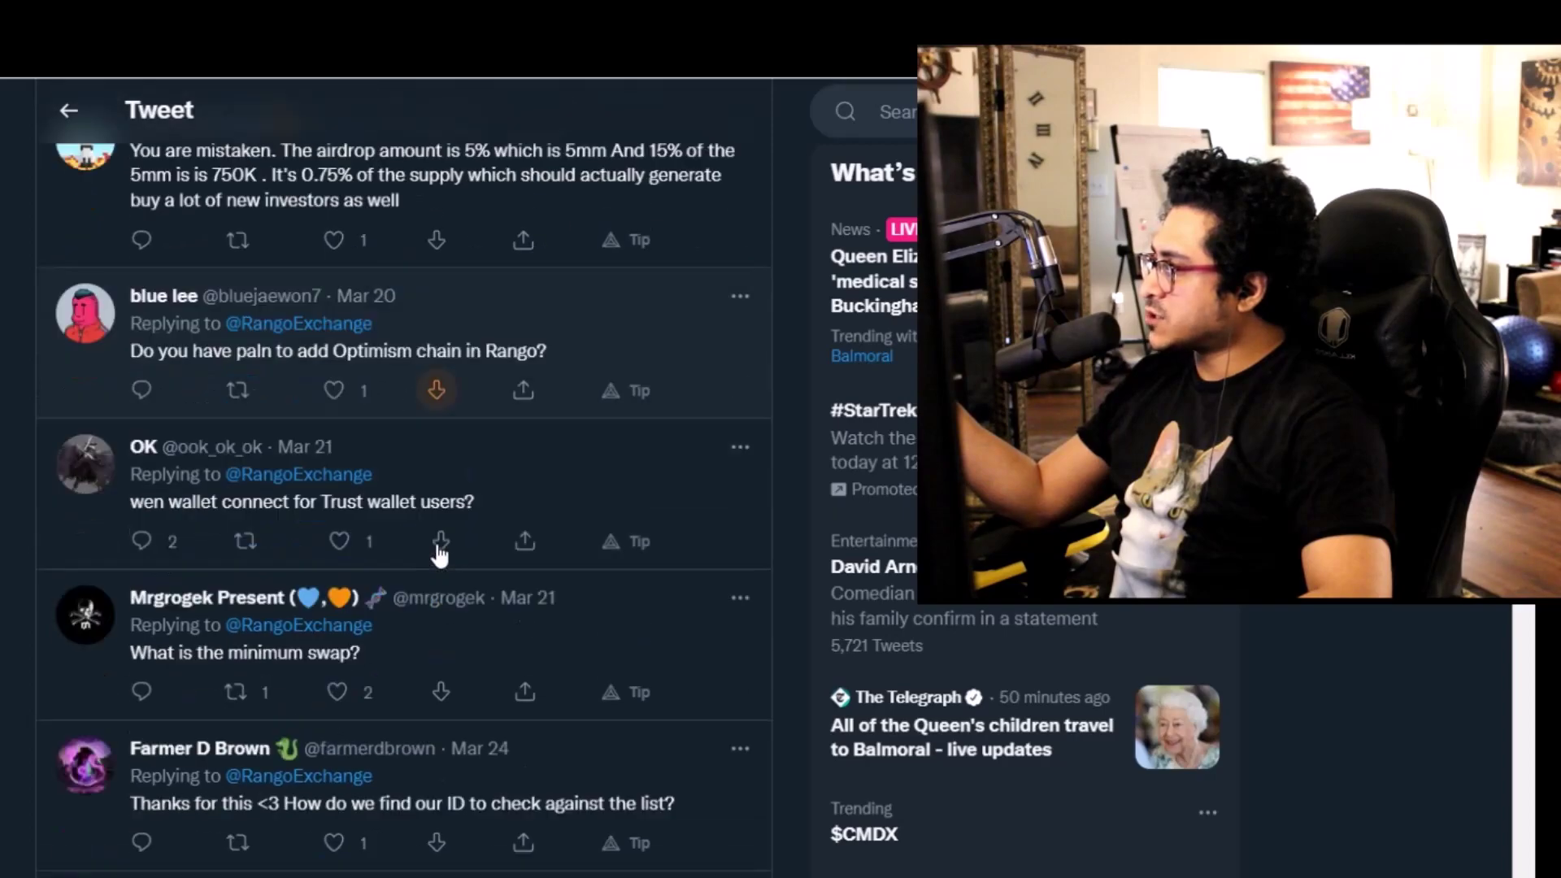
scroll(438, 556, down, 20)
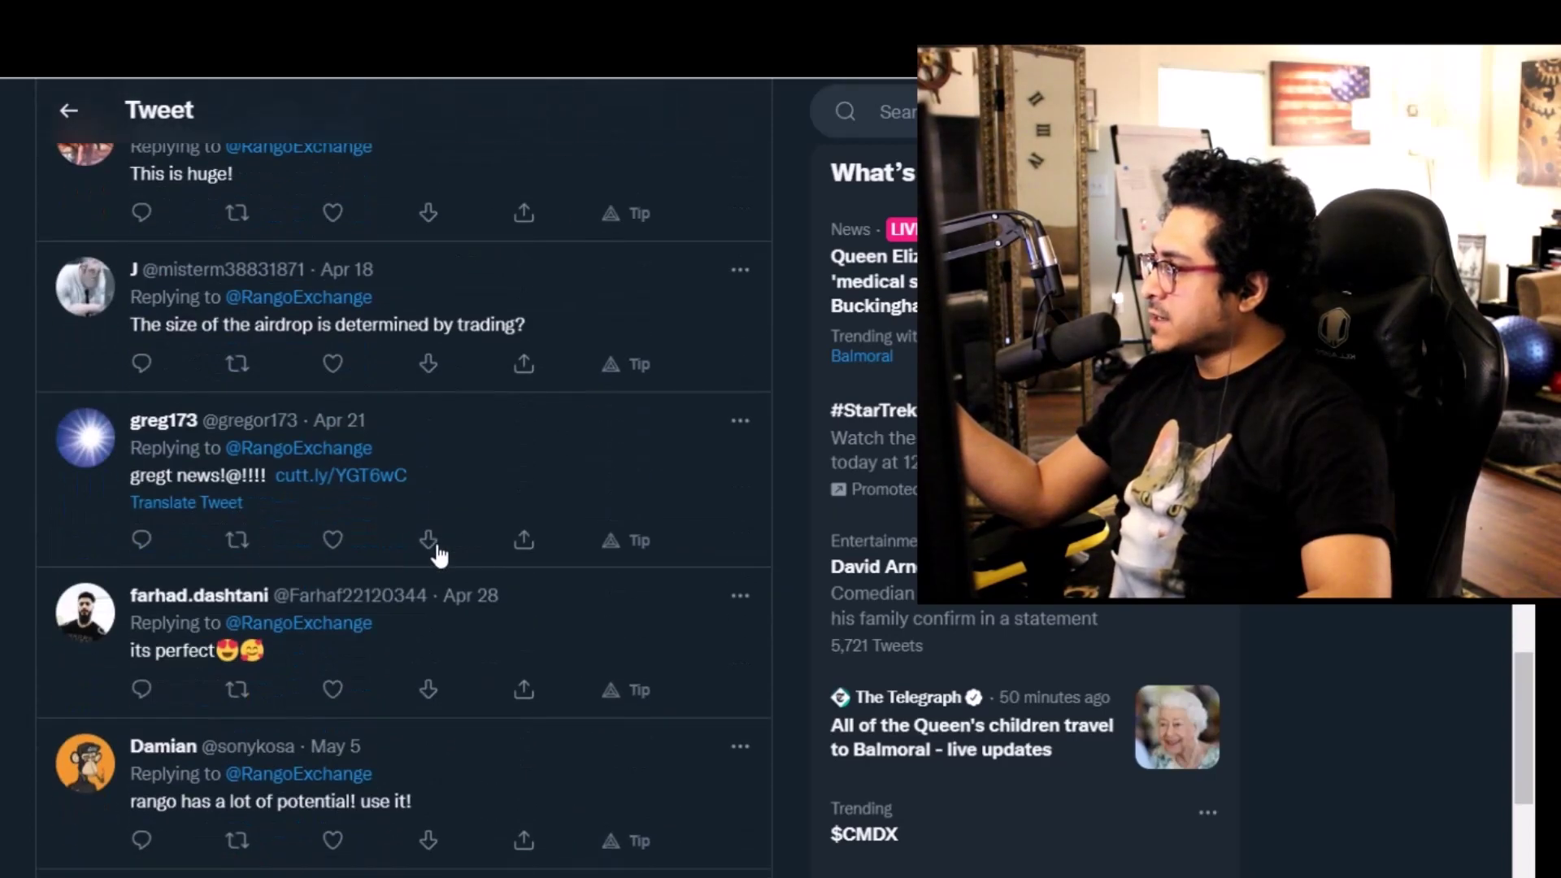
scroll(438, 556, down, 5)
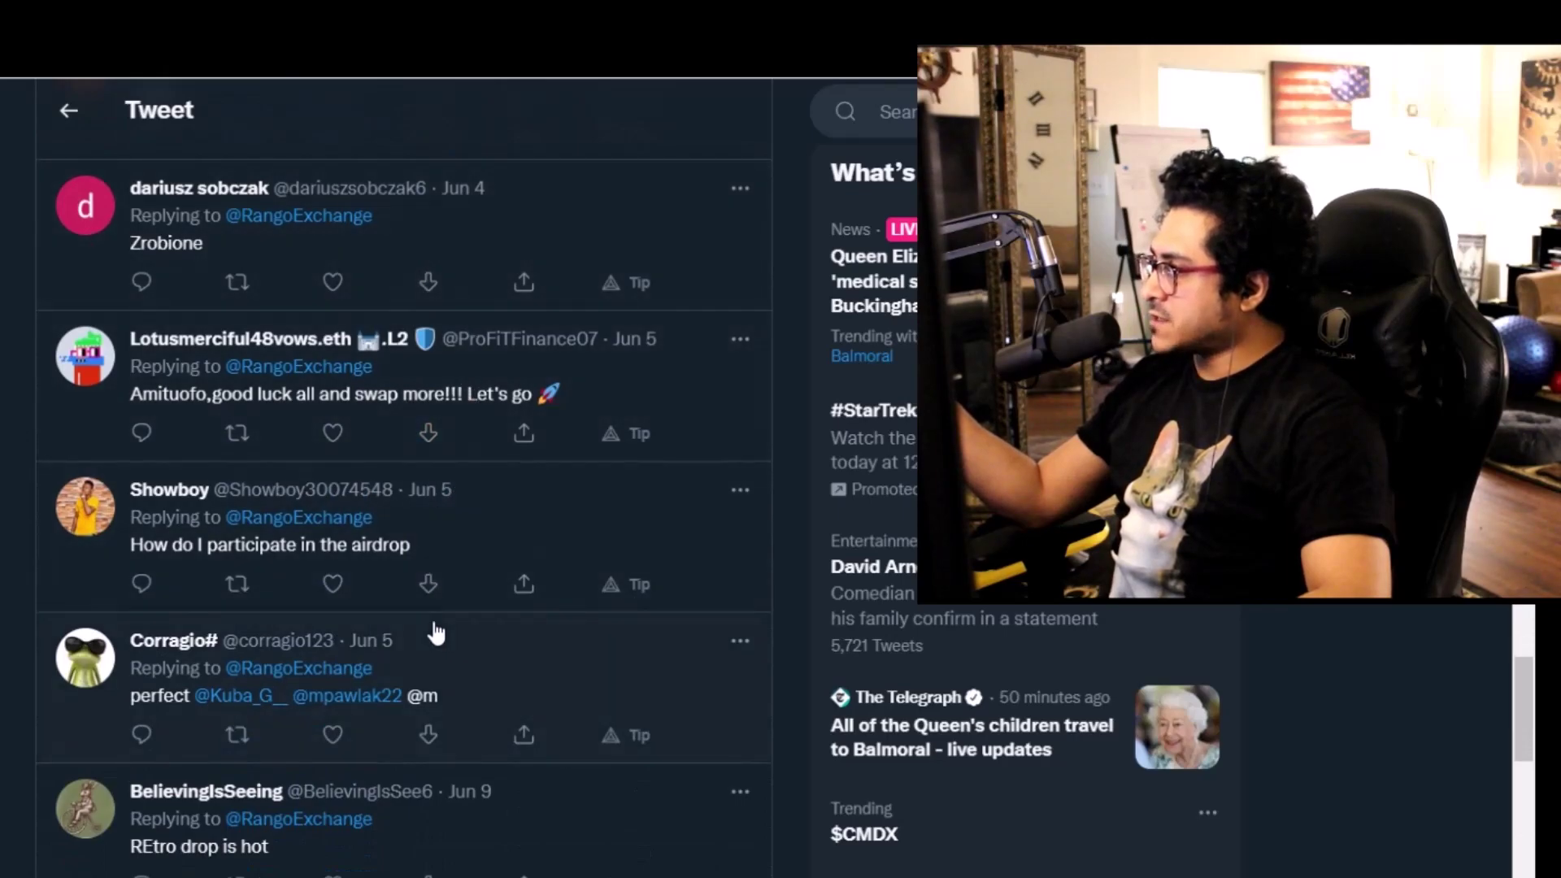
scroll(433, 634, down, 8)
scroll(419, 715, up, 8)
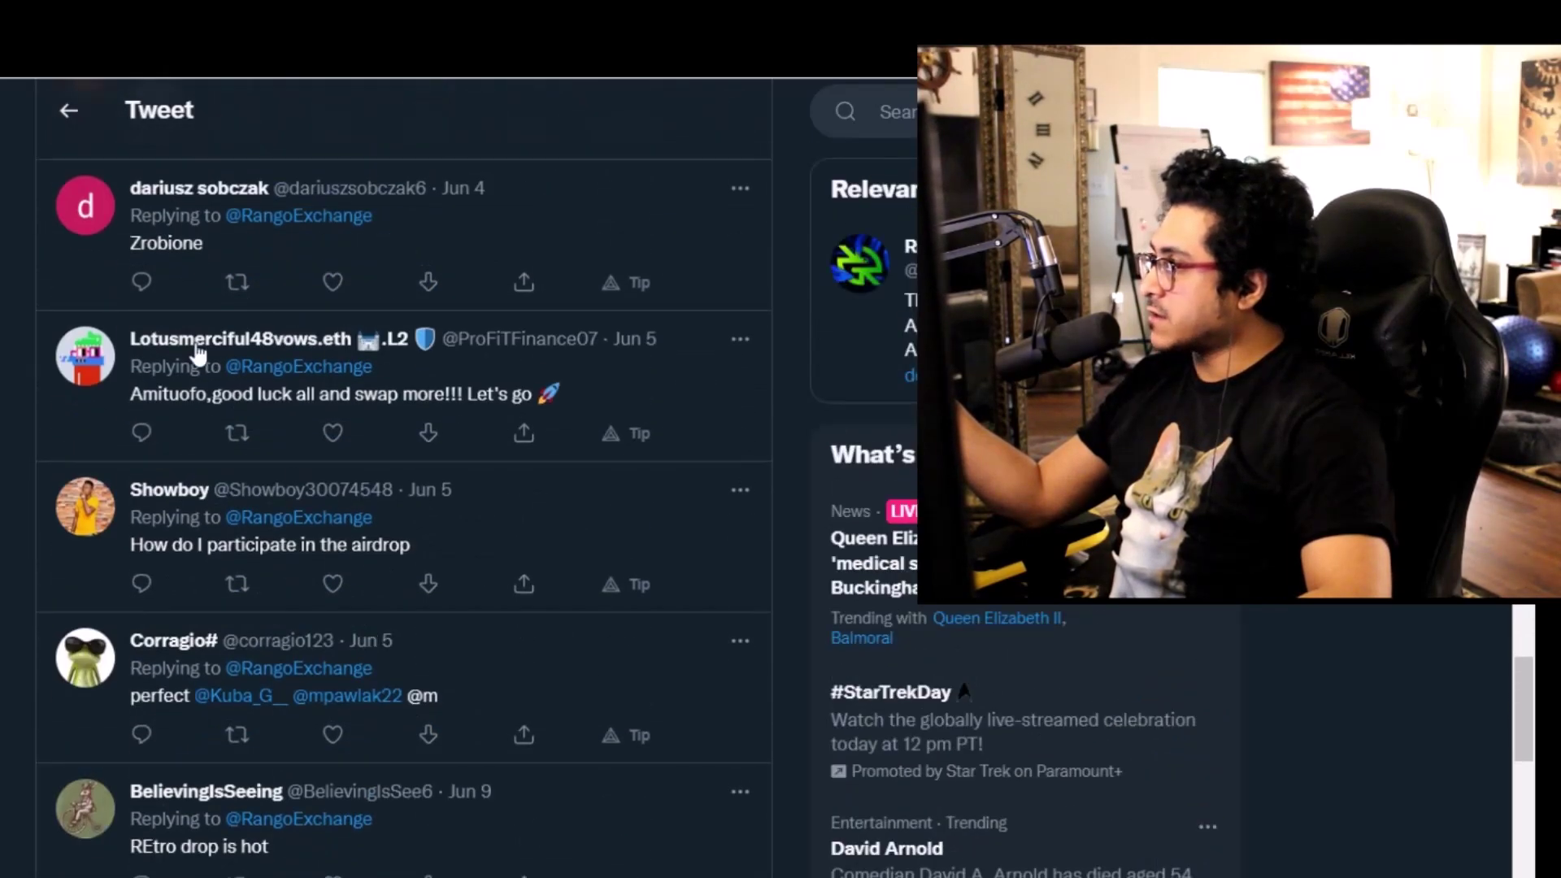
click(68, 111)
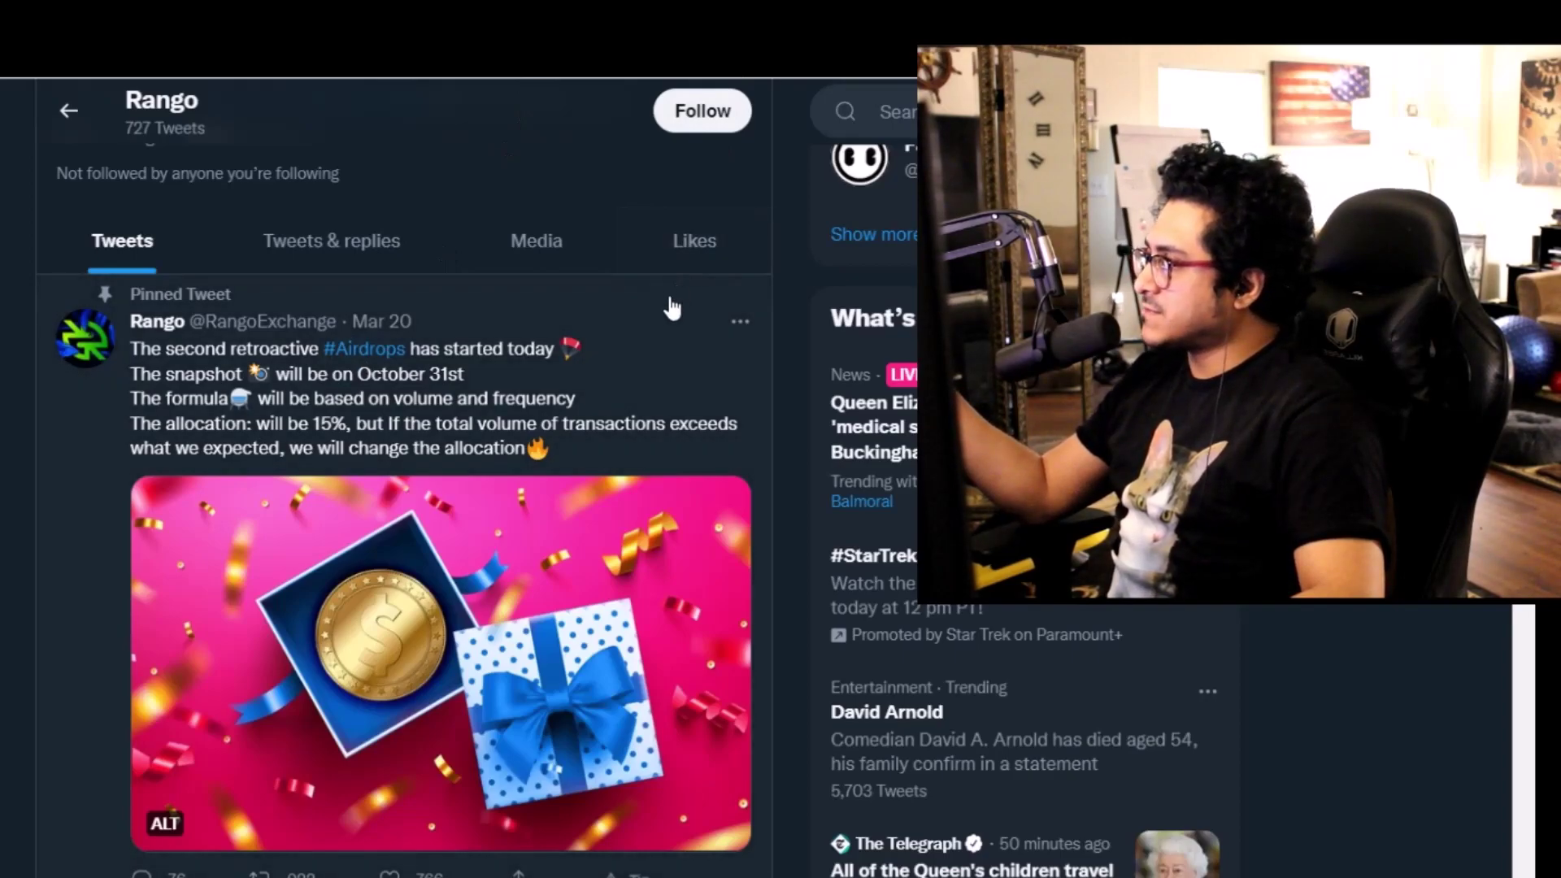
scroll(650, 373, up, 6)
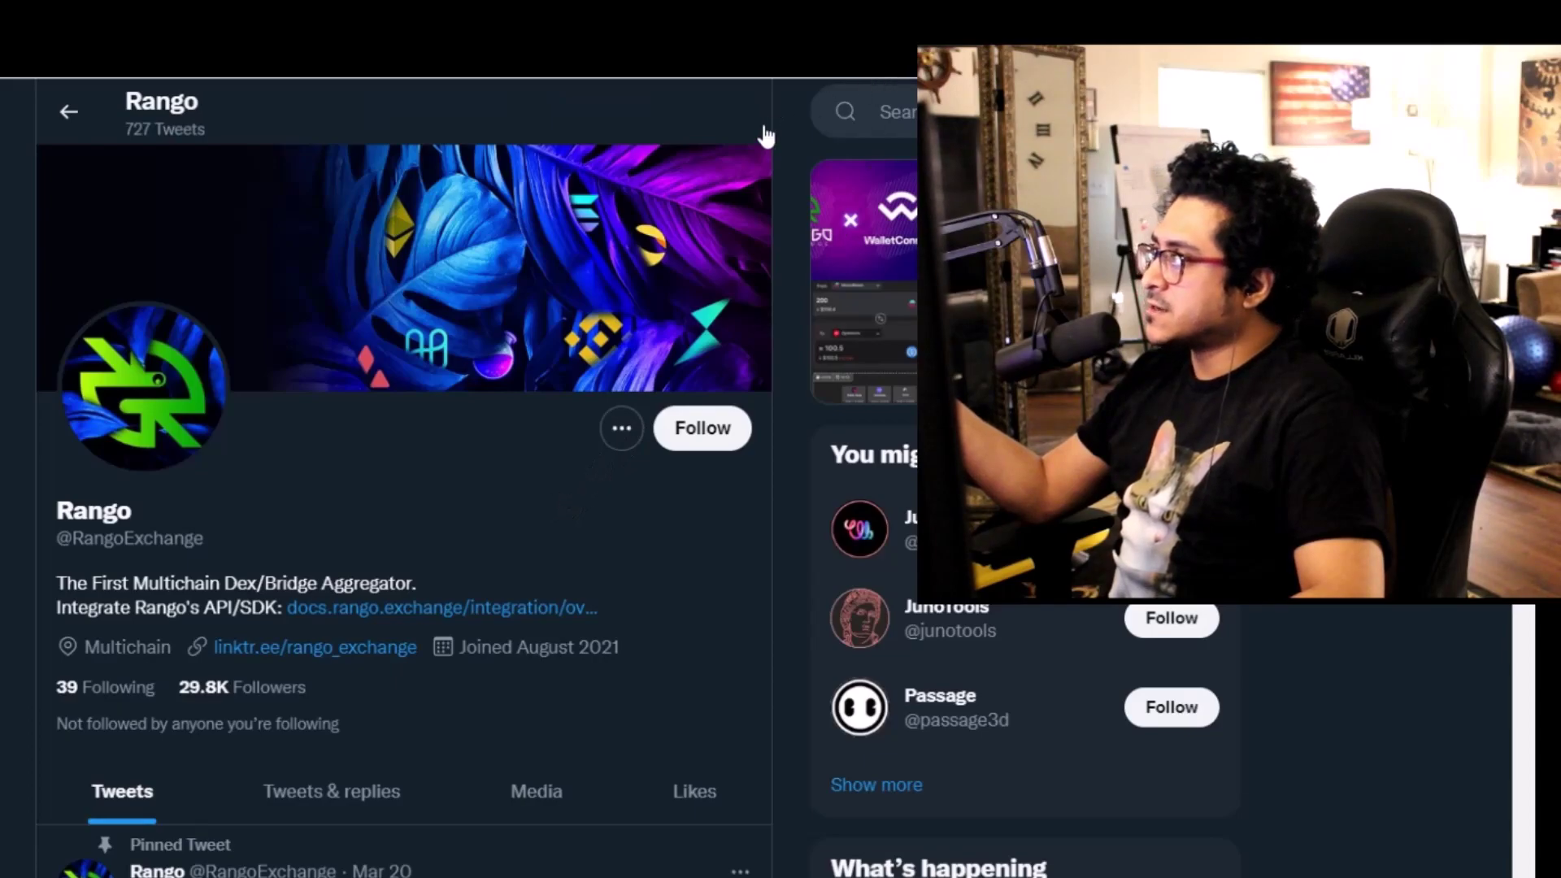
key(ctrl+Tab)
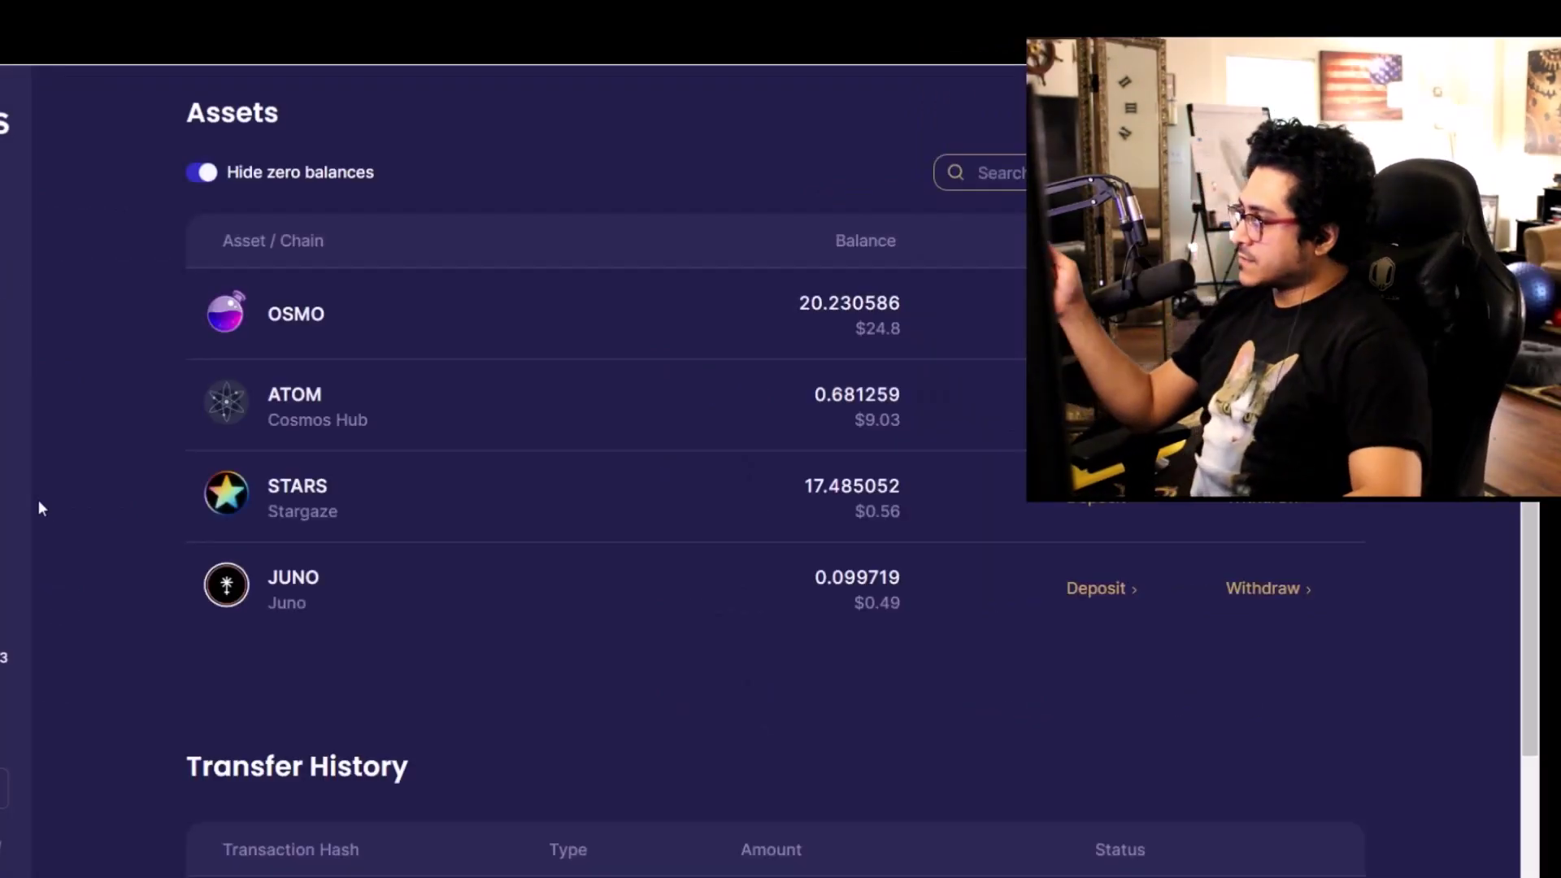
scroll(174, 573, up, 4)
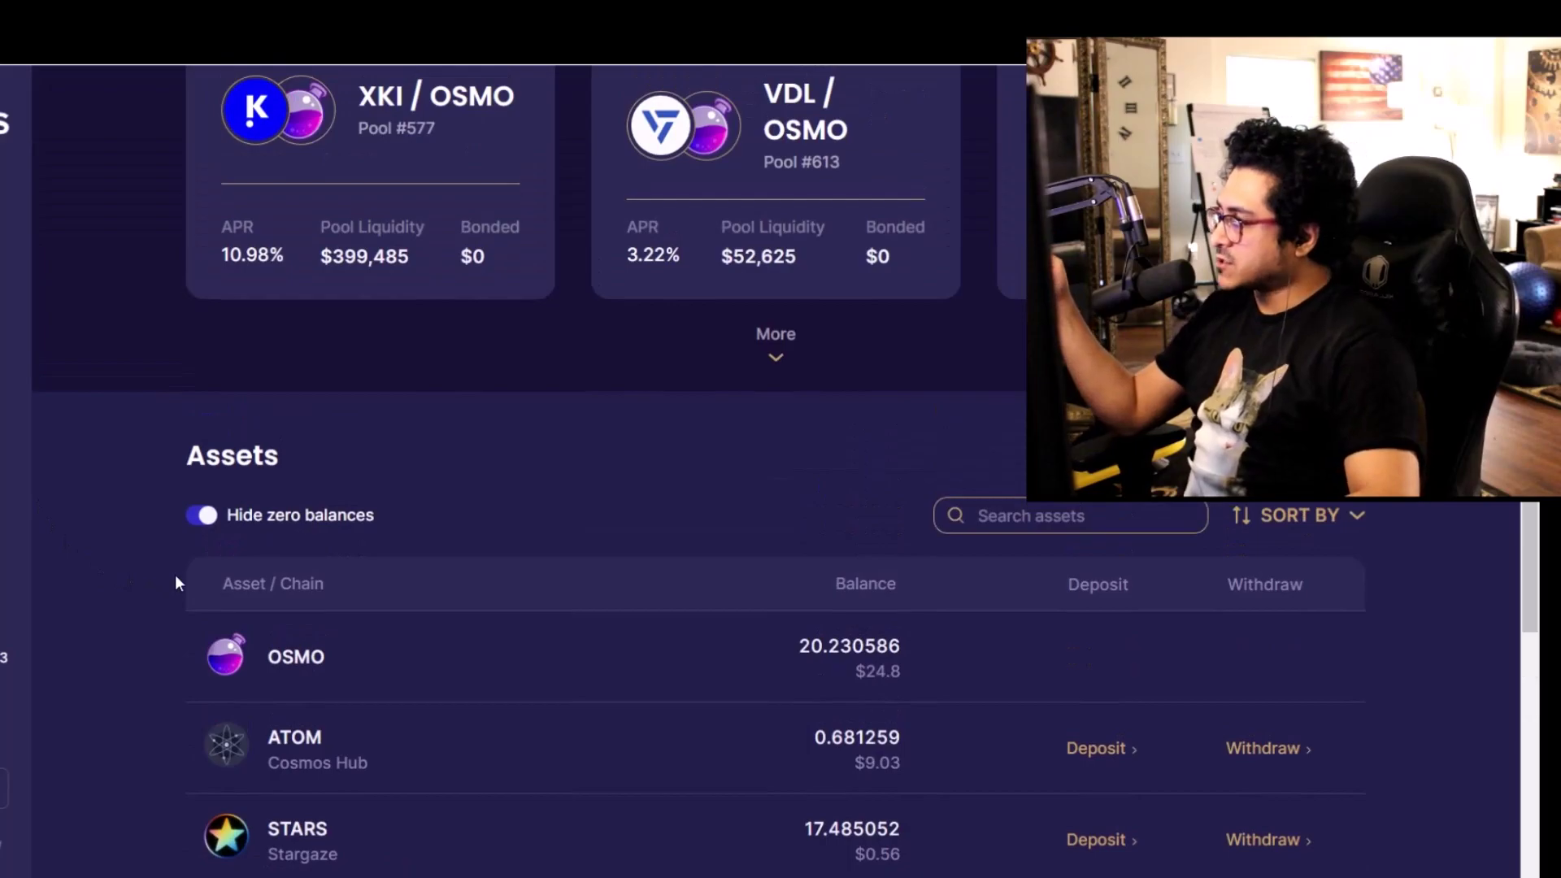
scroll(174, 574, down, 4)
scroll(174, 573, up, 2)
scroll(176, 577, up, 1)
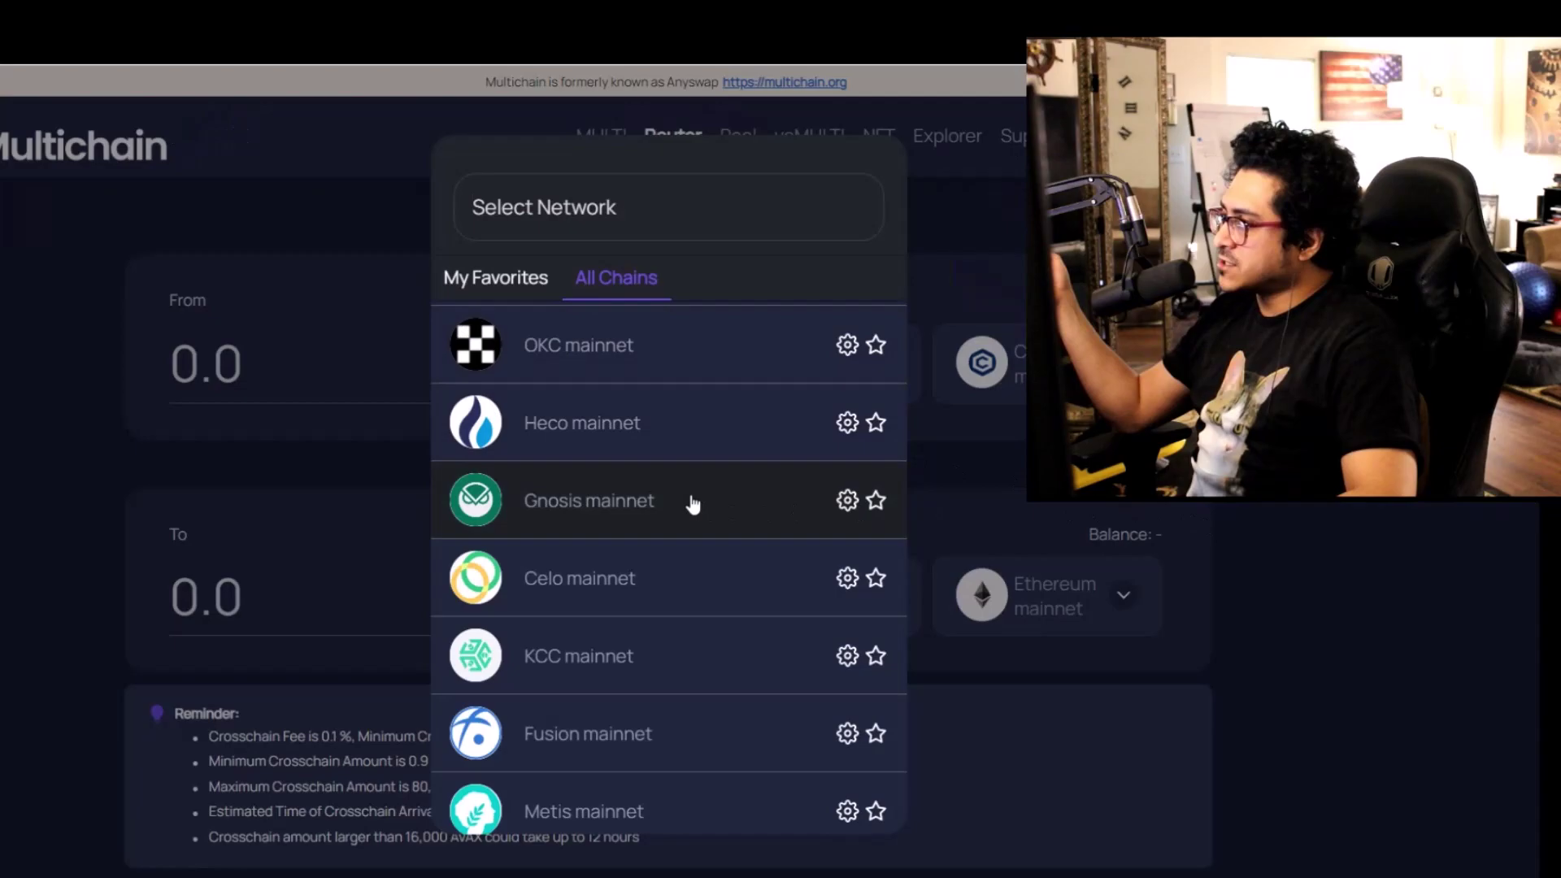
Search Multichain's network list for 'os', then close it without picking a chain
scroll(691, 504, down, 15)
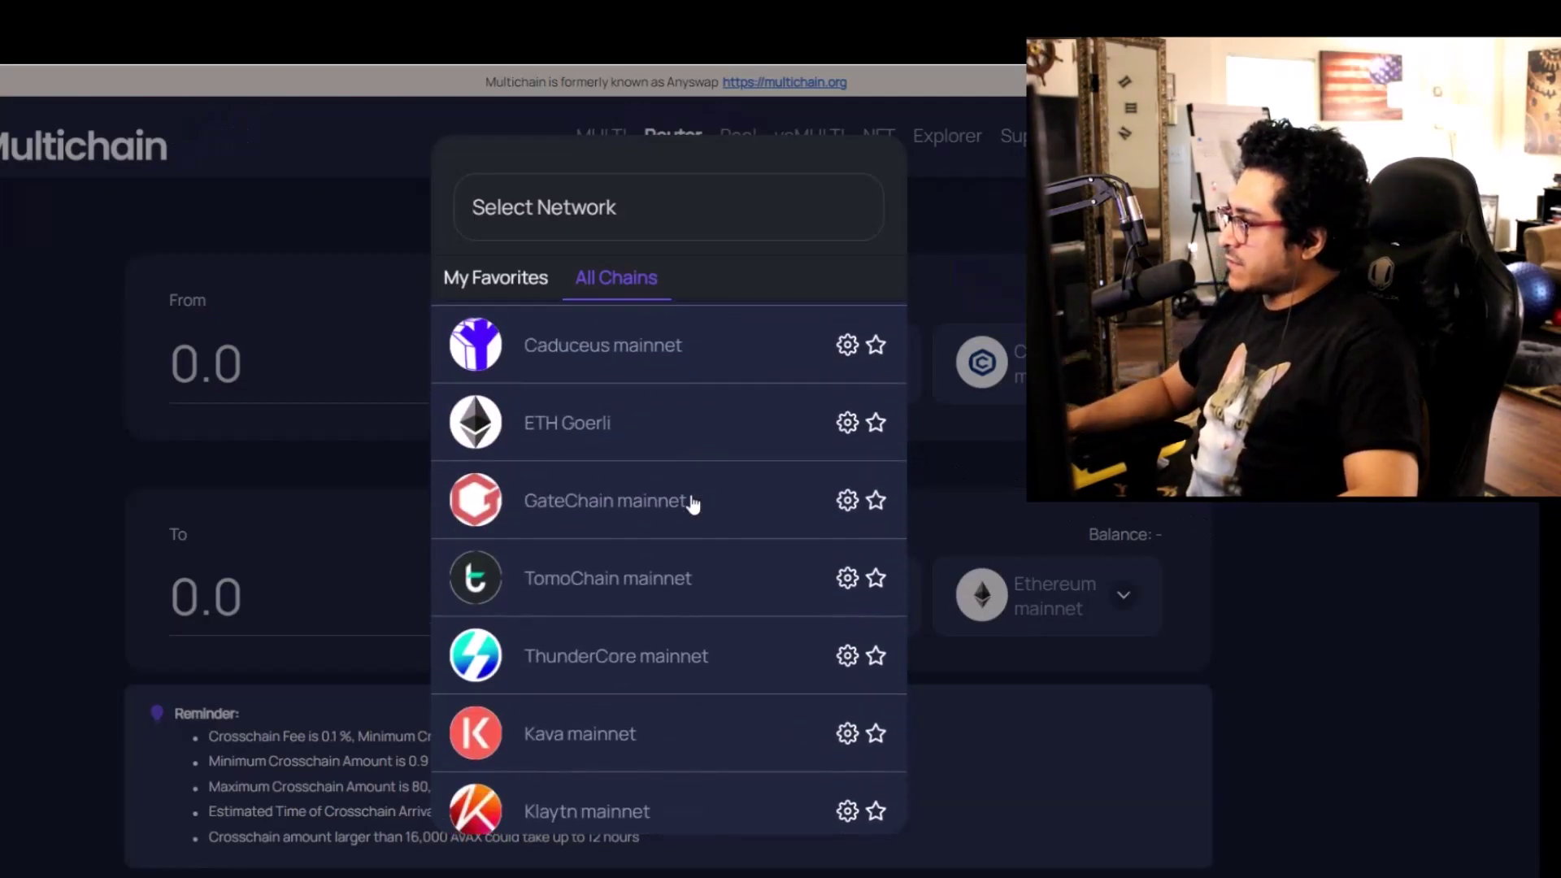
scroll(692, 504, down, 5)
text(os)
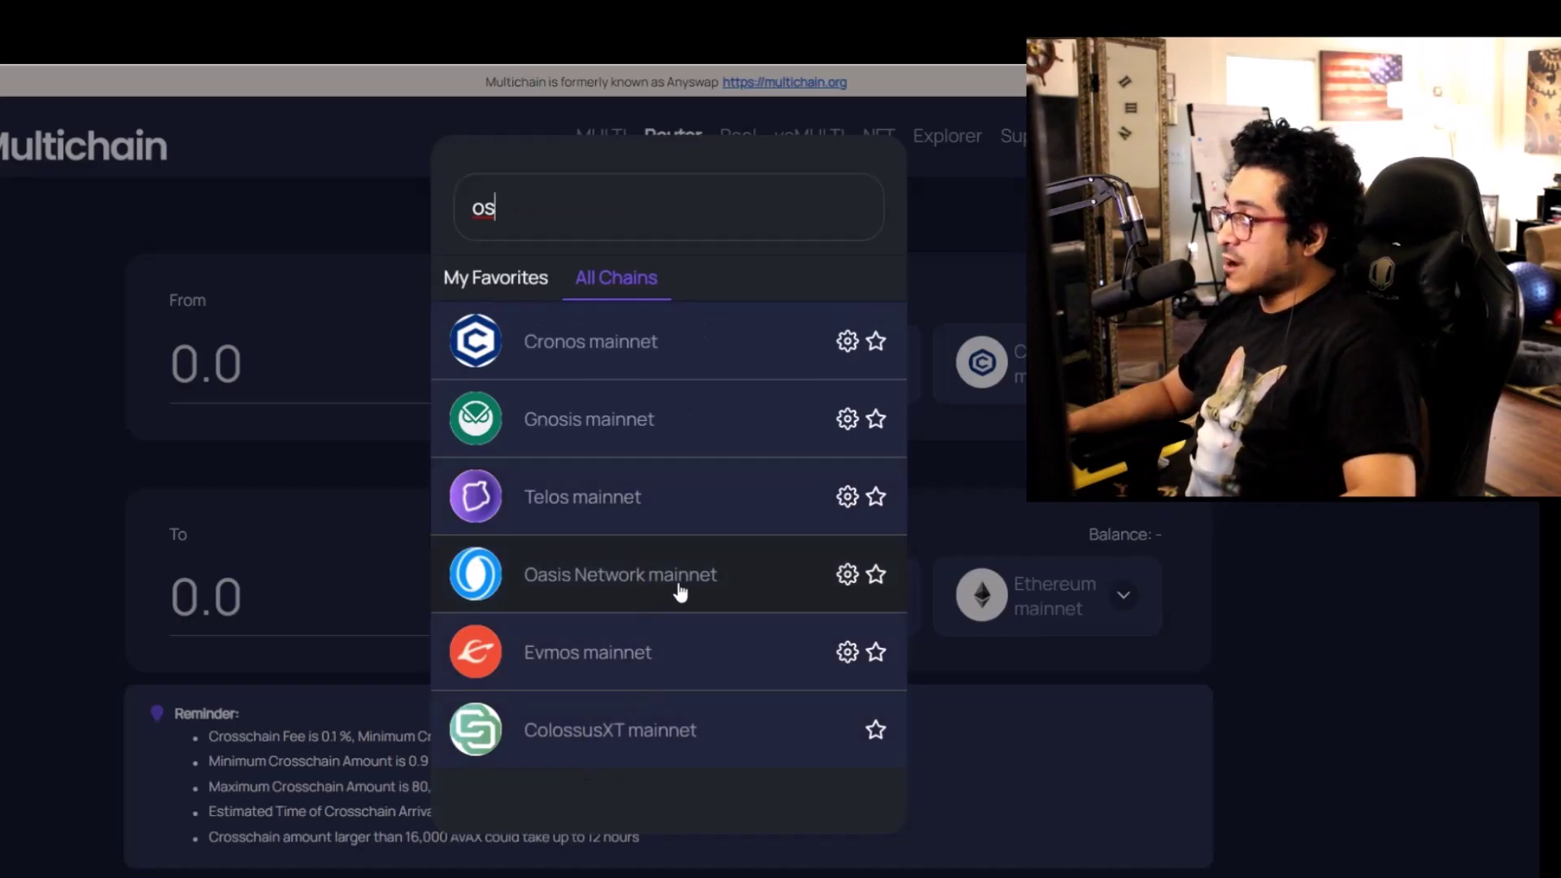
click(650, 342)
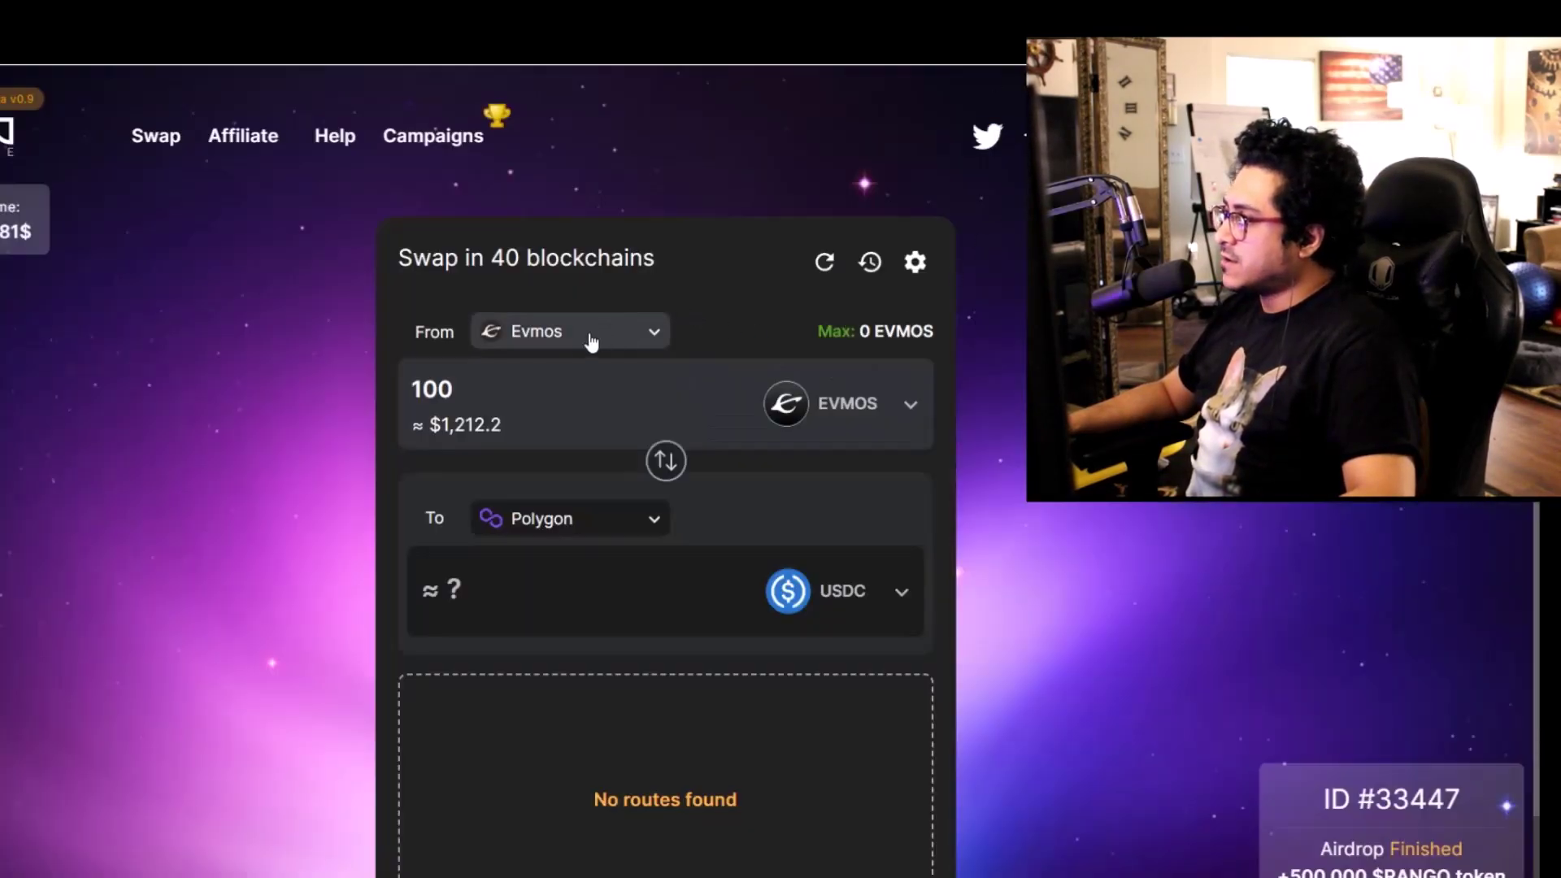
Browse Rango's source networks keeping Evmos, then view connected wallets MetaMask and Keplr
click(585, 338)
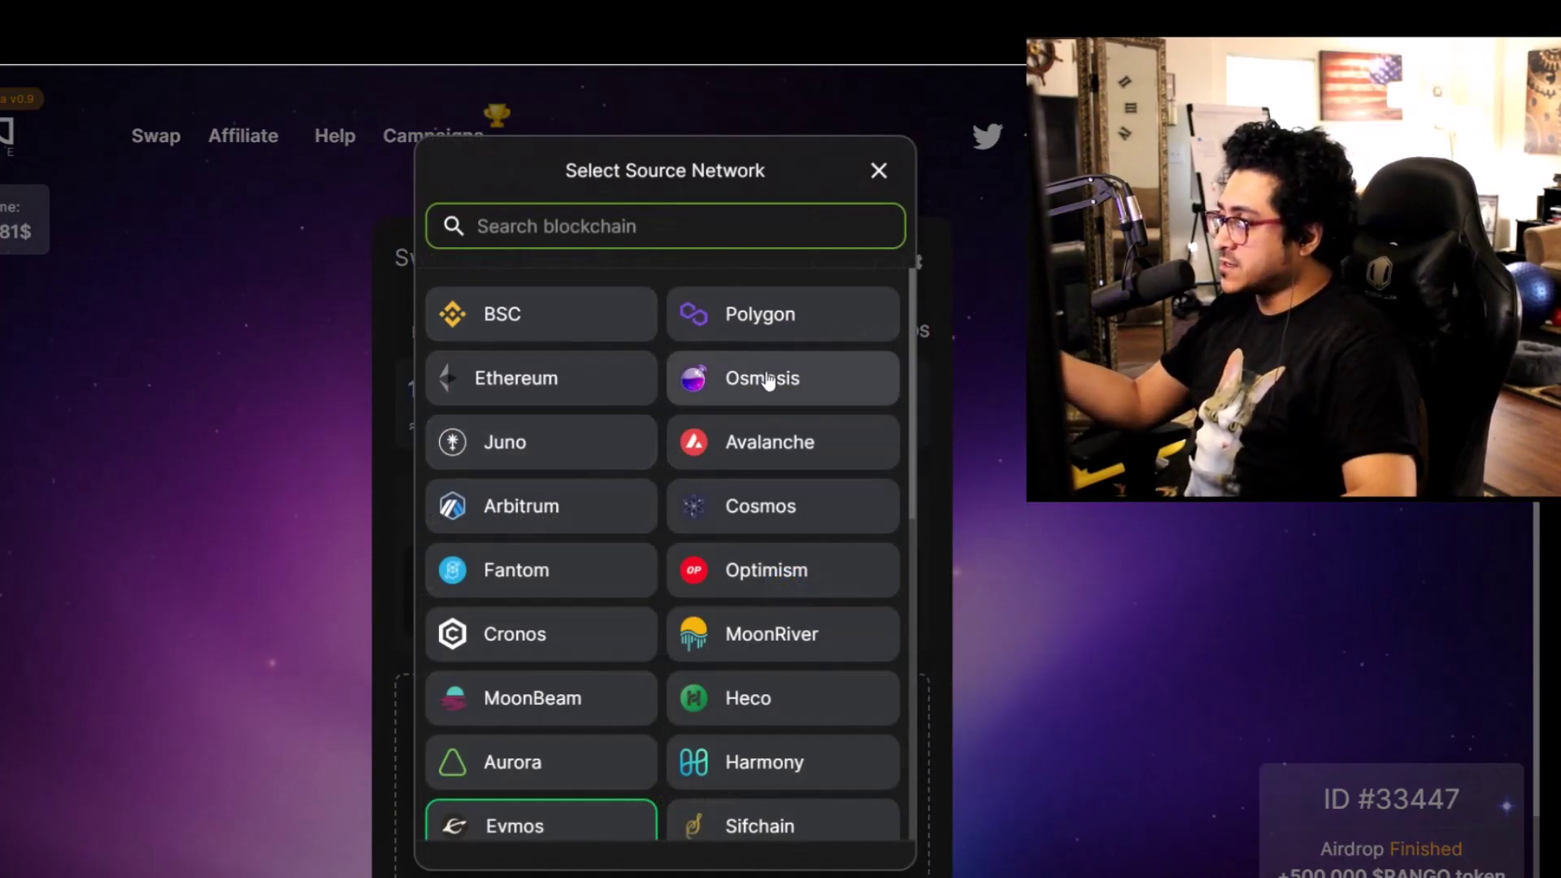
scroll(748, 589, down, 4)
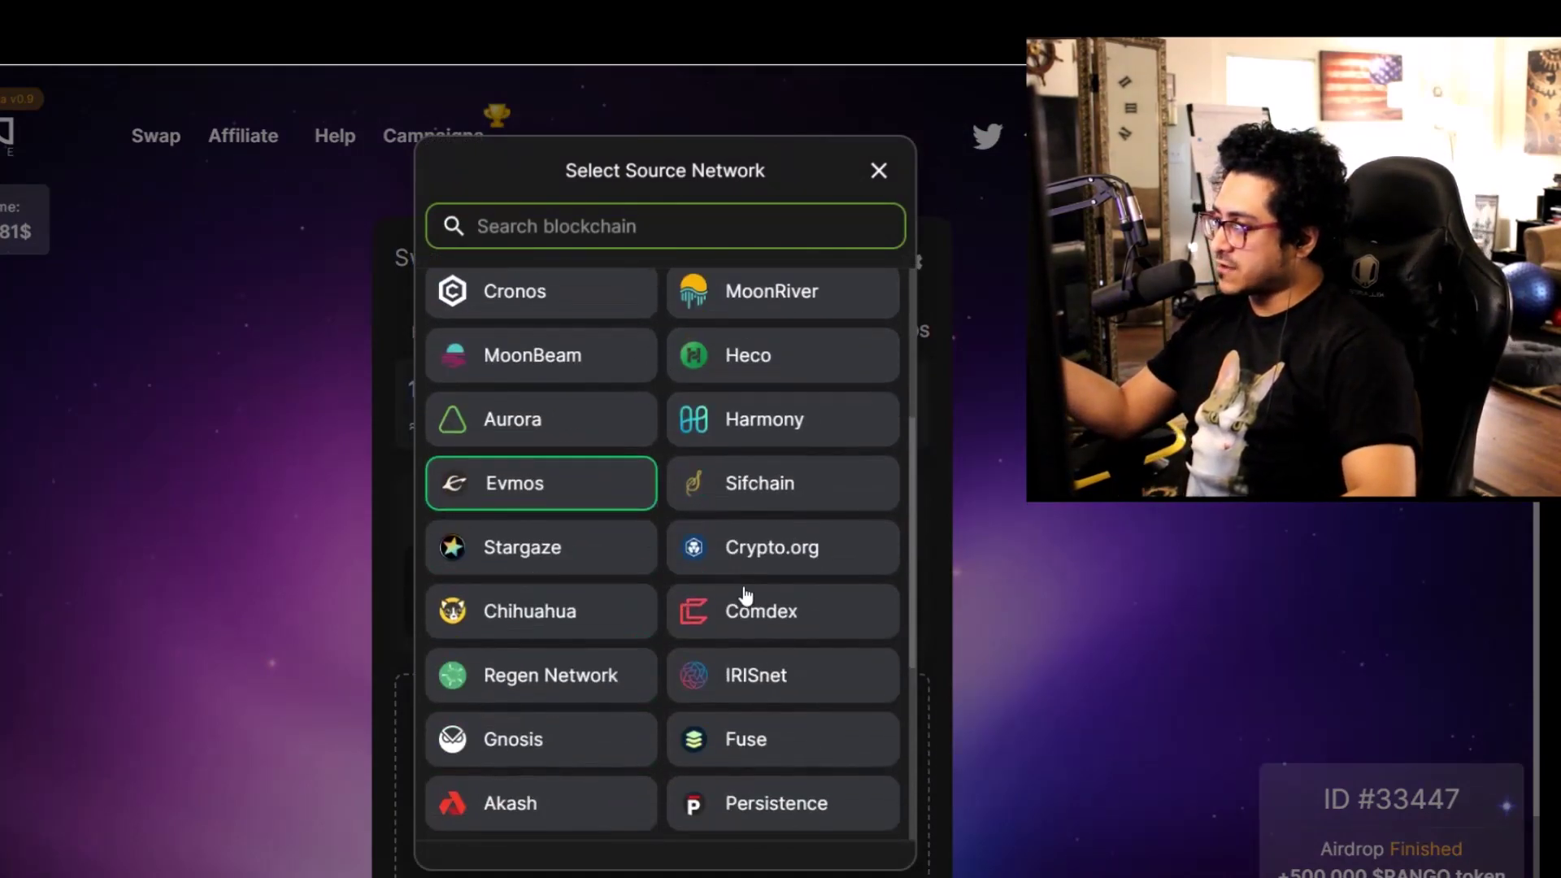
scroll(745, 596, up, 3)
scroll(779, 582, down, 7)
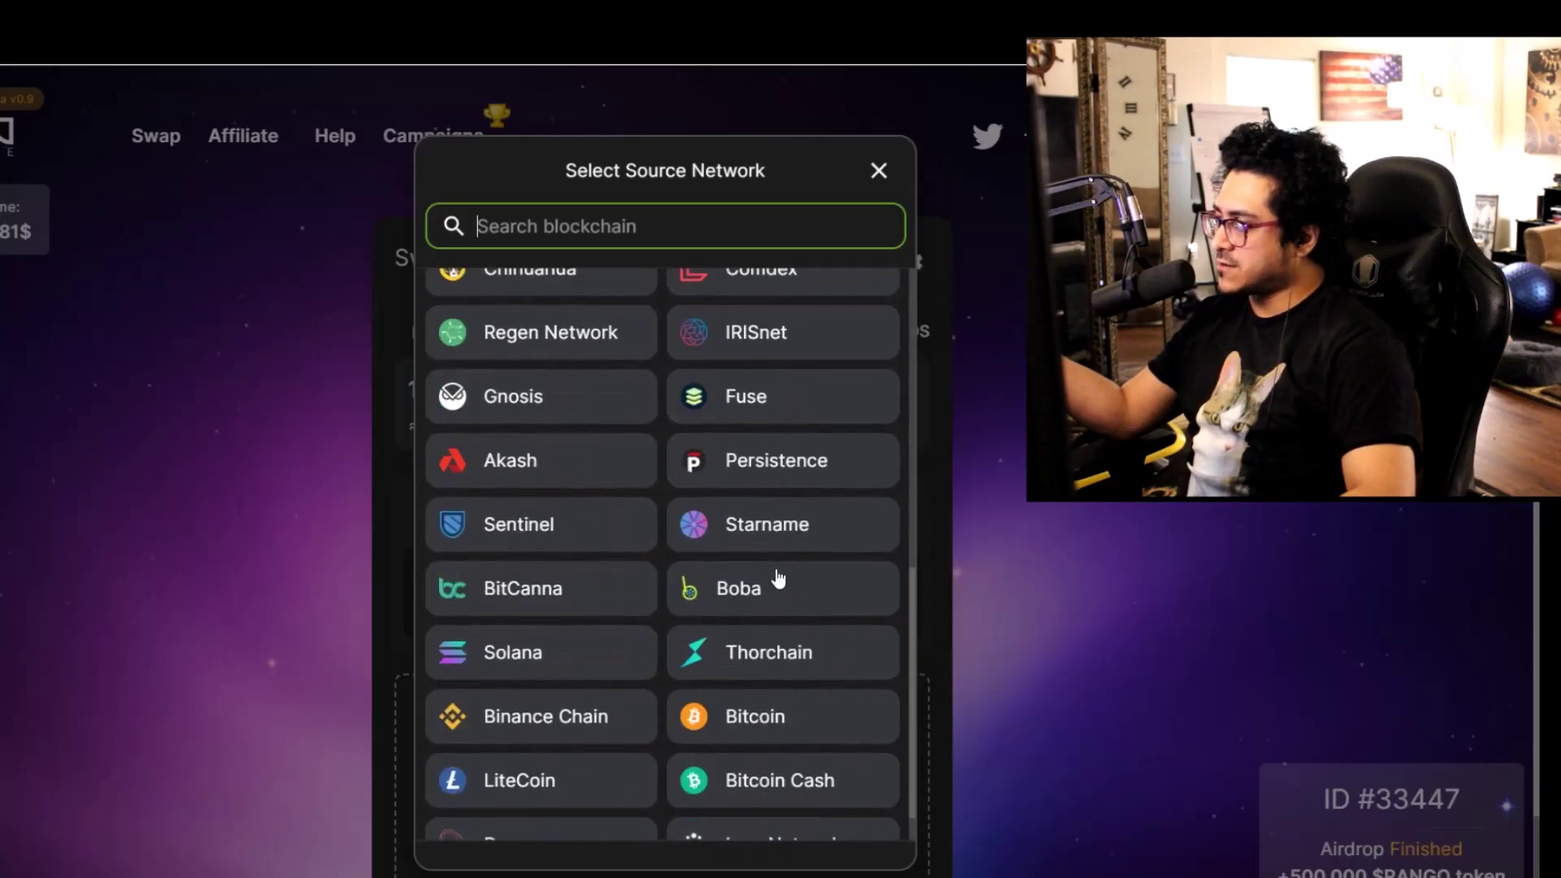
scroll(777, 583, down, 1)
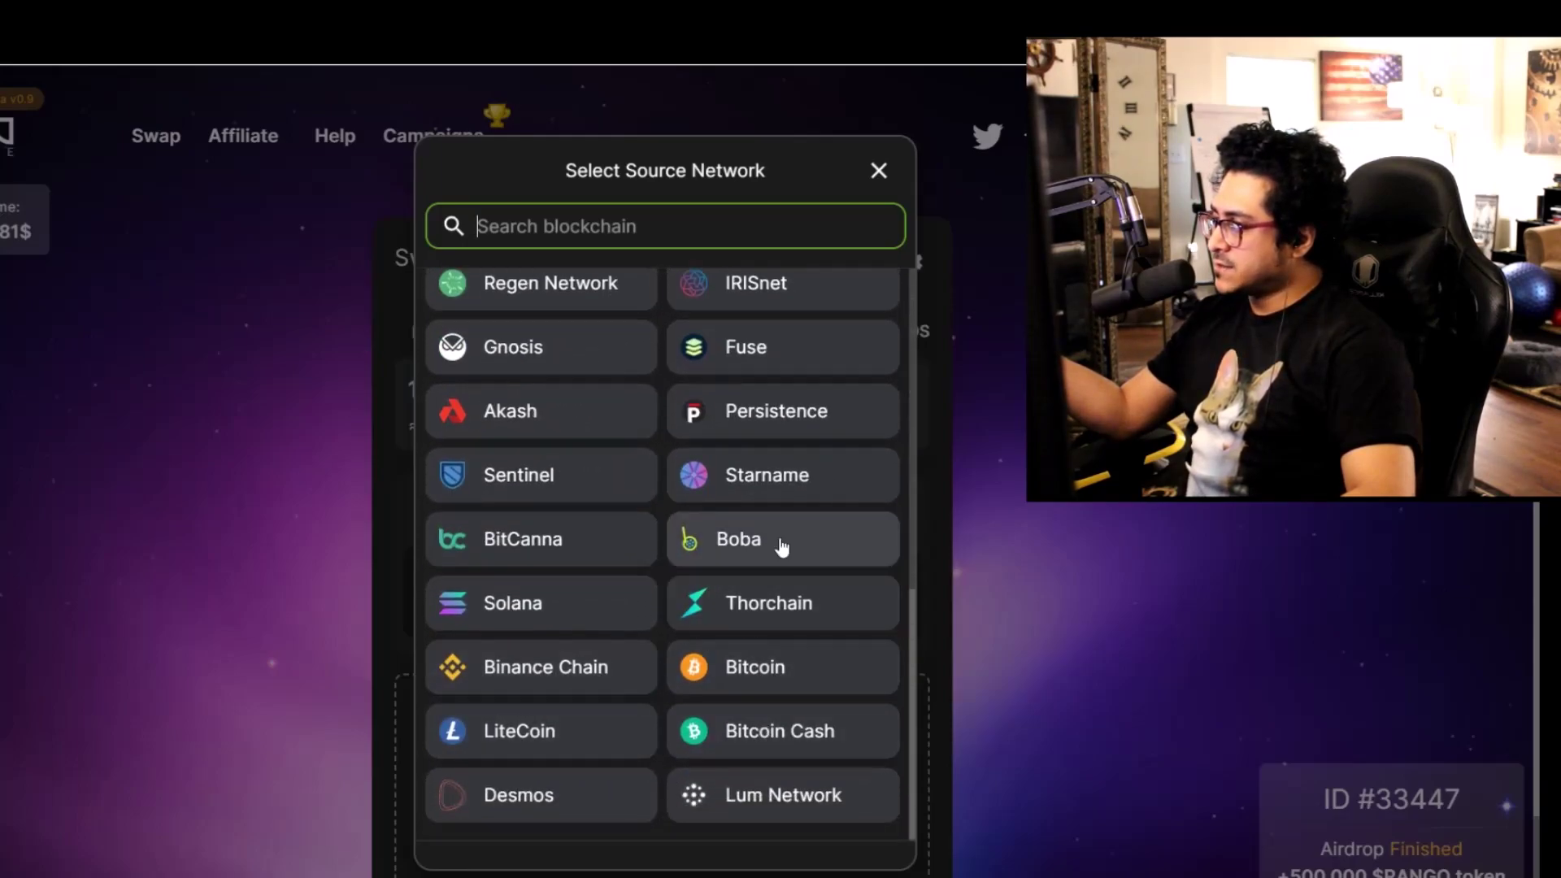
click(309, 624)
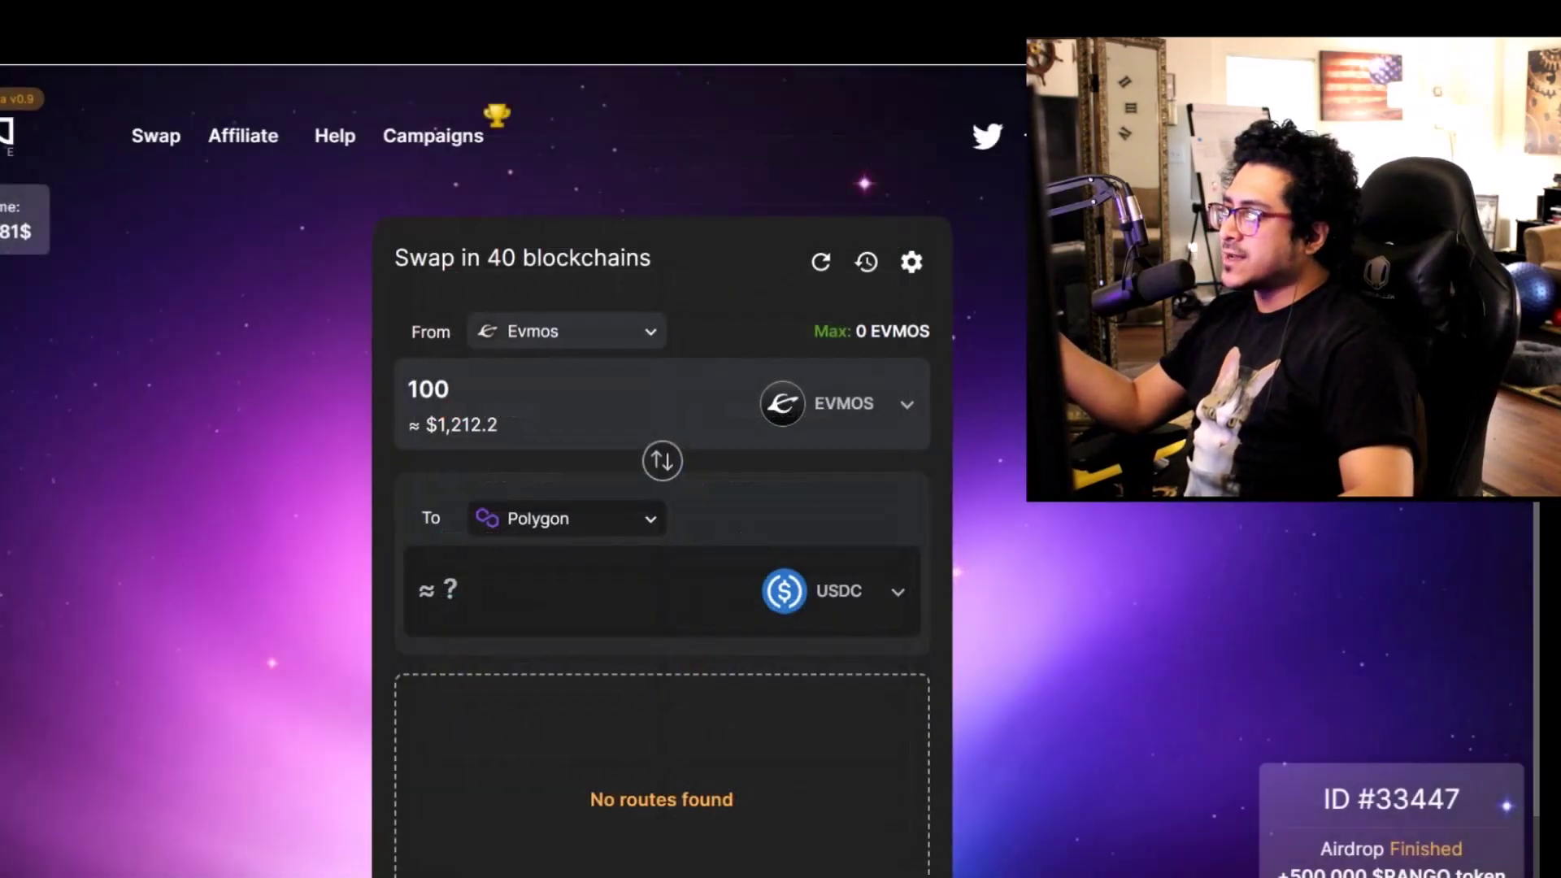
click(1130, 136)
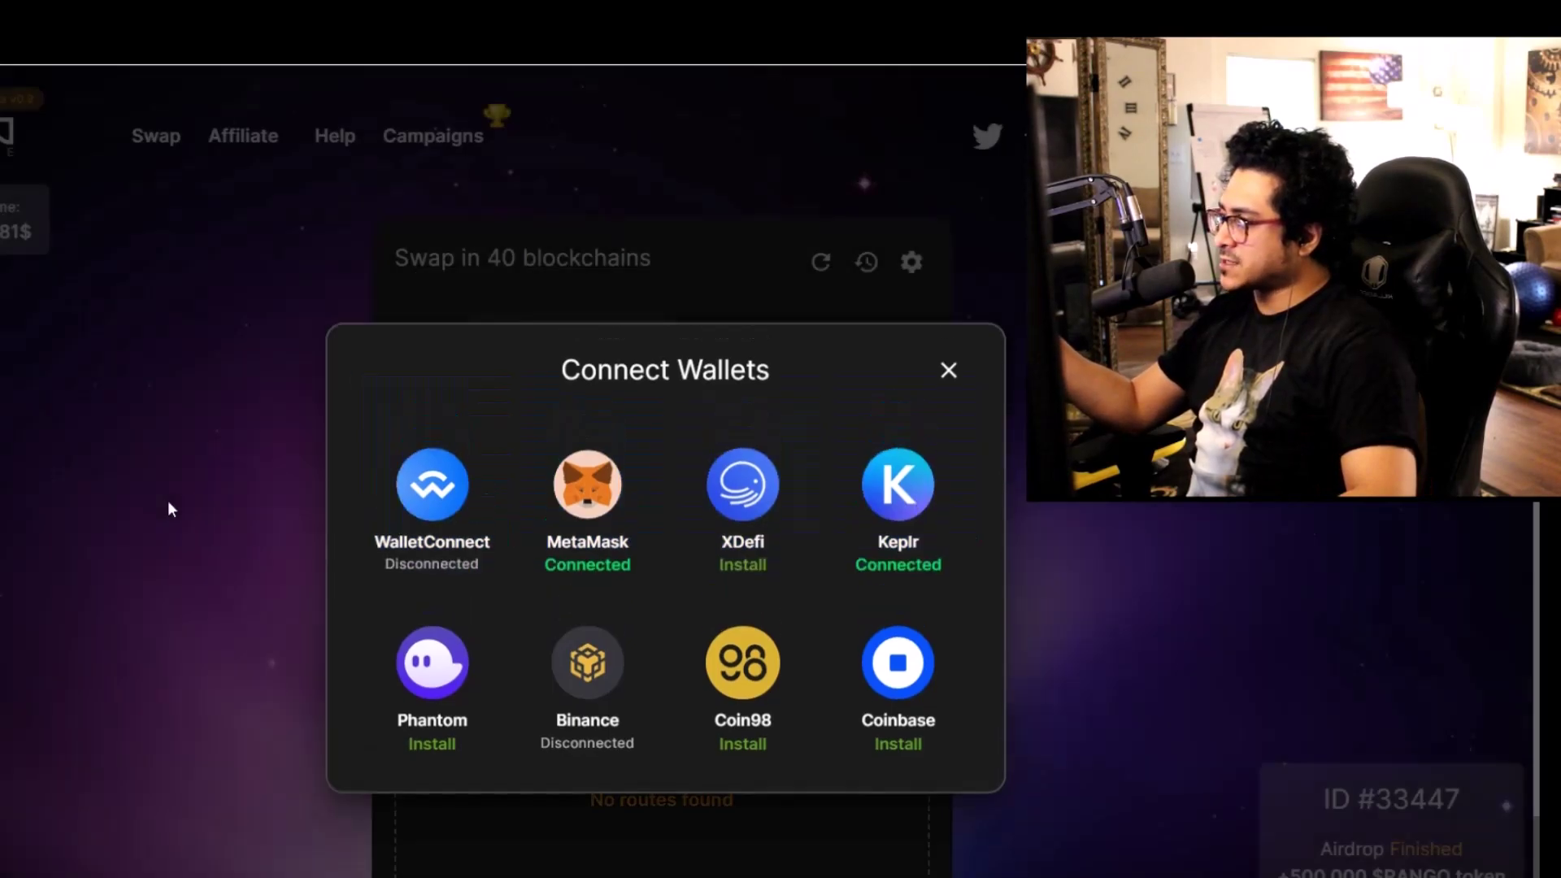
Close Connect Wallets and check the Swap button for 100 EVMOS to Polygon USDC
click(169, 507)
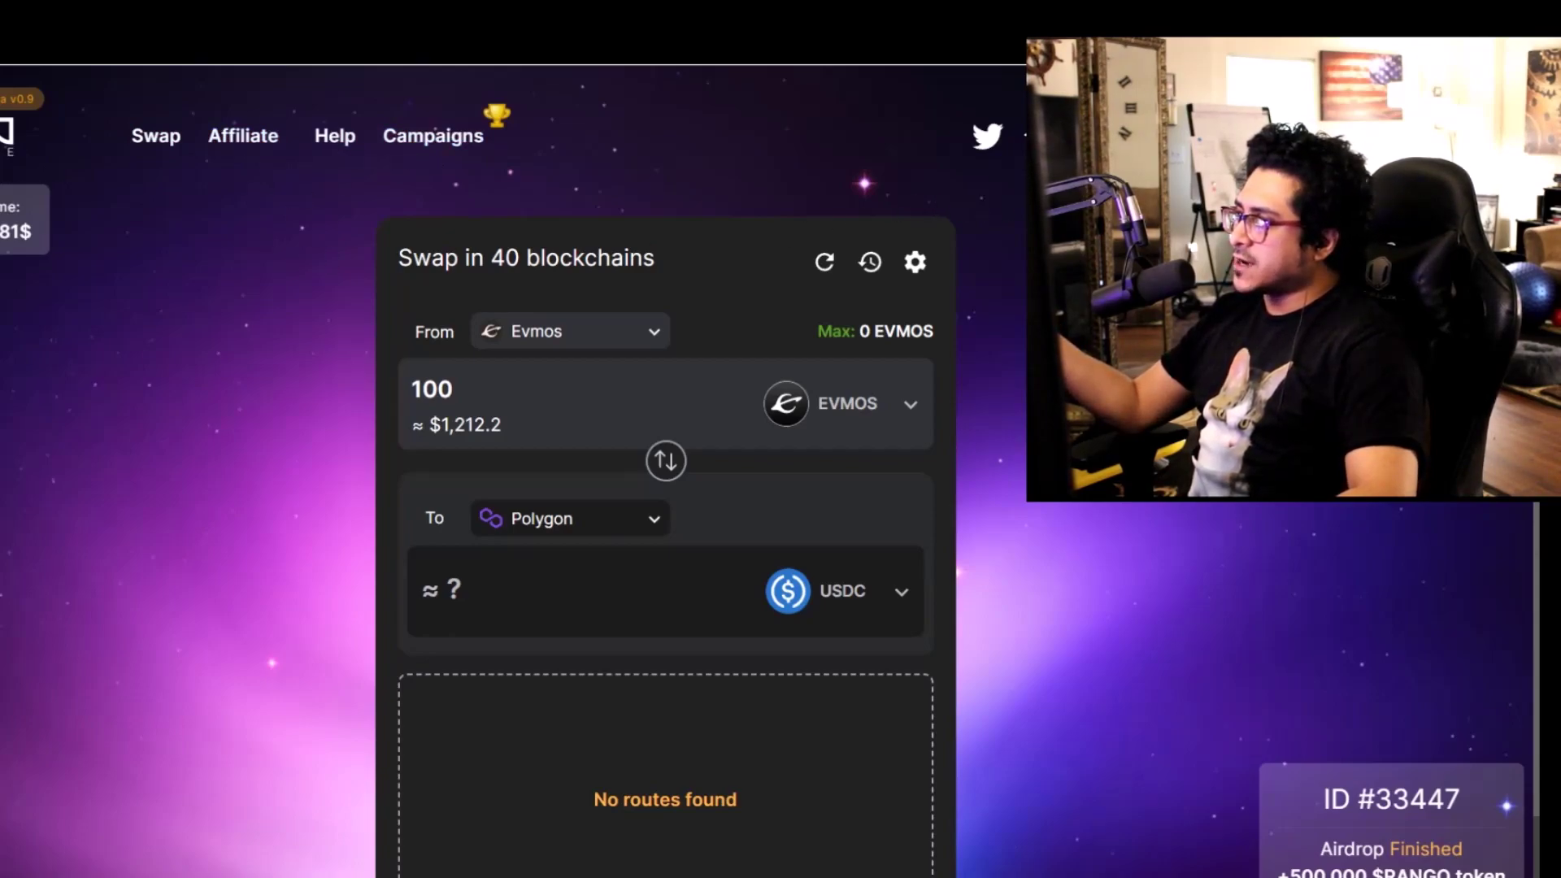
scroll(406, 512, down, 1)
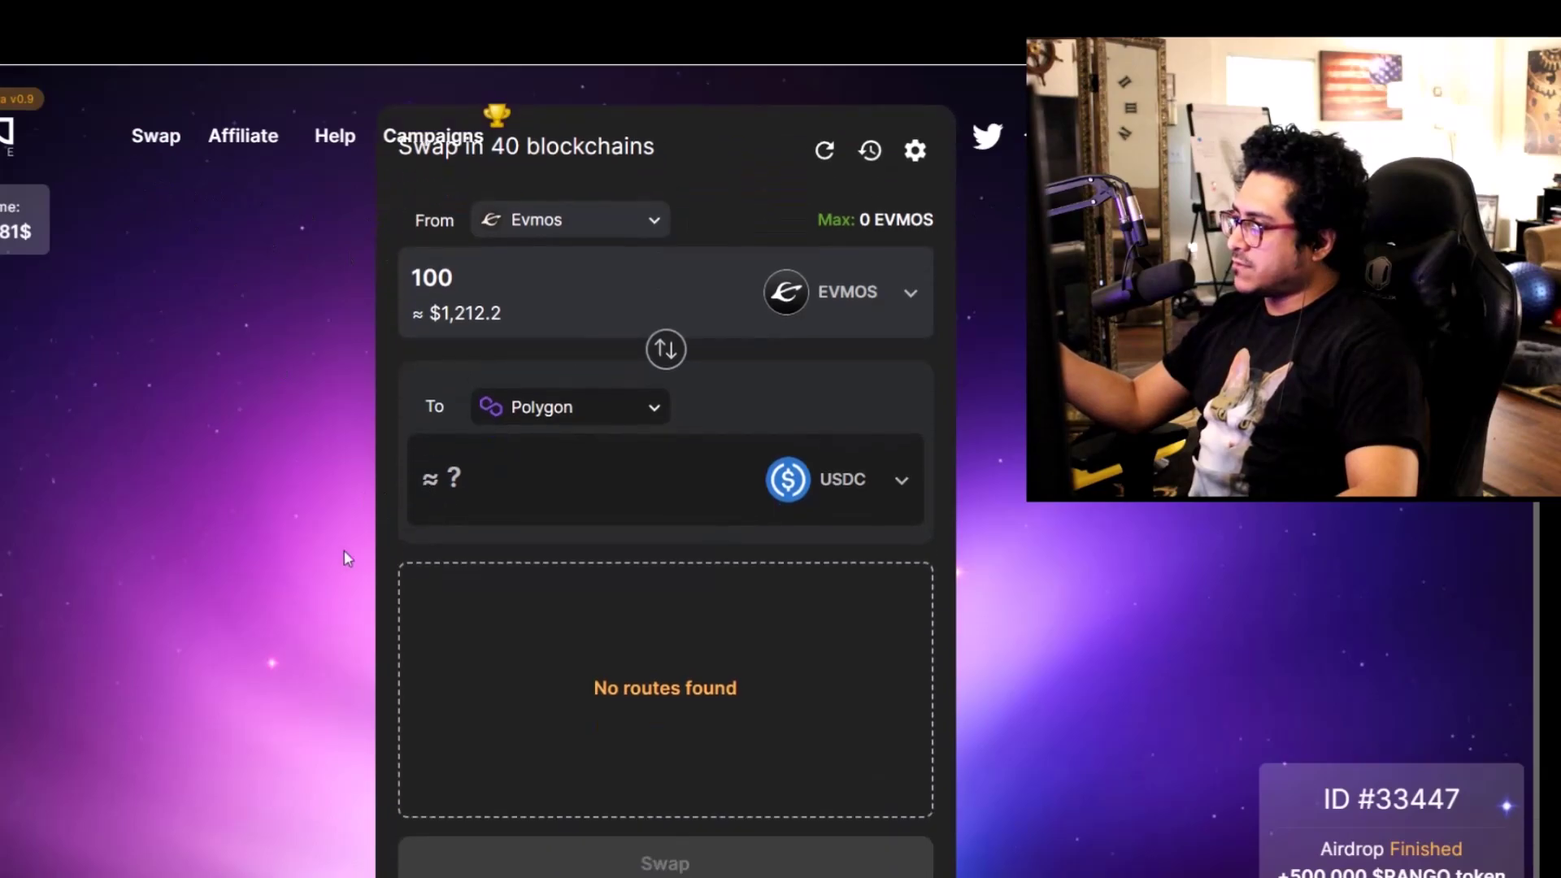
scroll(261, 578, up, 1)
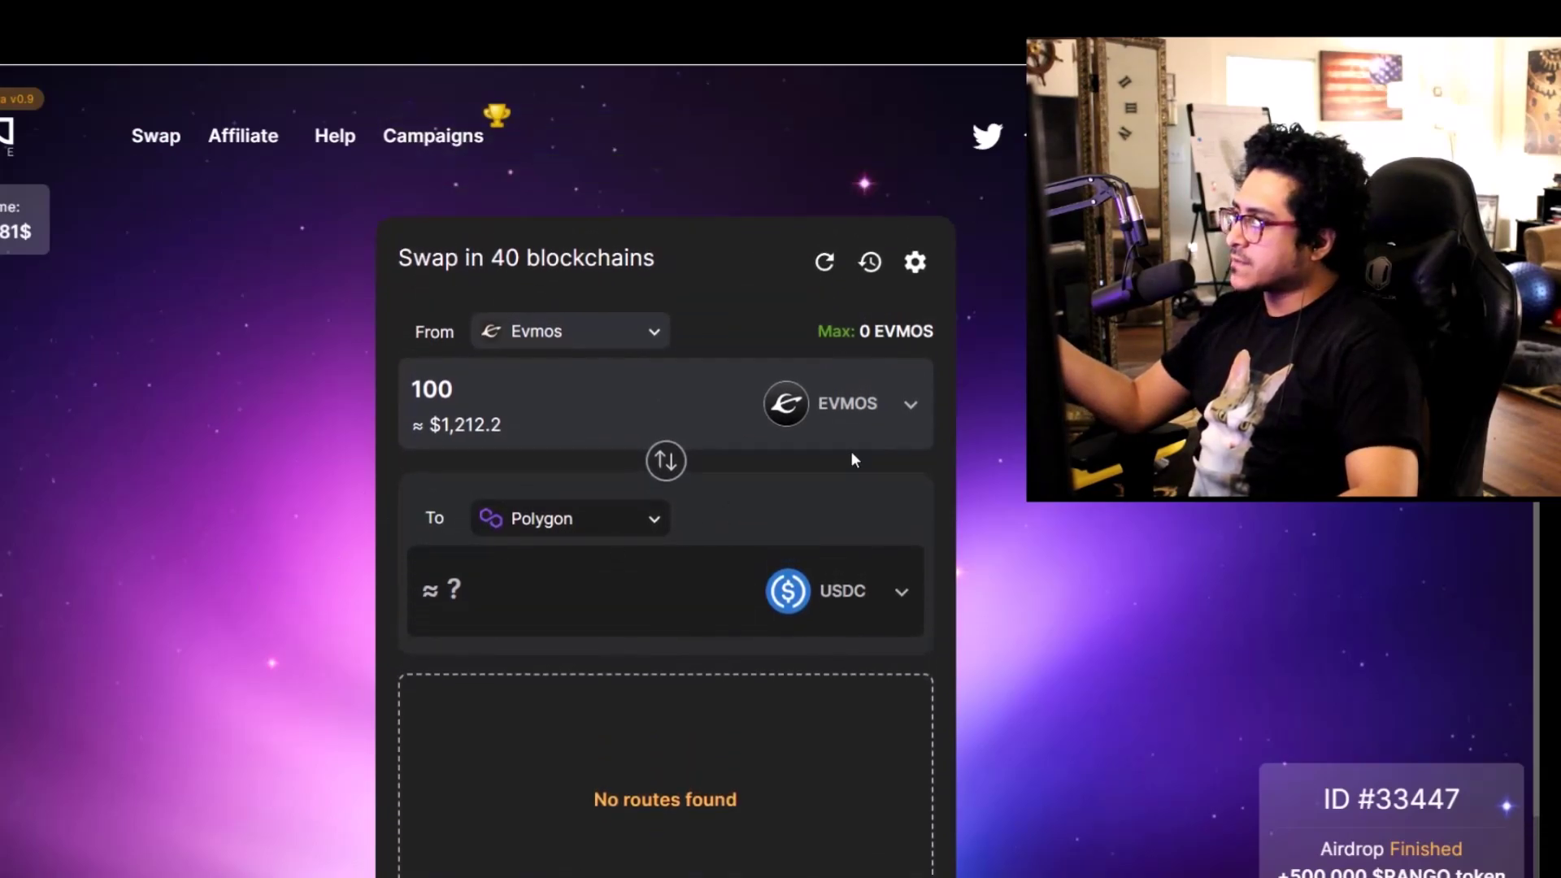
Scroll through Rango's Twitter tweets, then return to the Rango swap page
key(ctrl+Tab)
scroll(735, 516, down, 15)
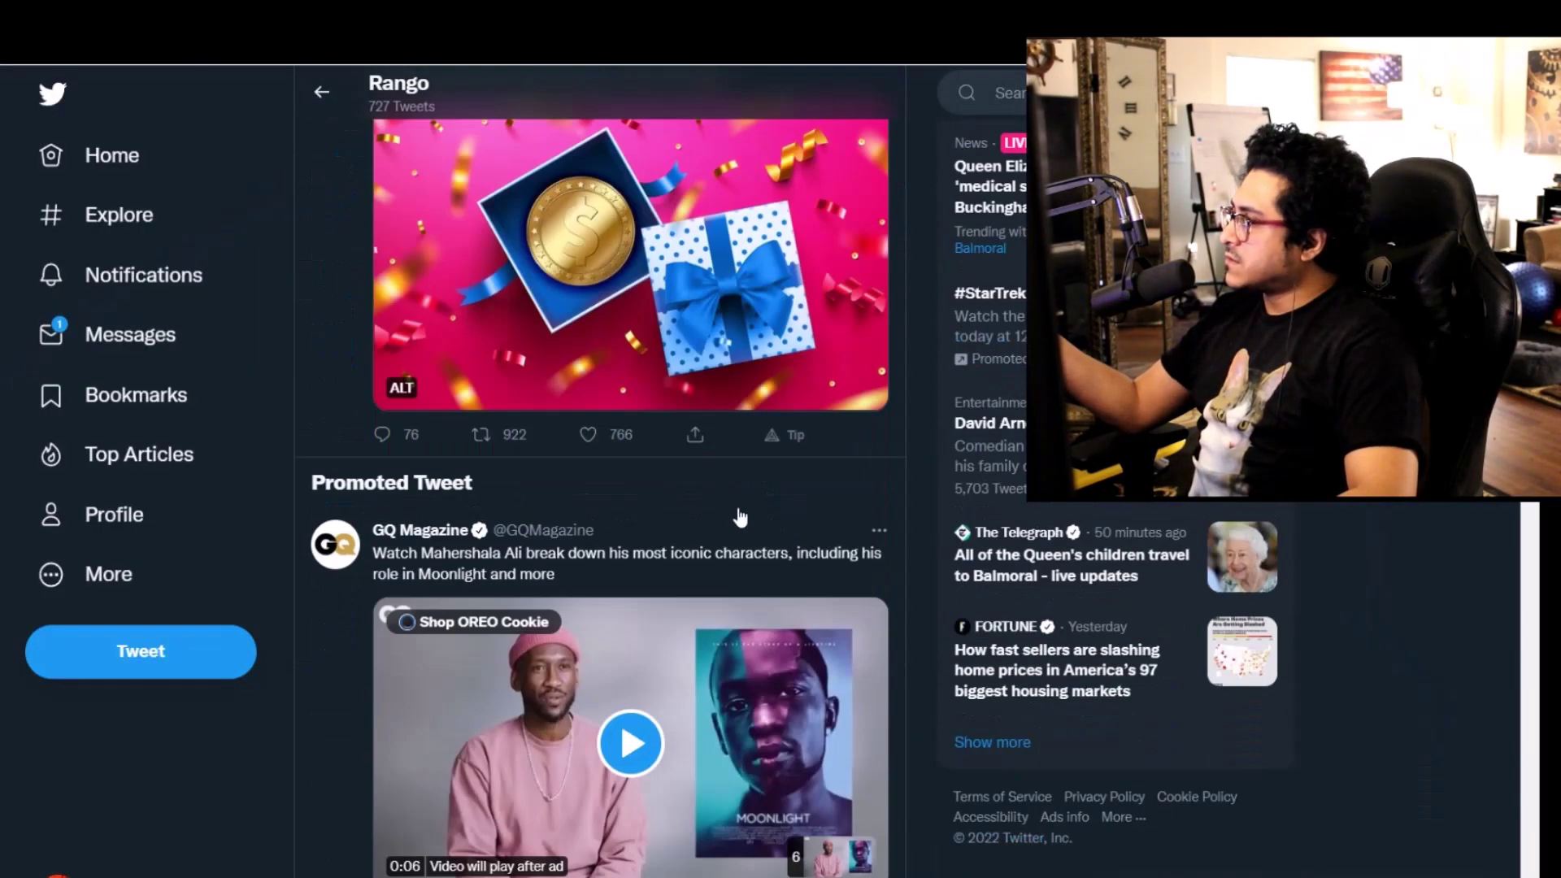
scroll(713, 558, down, 5)
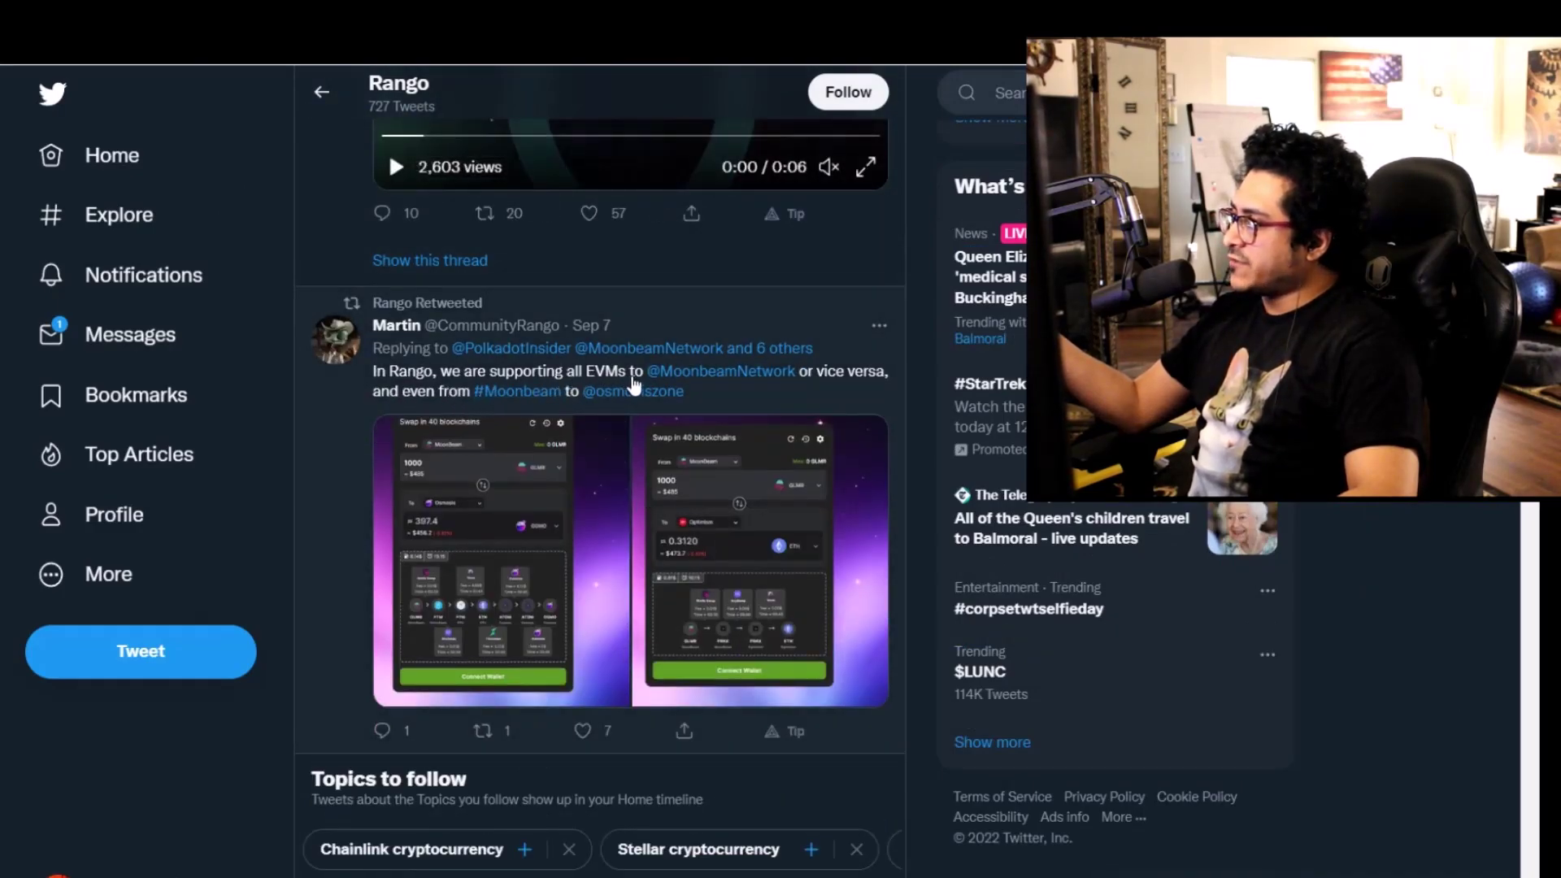
scroll(593, 522, down, 15)
scroll(583, 533, down, 10)
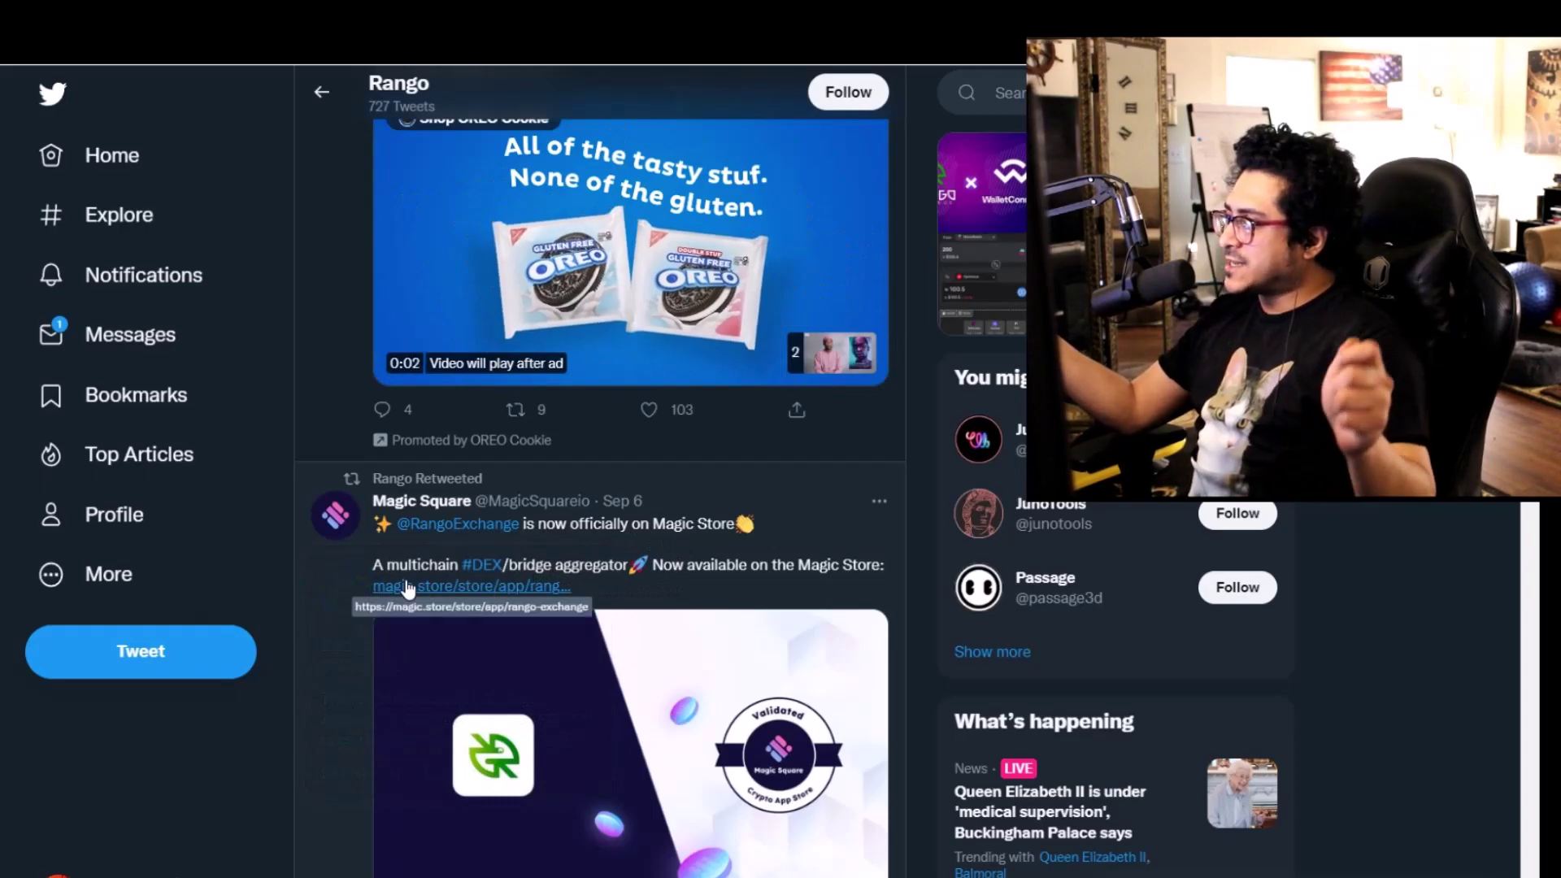
scroll(408, 587, up, 10)
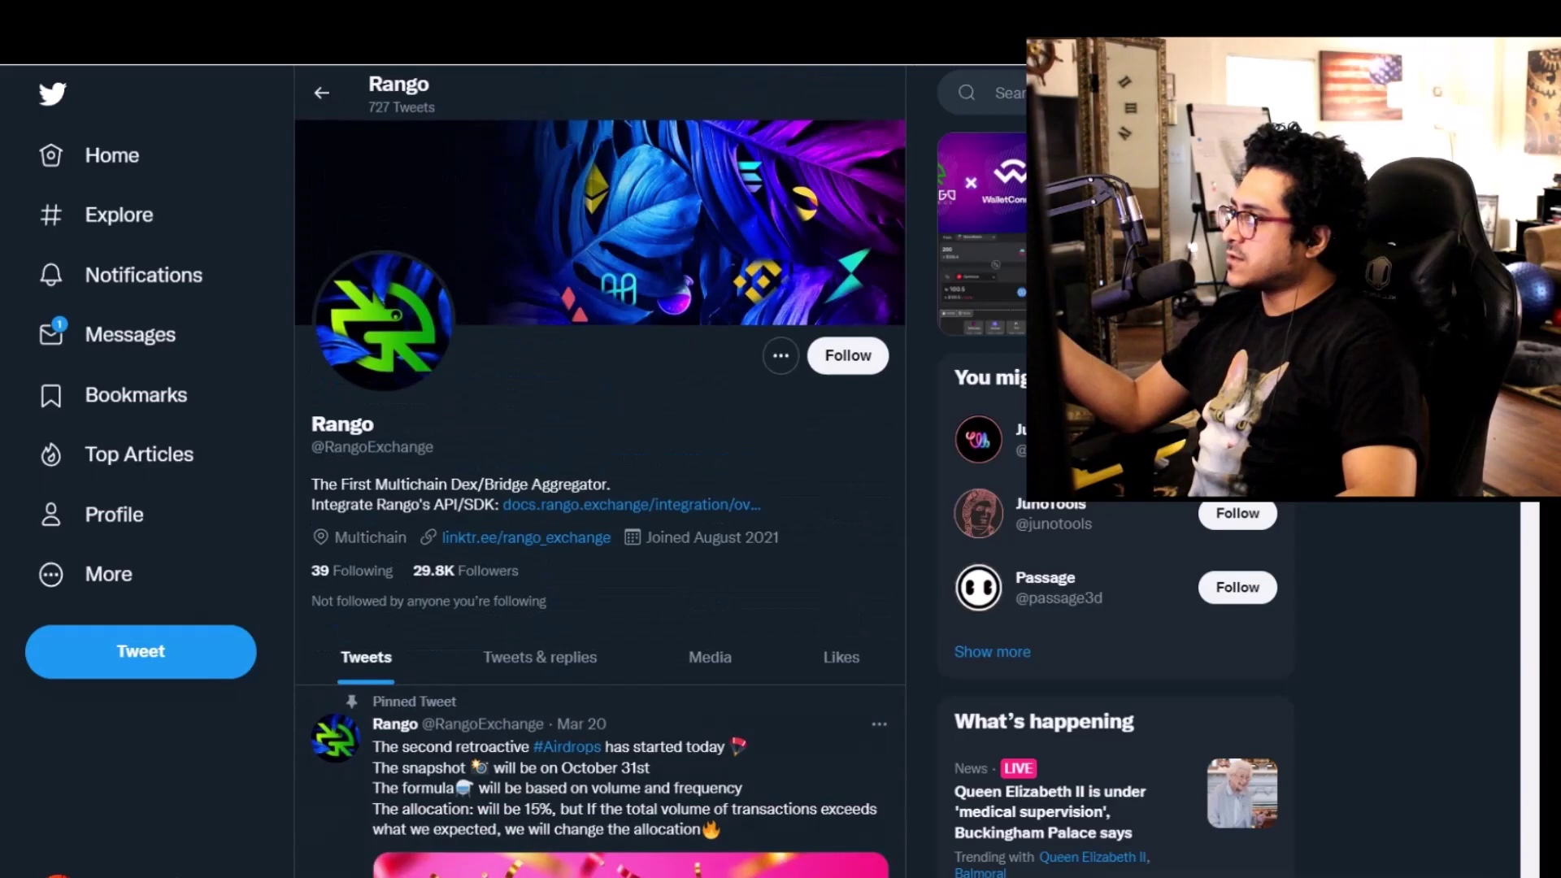
key(ctrl+Tab)
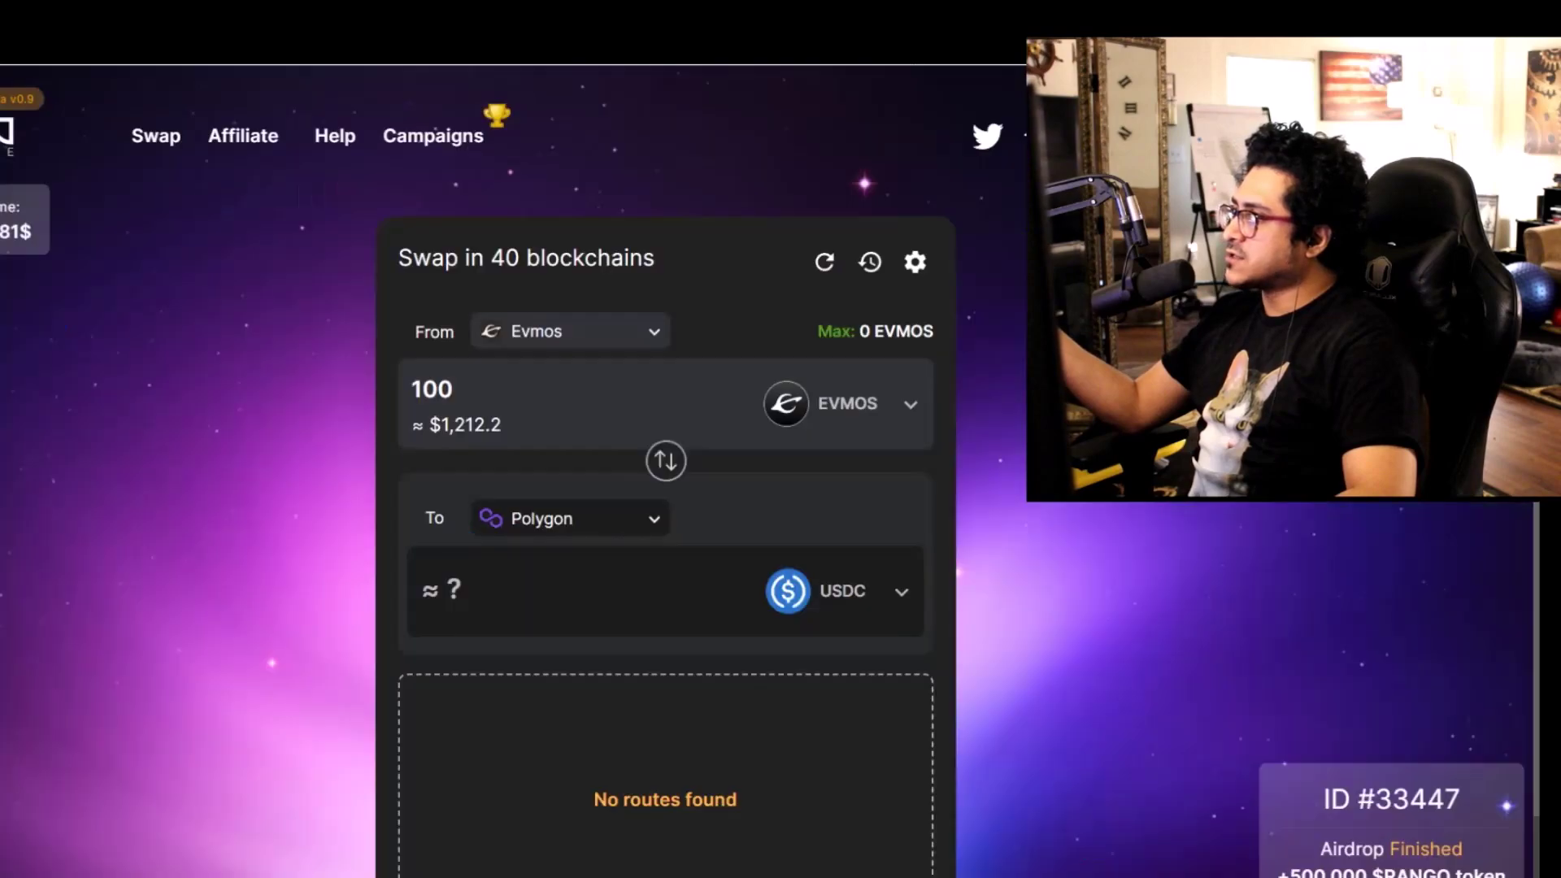
Change the swap's source network from Evmos to Osmosis
click(609, 339)
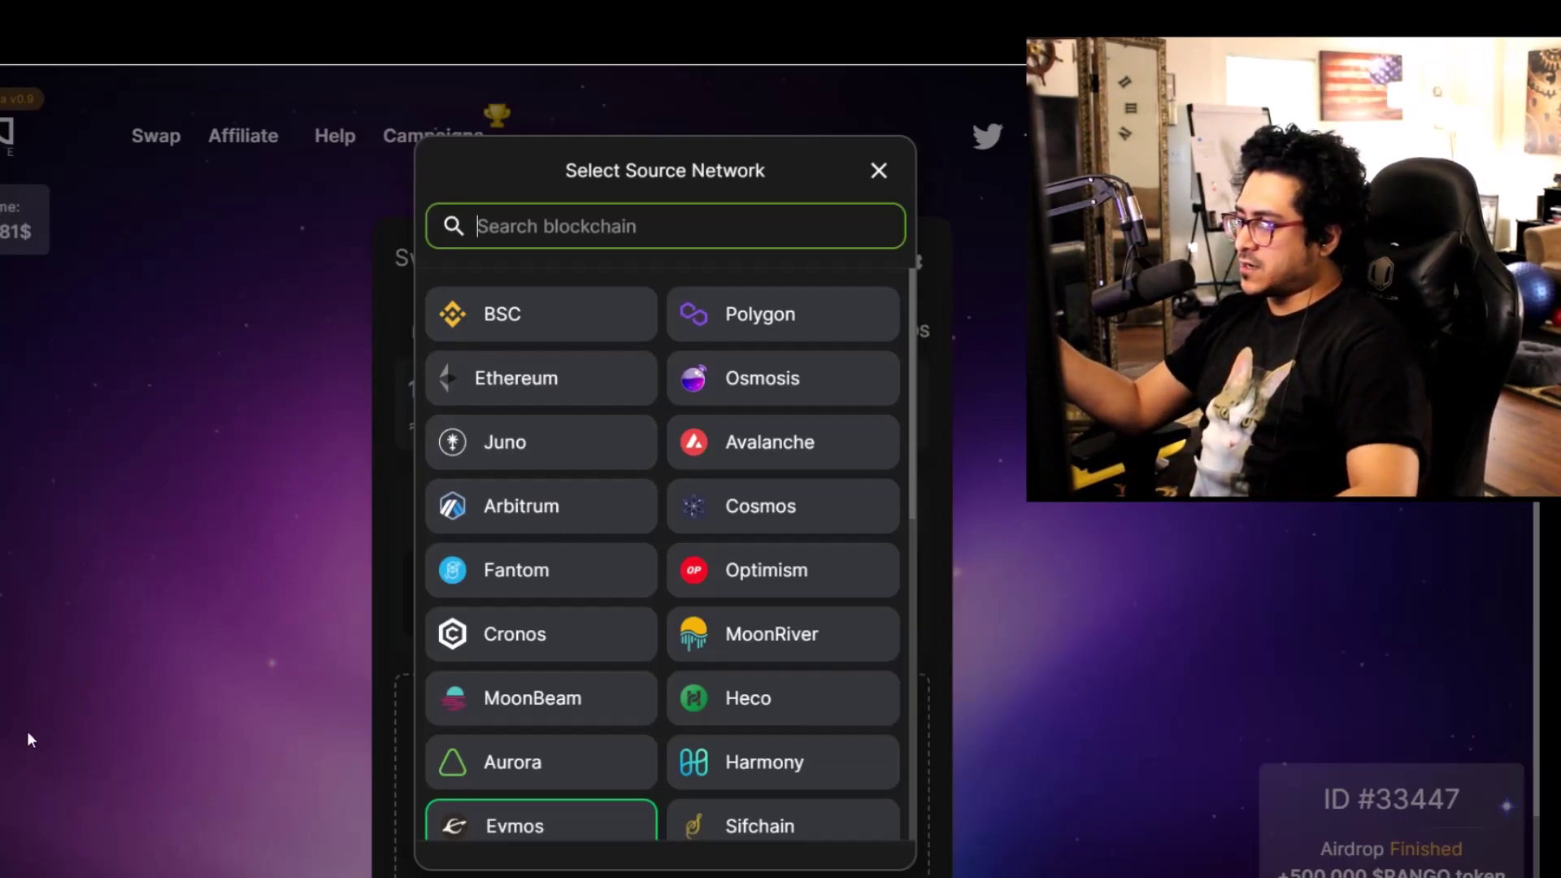
click(98, 654)
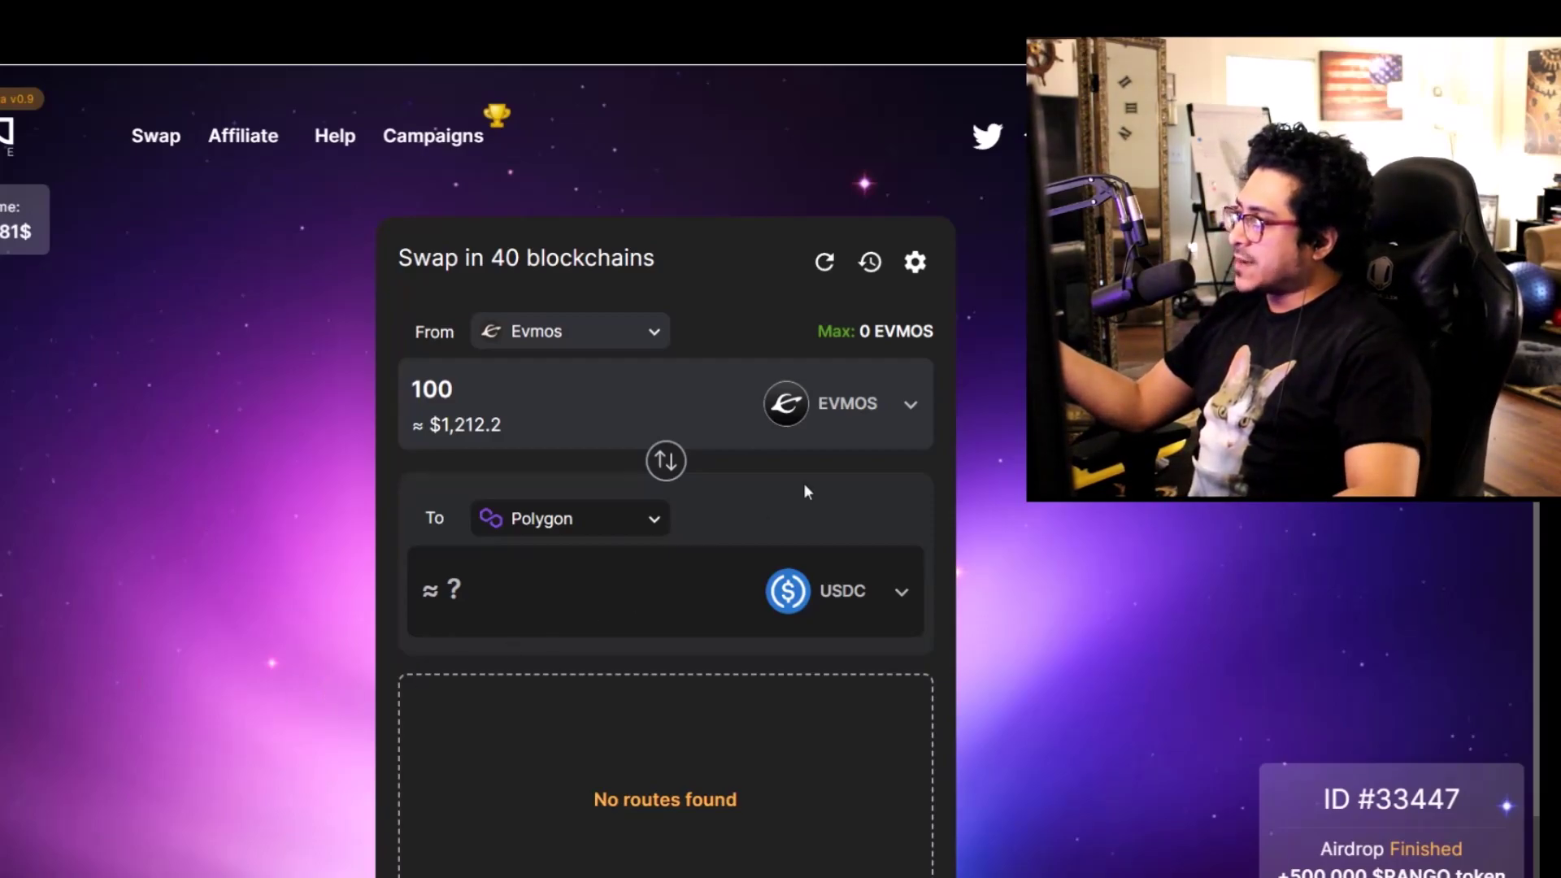
click(569, 331)
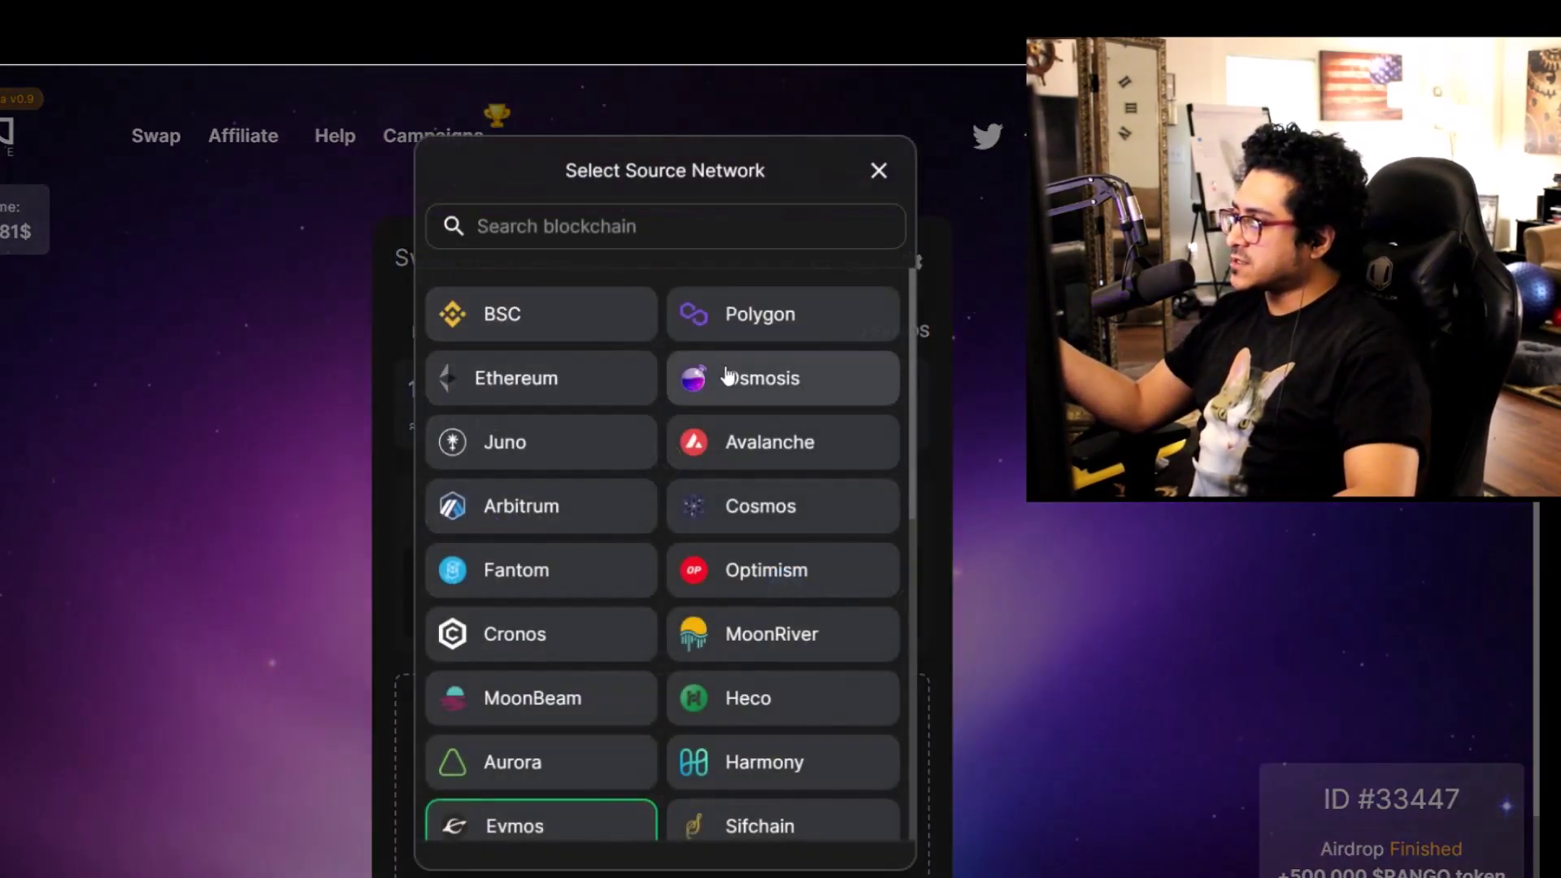
click(728, 375)
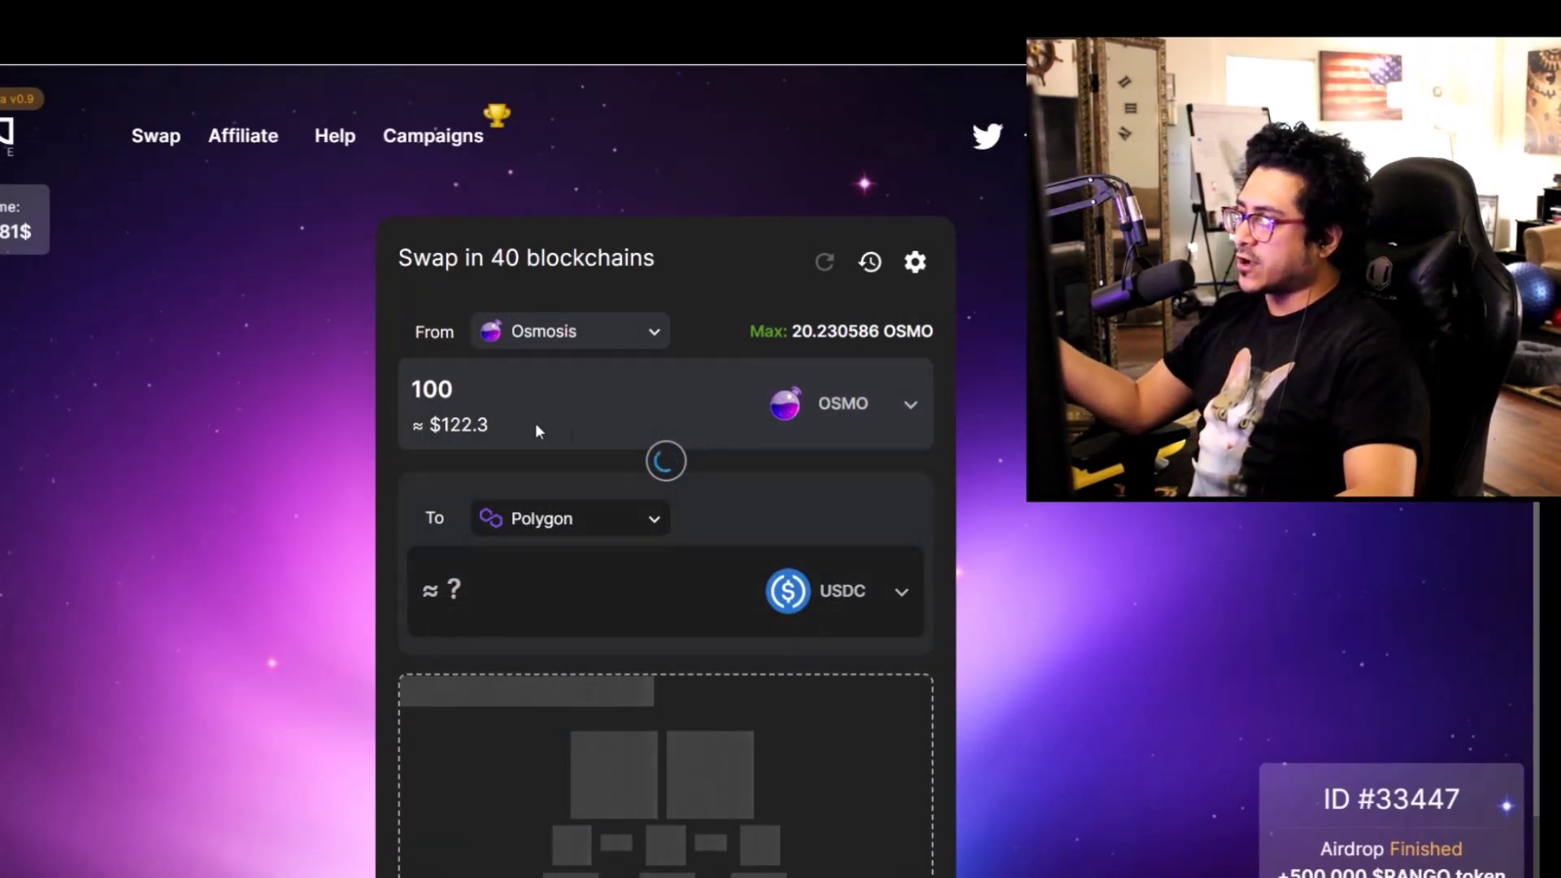
Set the amount to 20 and keep OSMO as the source token
double_click(461, 396)
text(2)
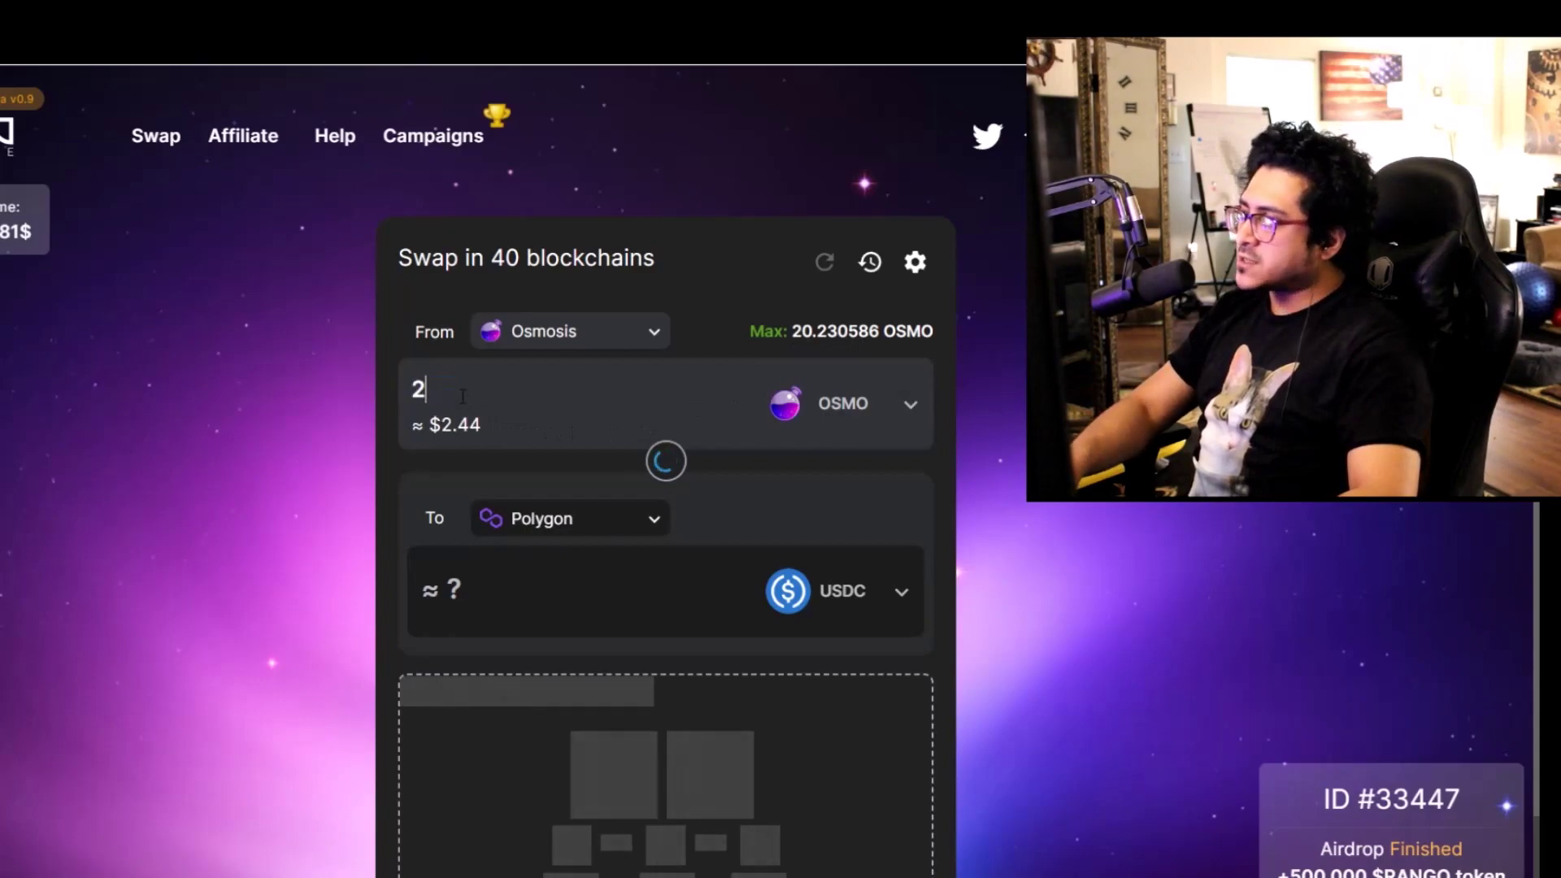
text(0)
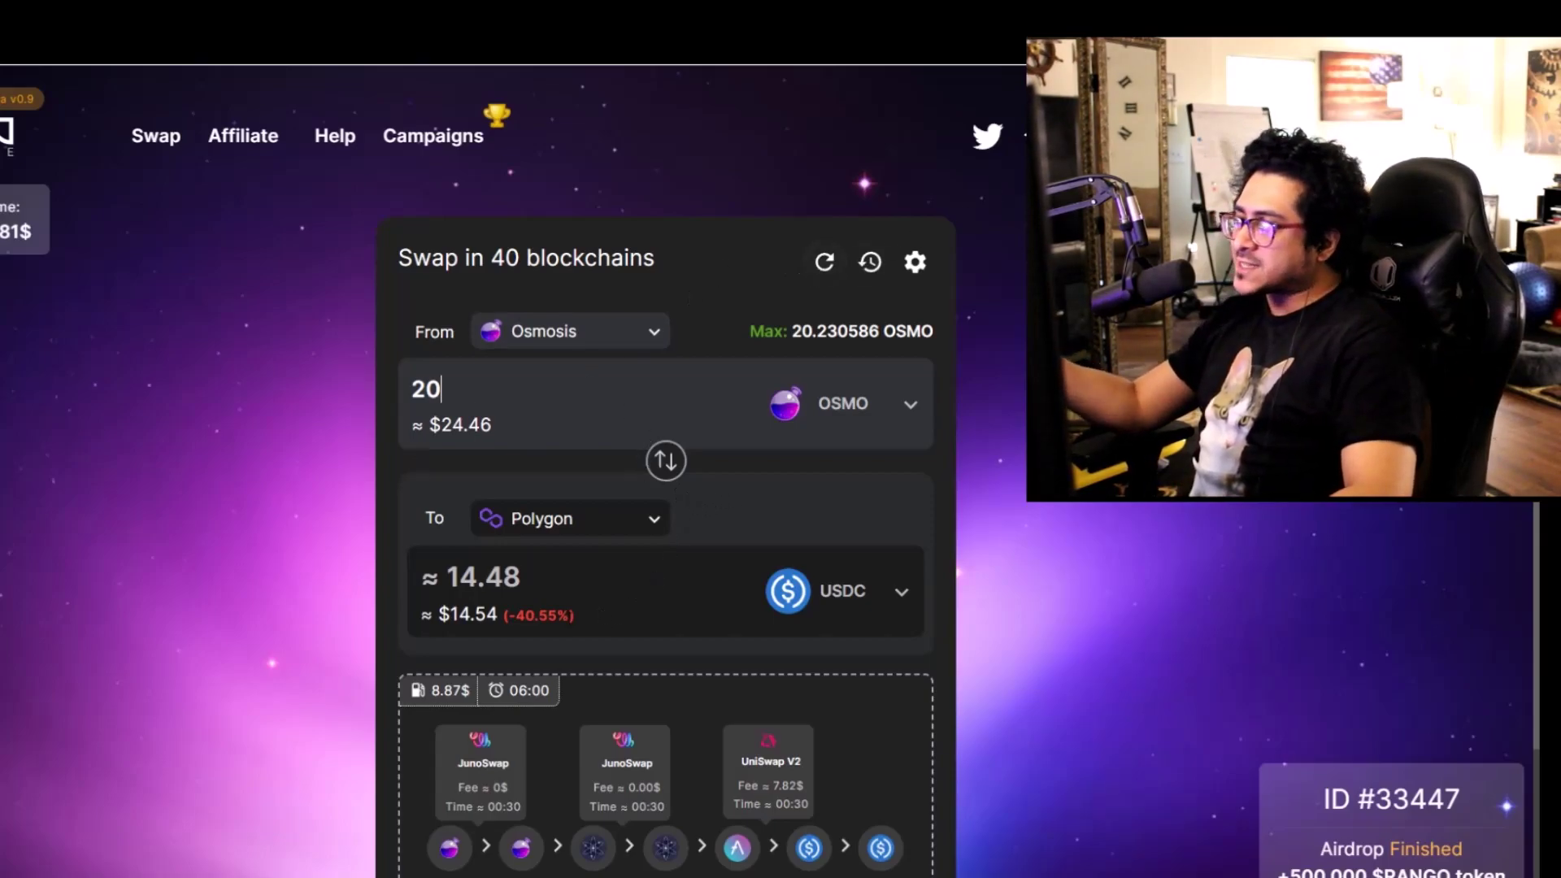
scroll(517, 665, down, 2)
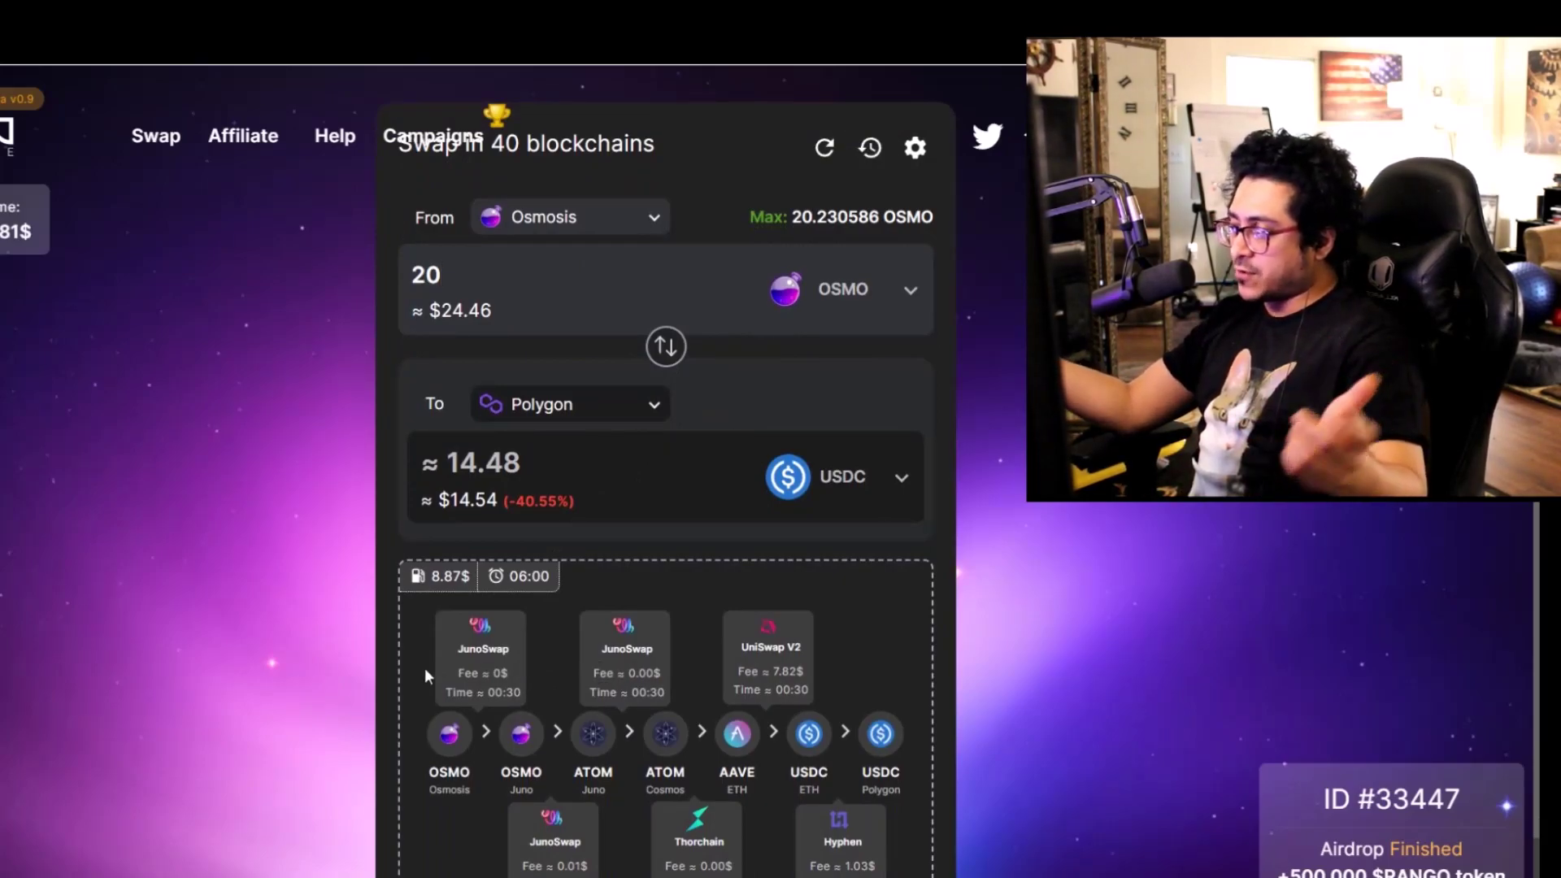
click(868, 301)
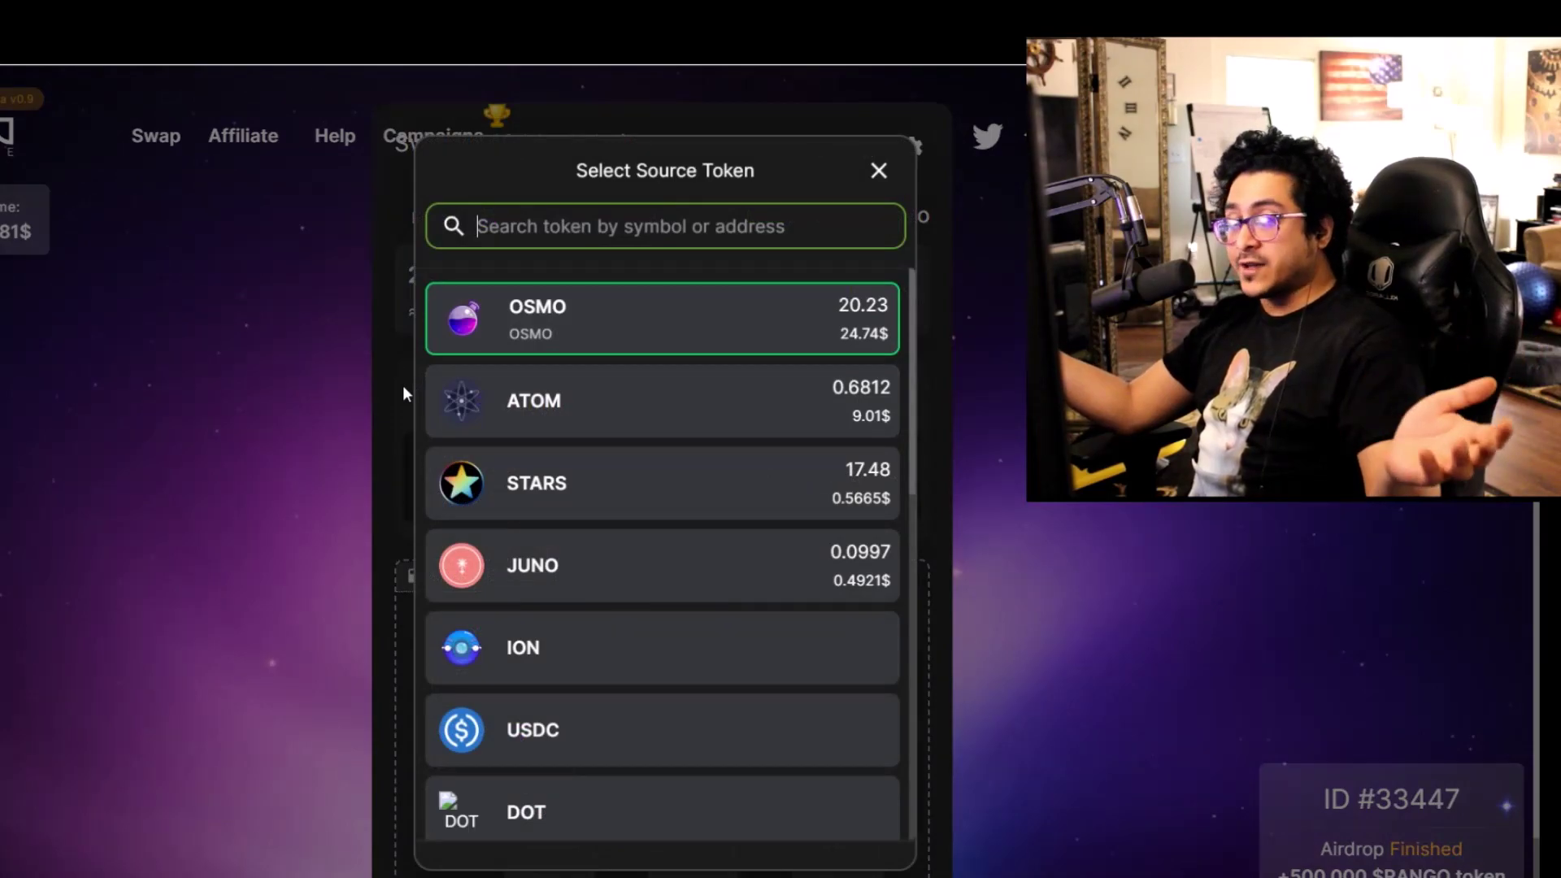
click(495, 326)
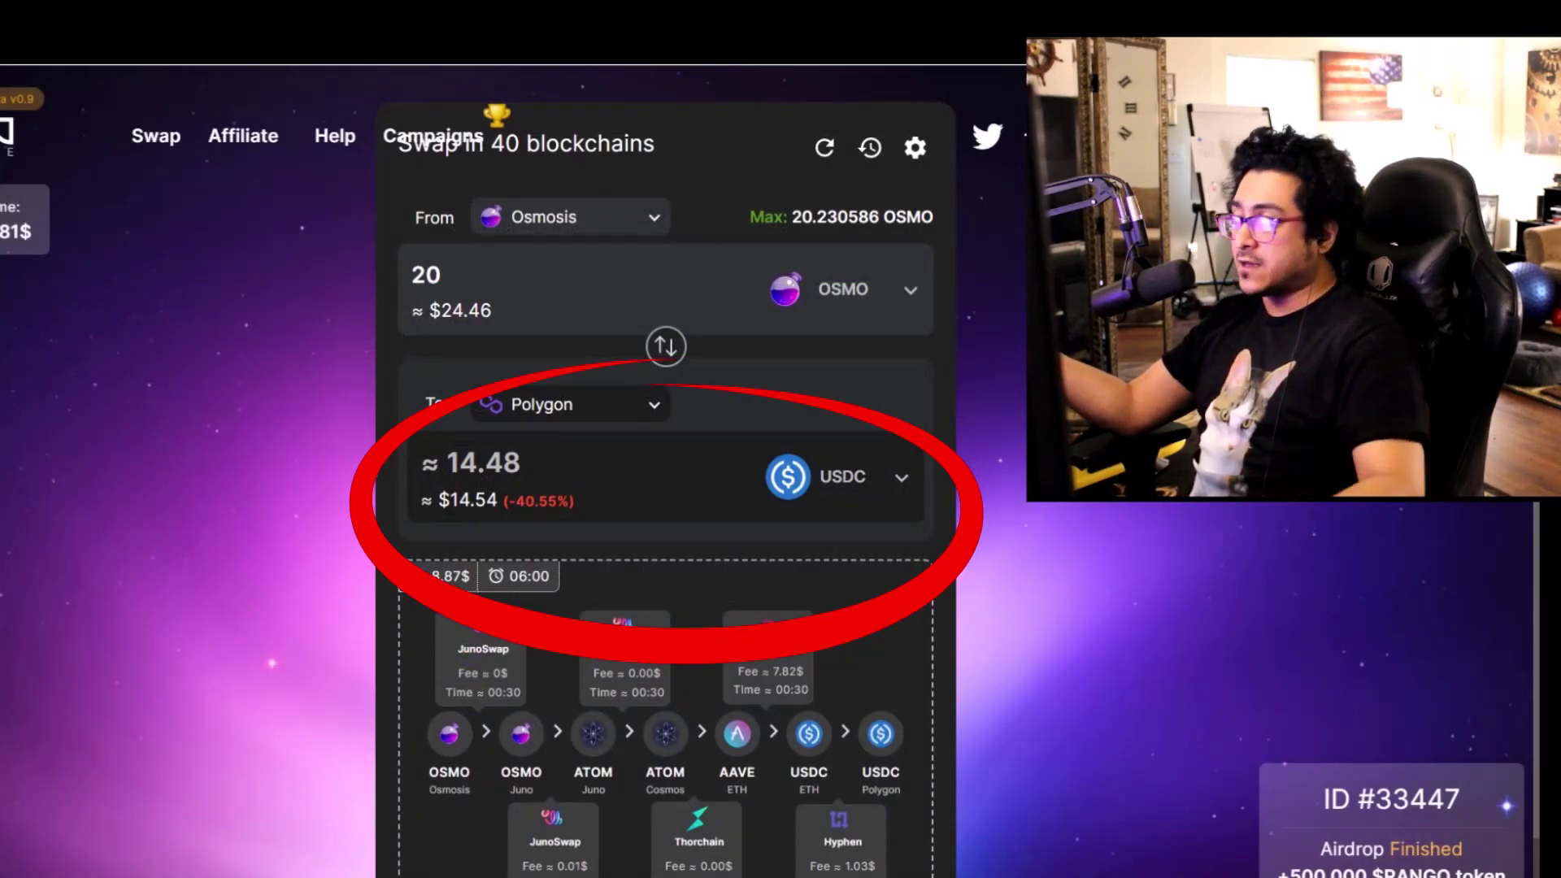
Try 500 and then 1000 OSMO as the From amount
double_click(449, 284)
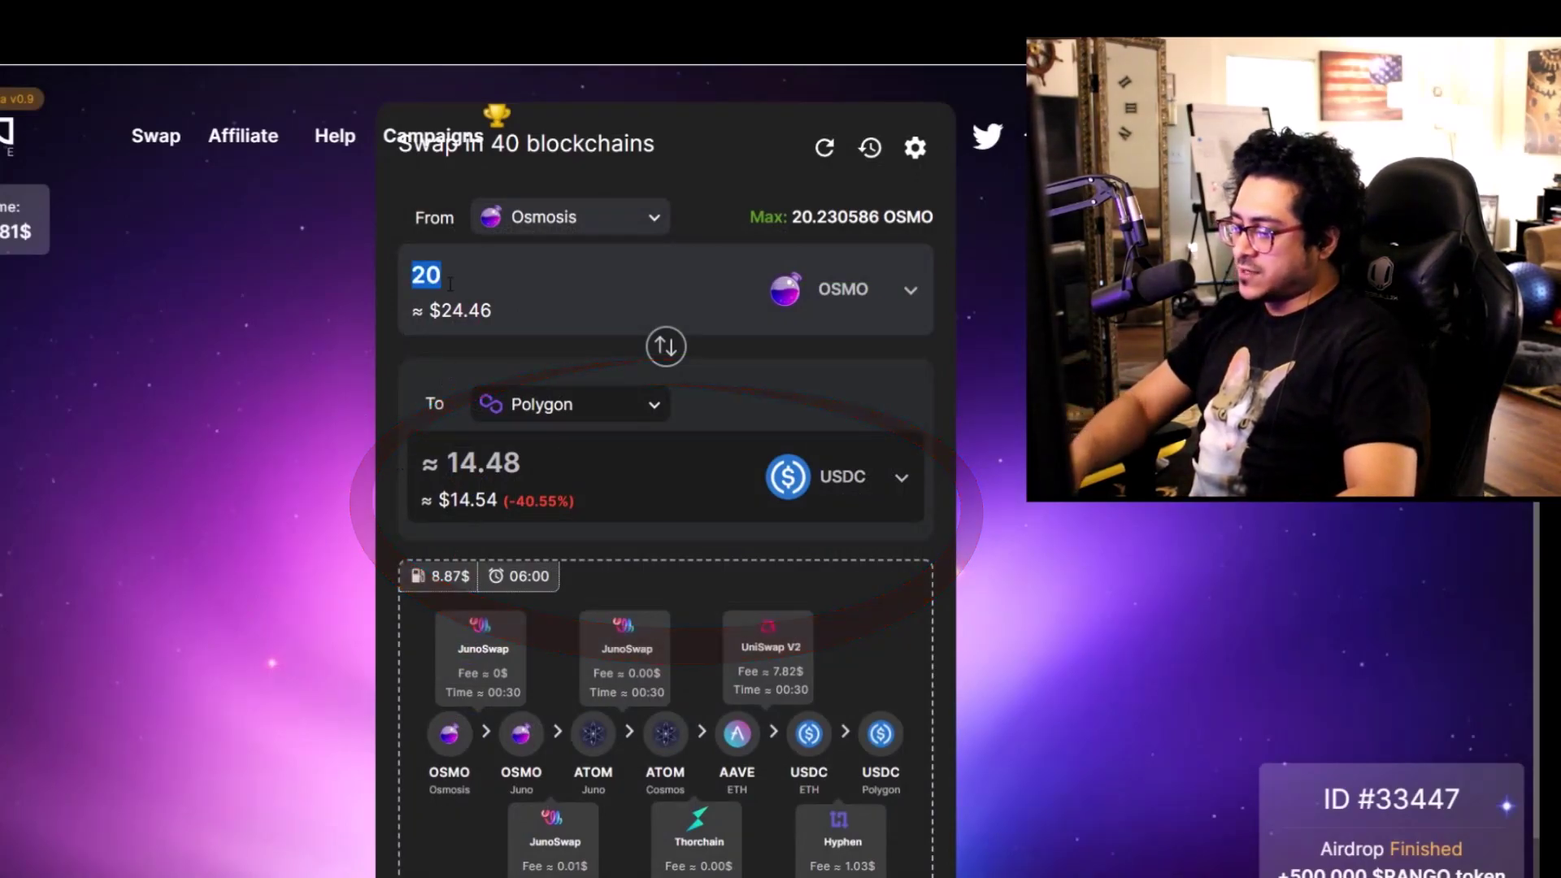
text(500)
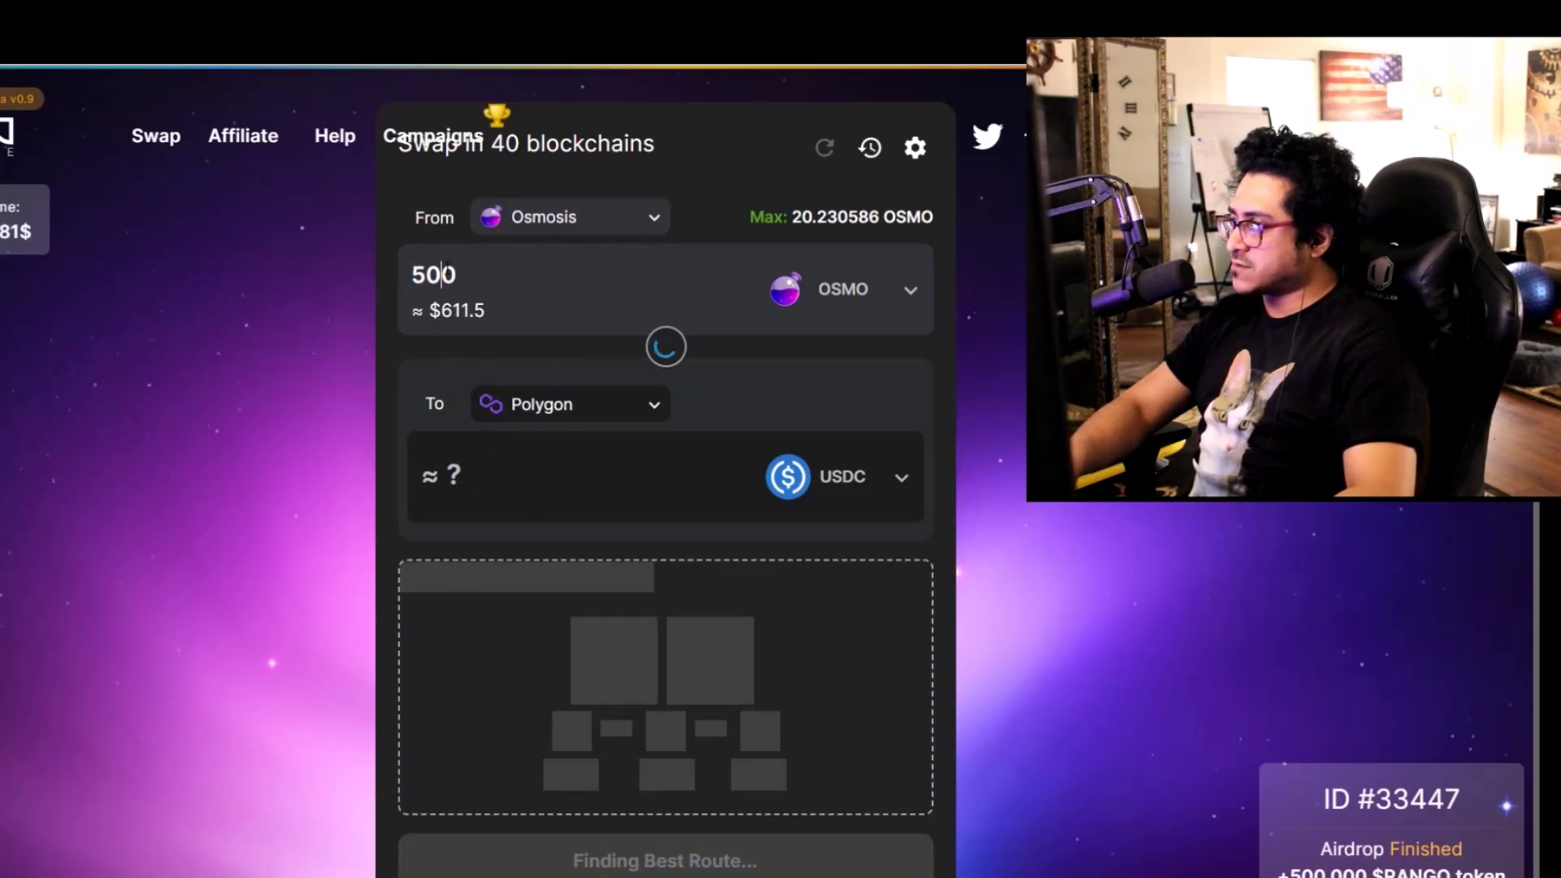
double_click(447, 275)
text(1000)
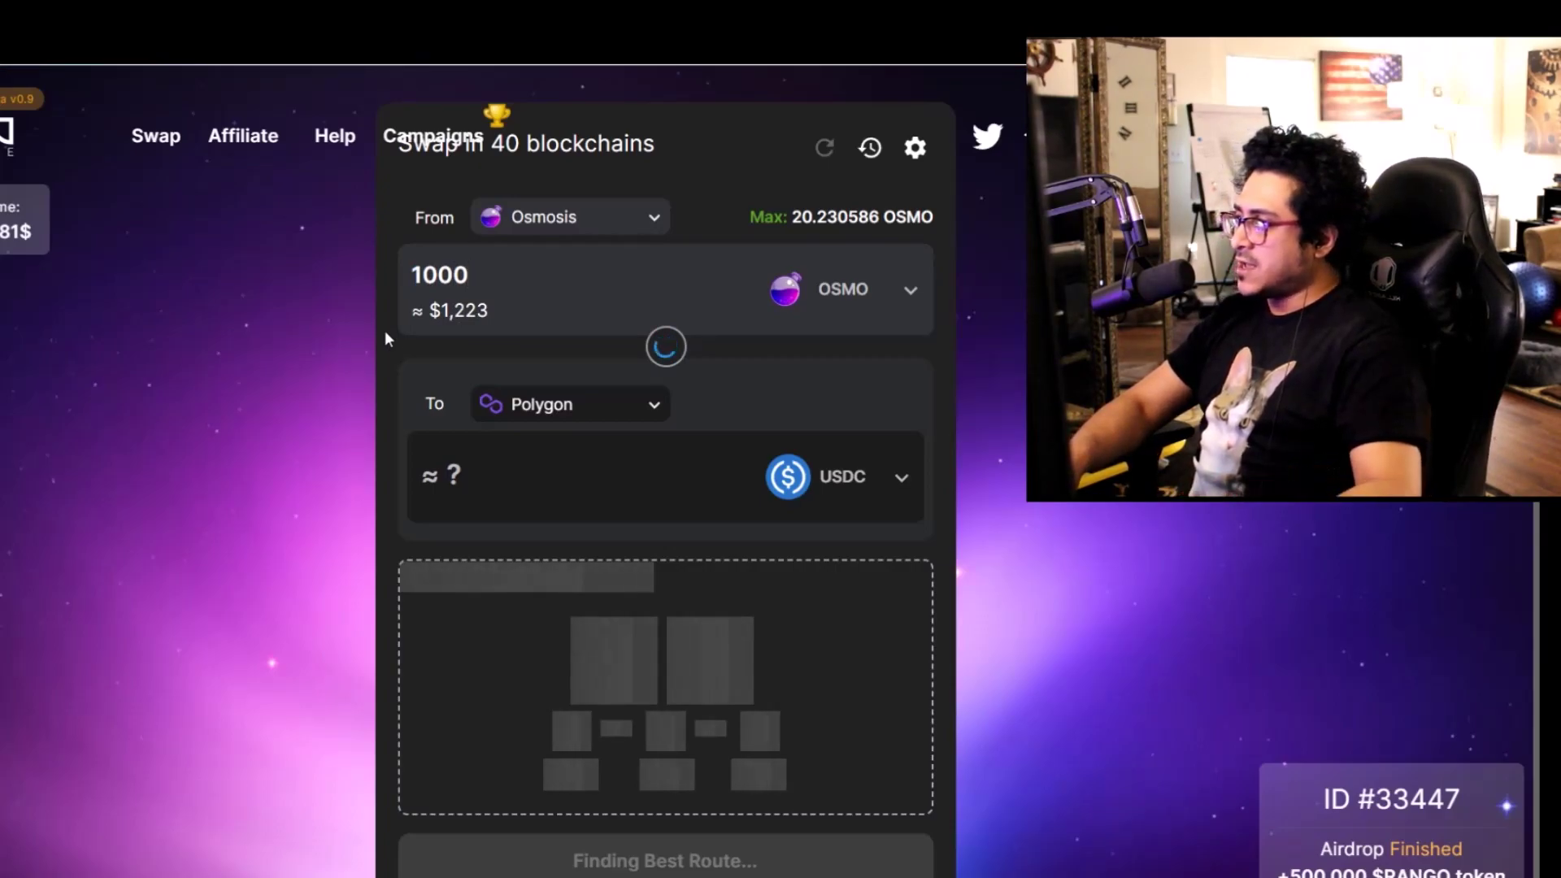
After reviewing the 1000 OSMO route, replace the amount with 50
double_click(441, 276)
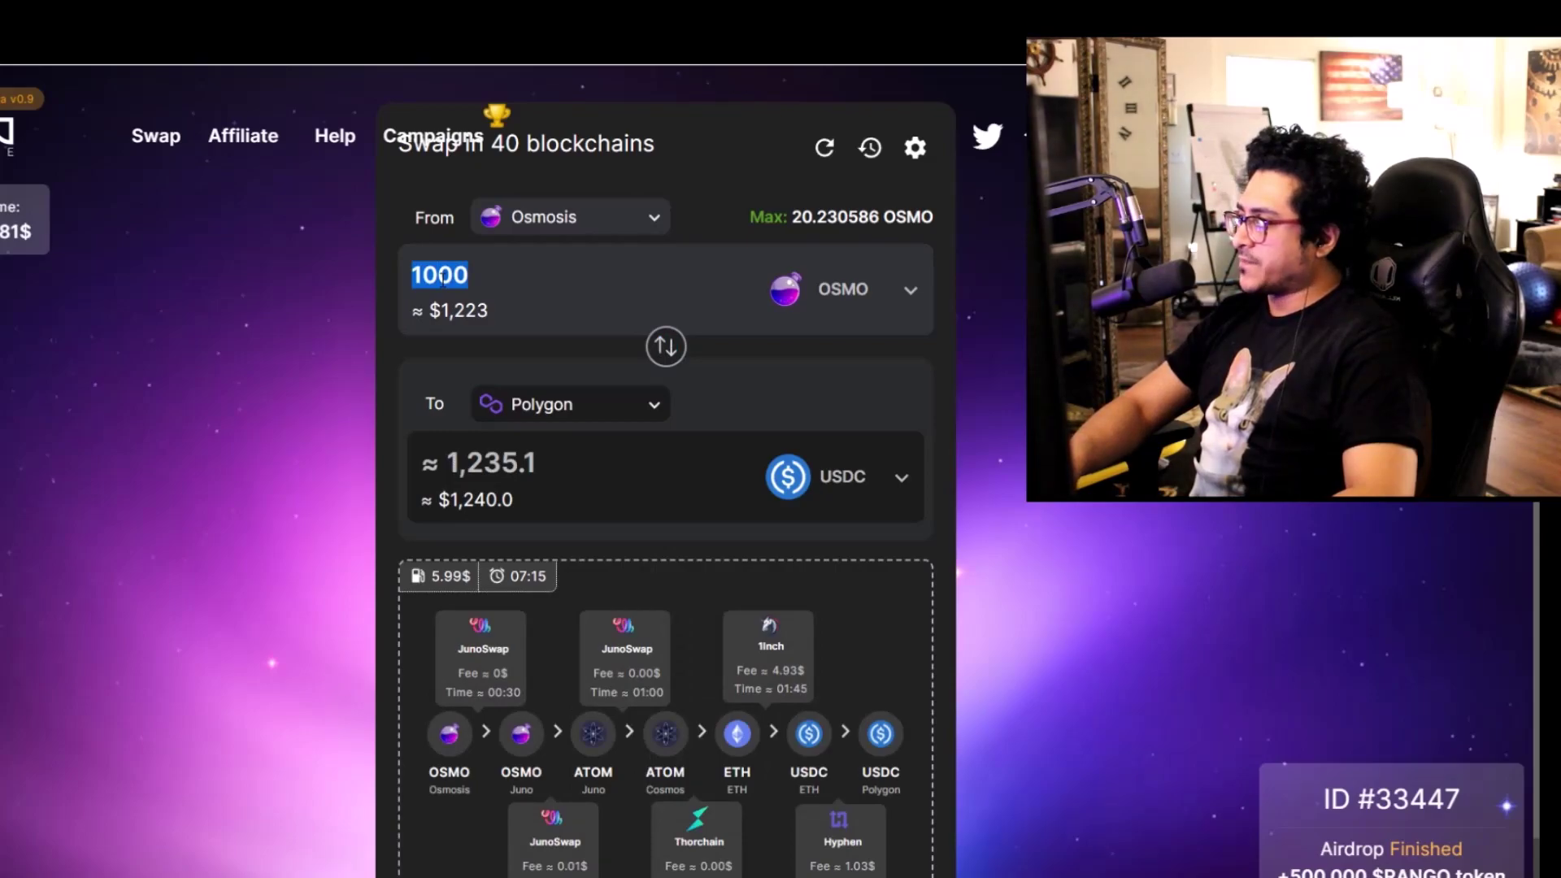
click(302, 419)
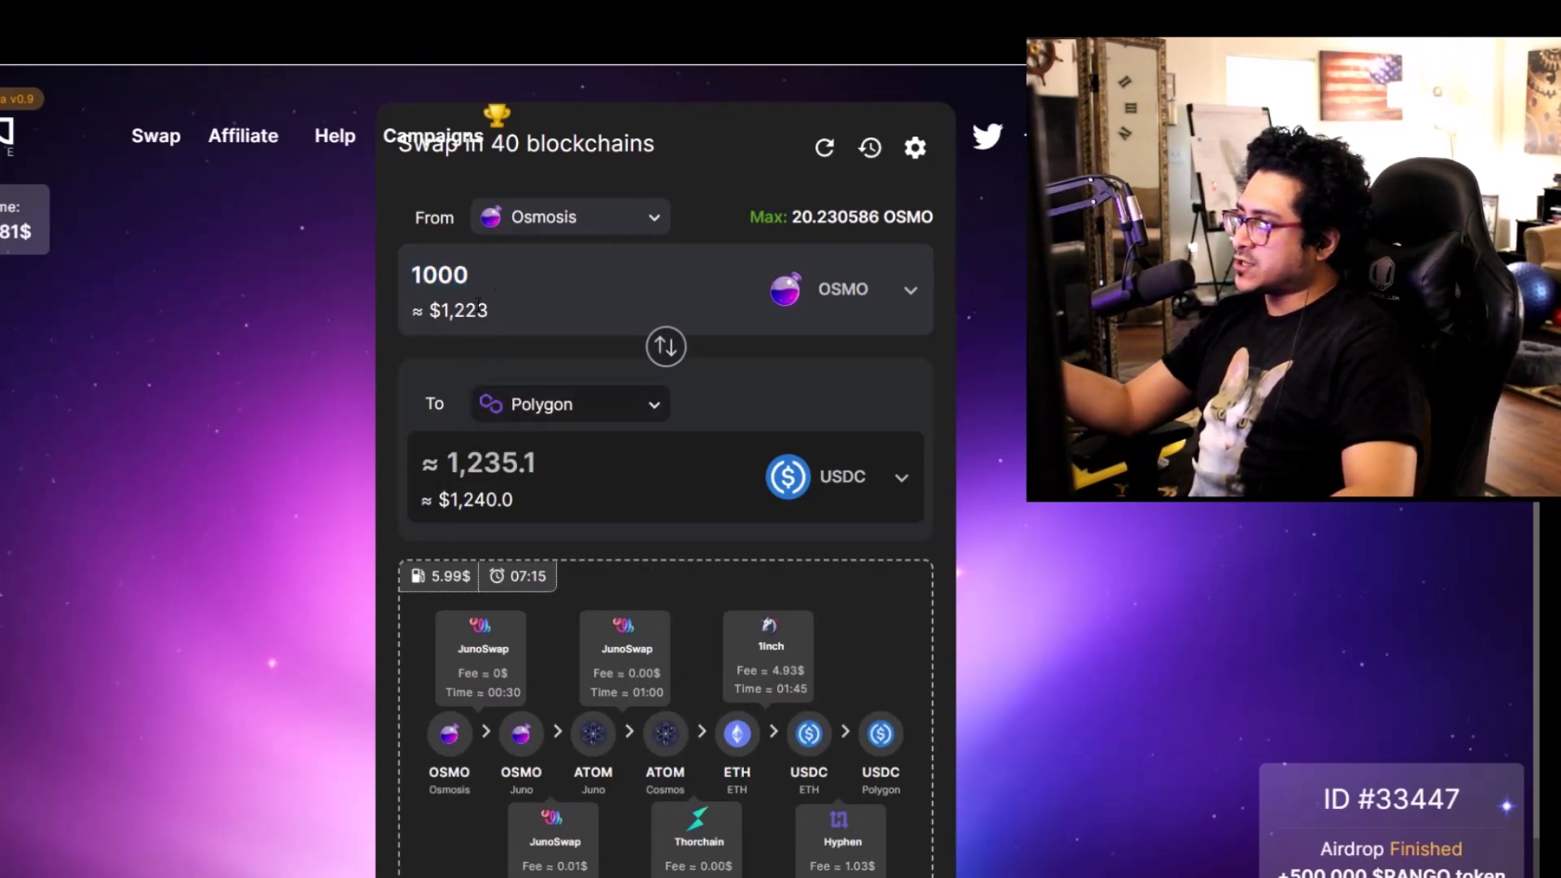
double_click(489, 278)
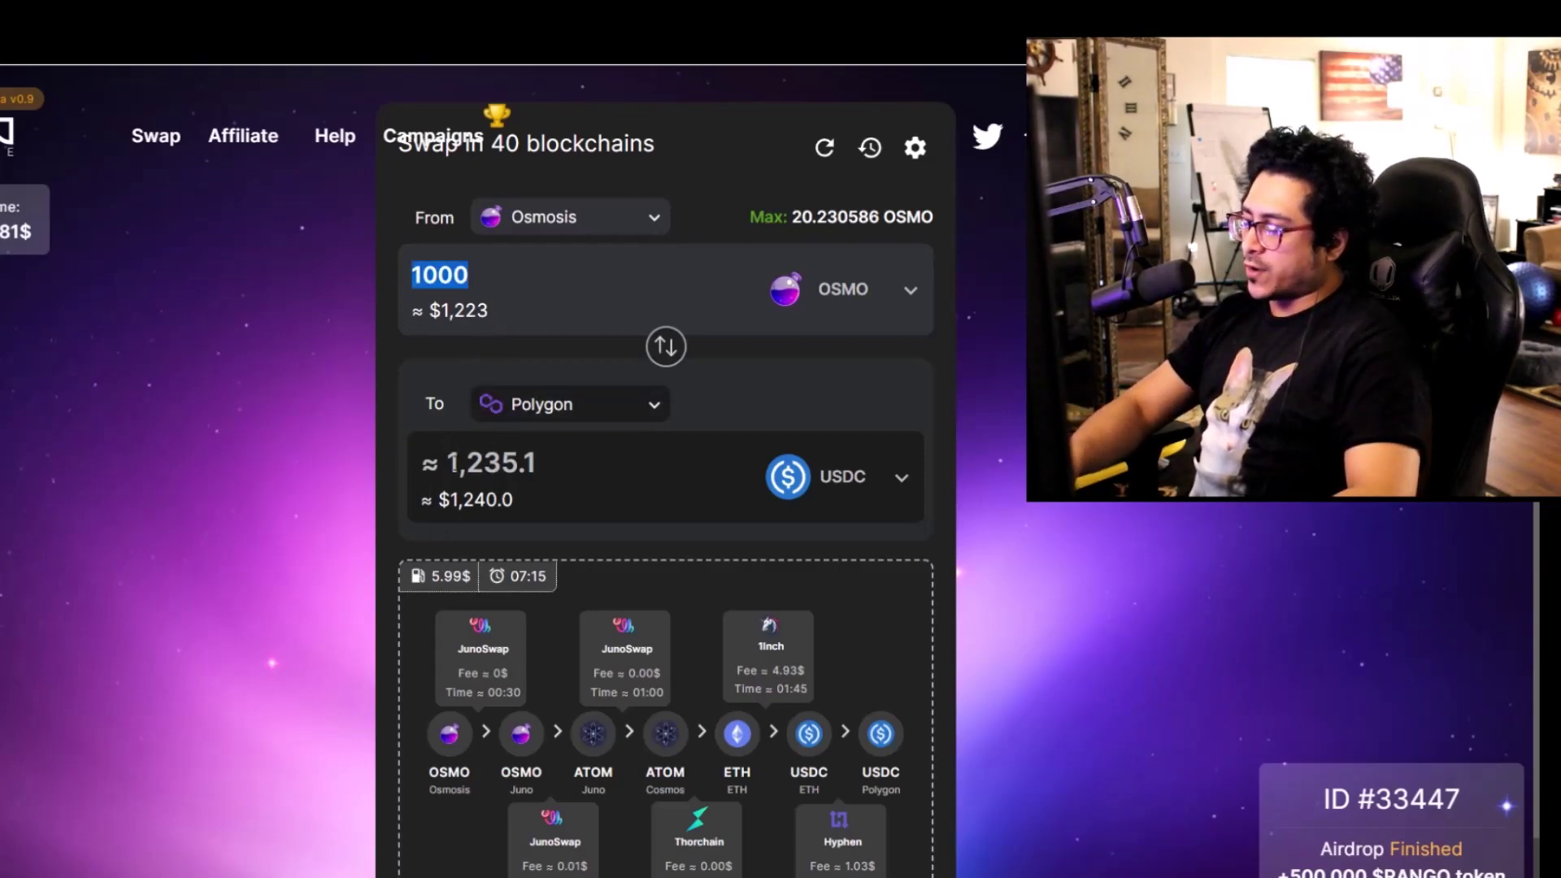
text(50)
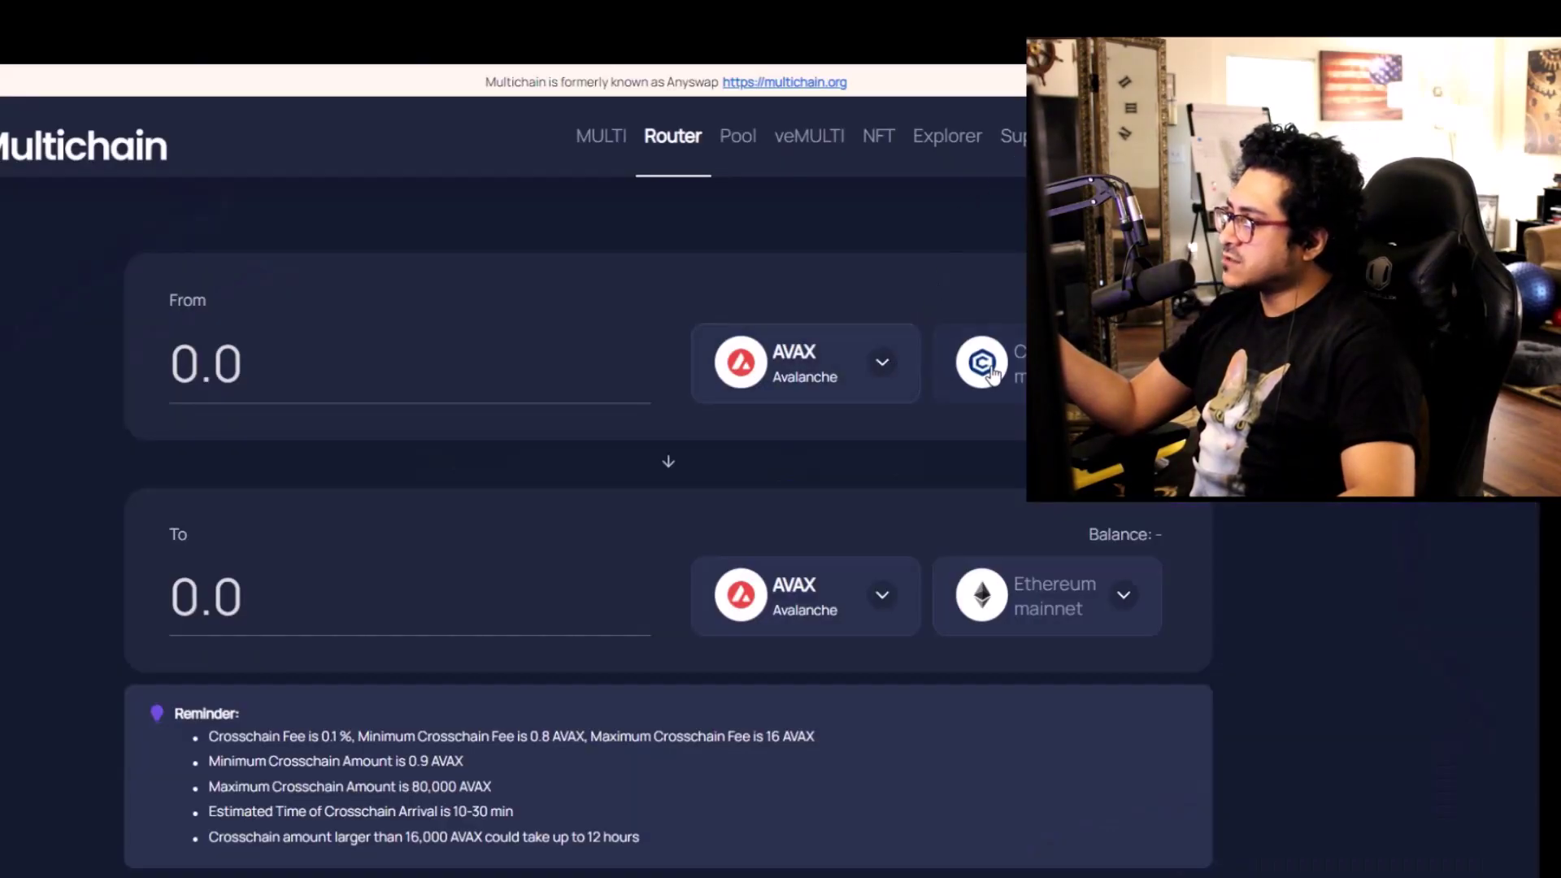
In Multichain, choose CRO on Cronos as the sending token and enter 1, leaving the receiving token unchanged
click(868, 372)
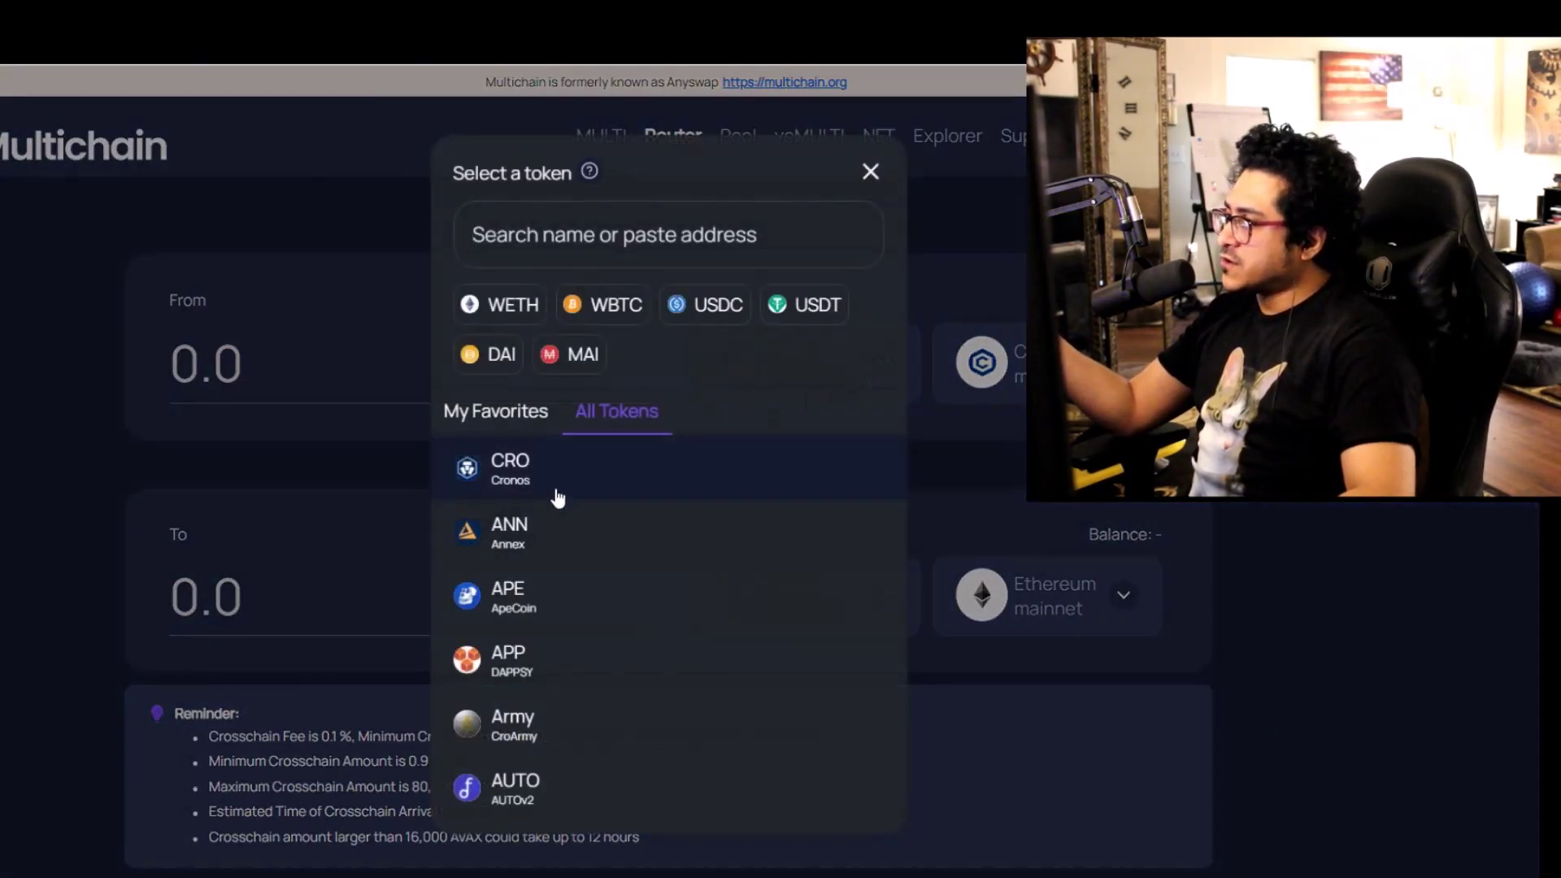
click(634, 485)
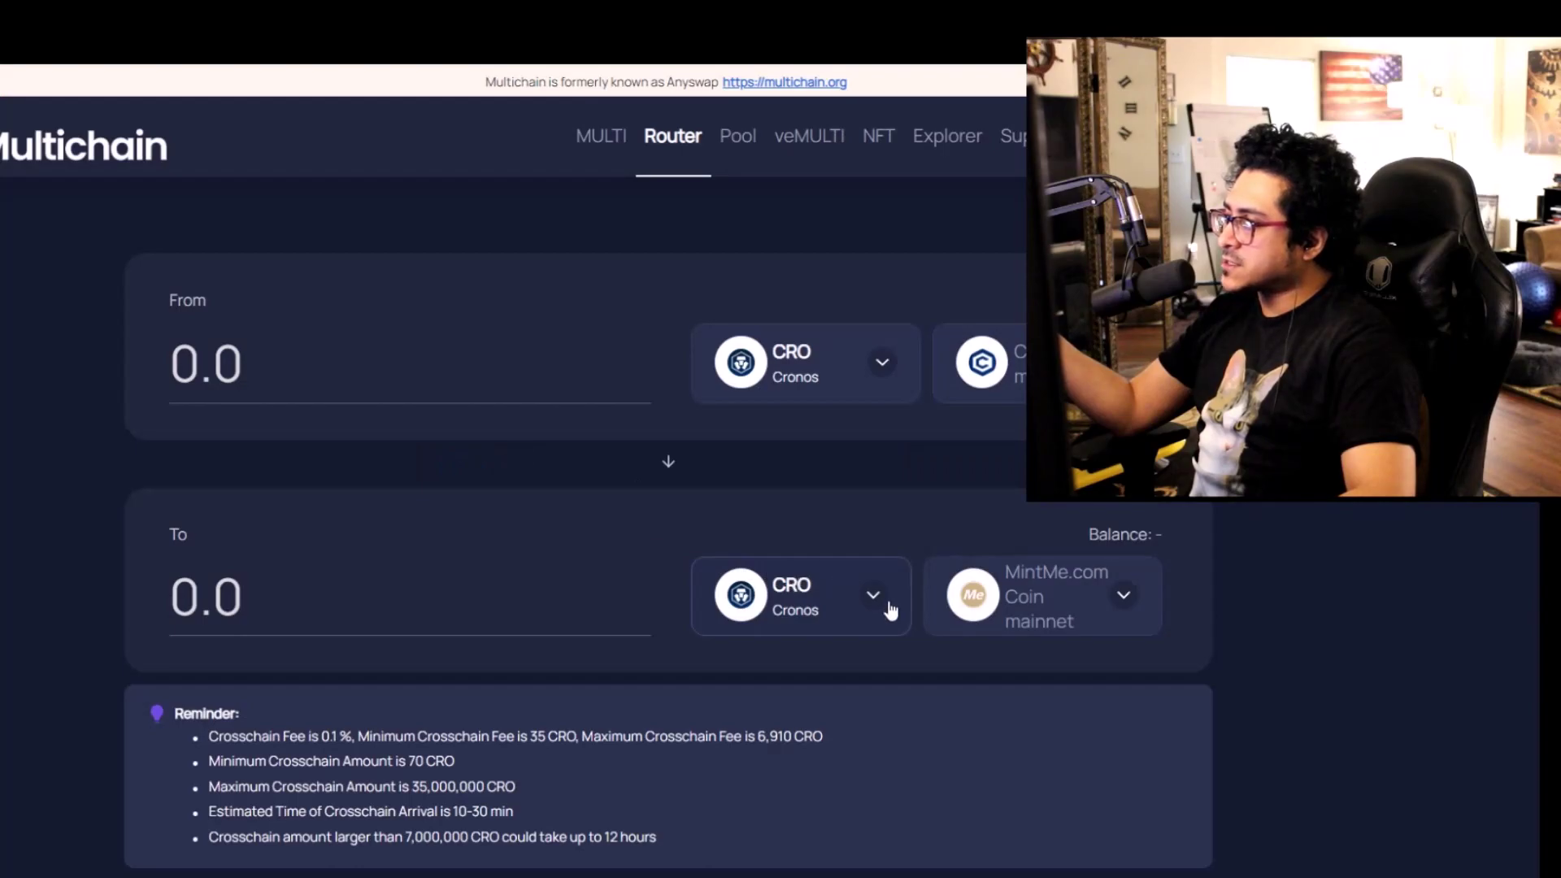
text(1)
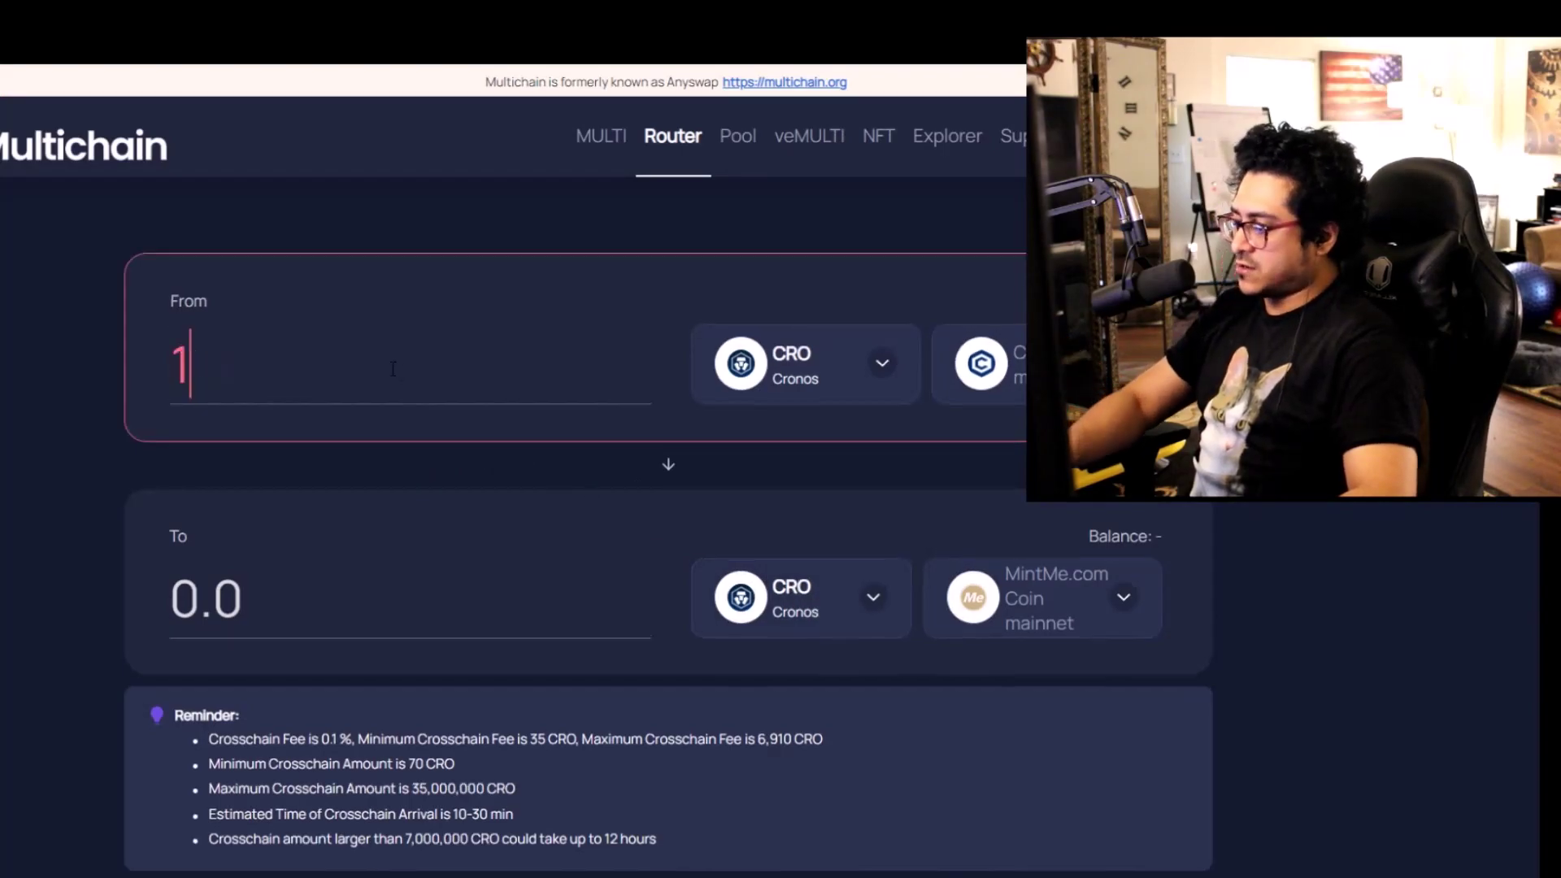
click(763, 582)
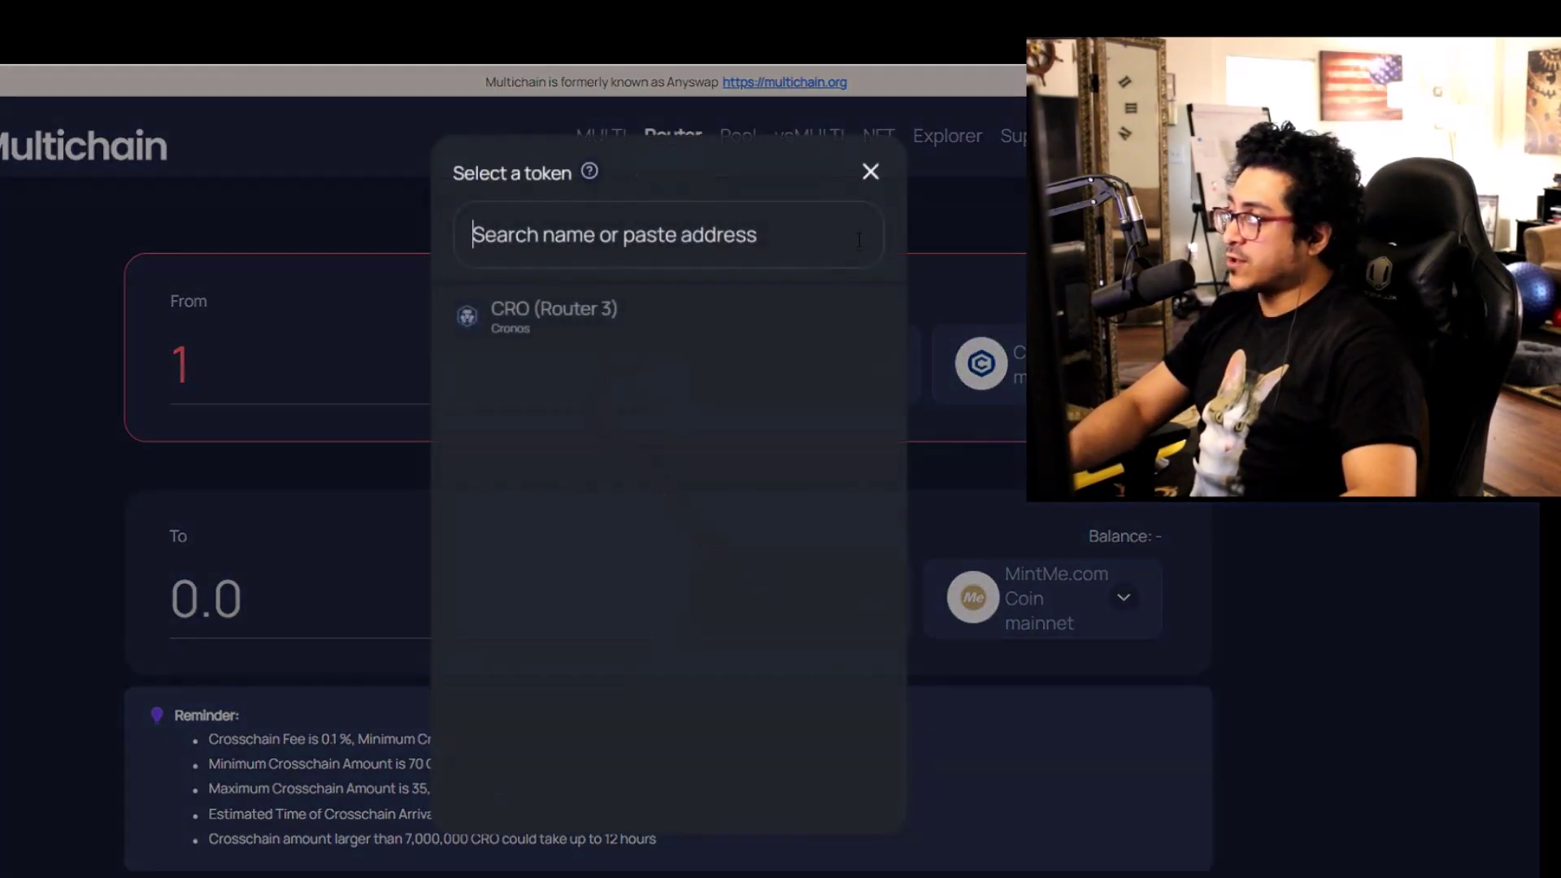
click(870, 172)
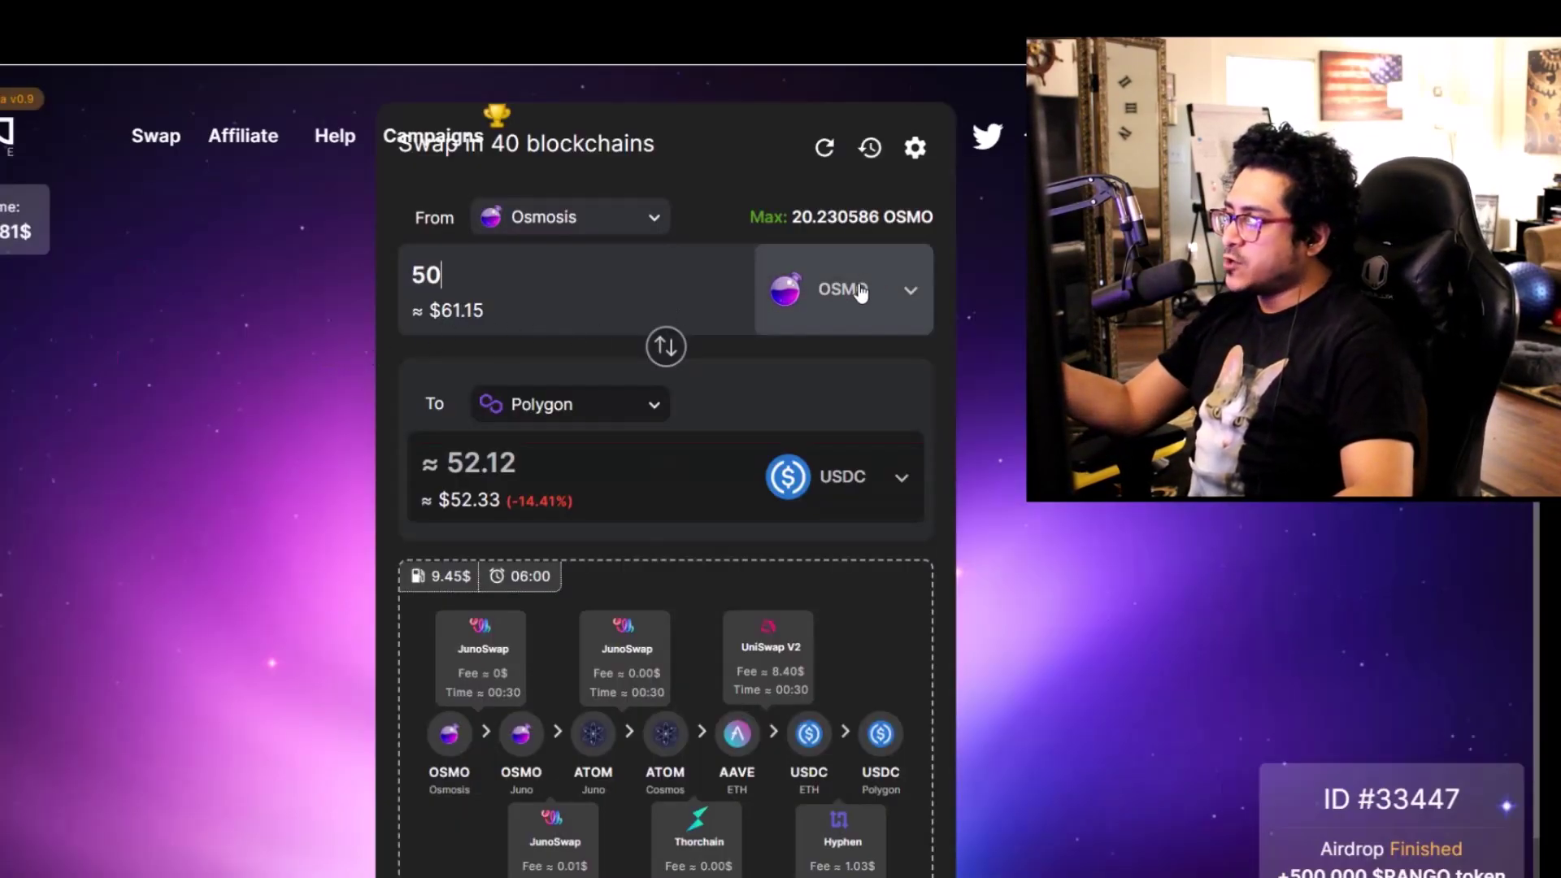
Change the OSMO amount from 50 to 1000, try 50 again, then settle on 1000
double_click(499, 275)
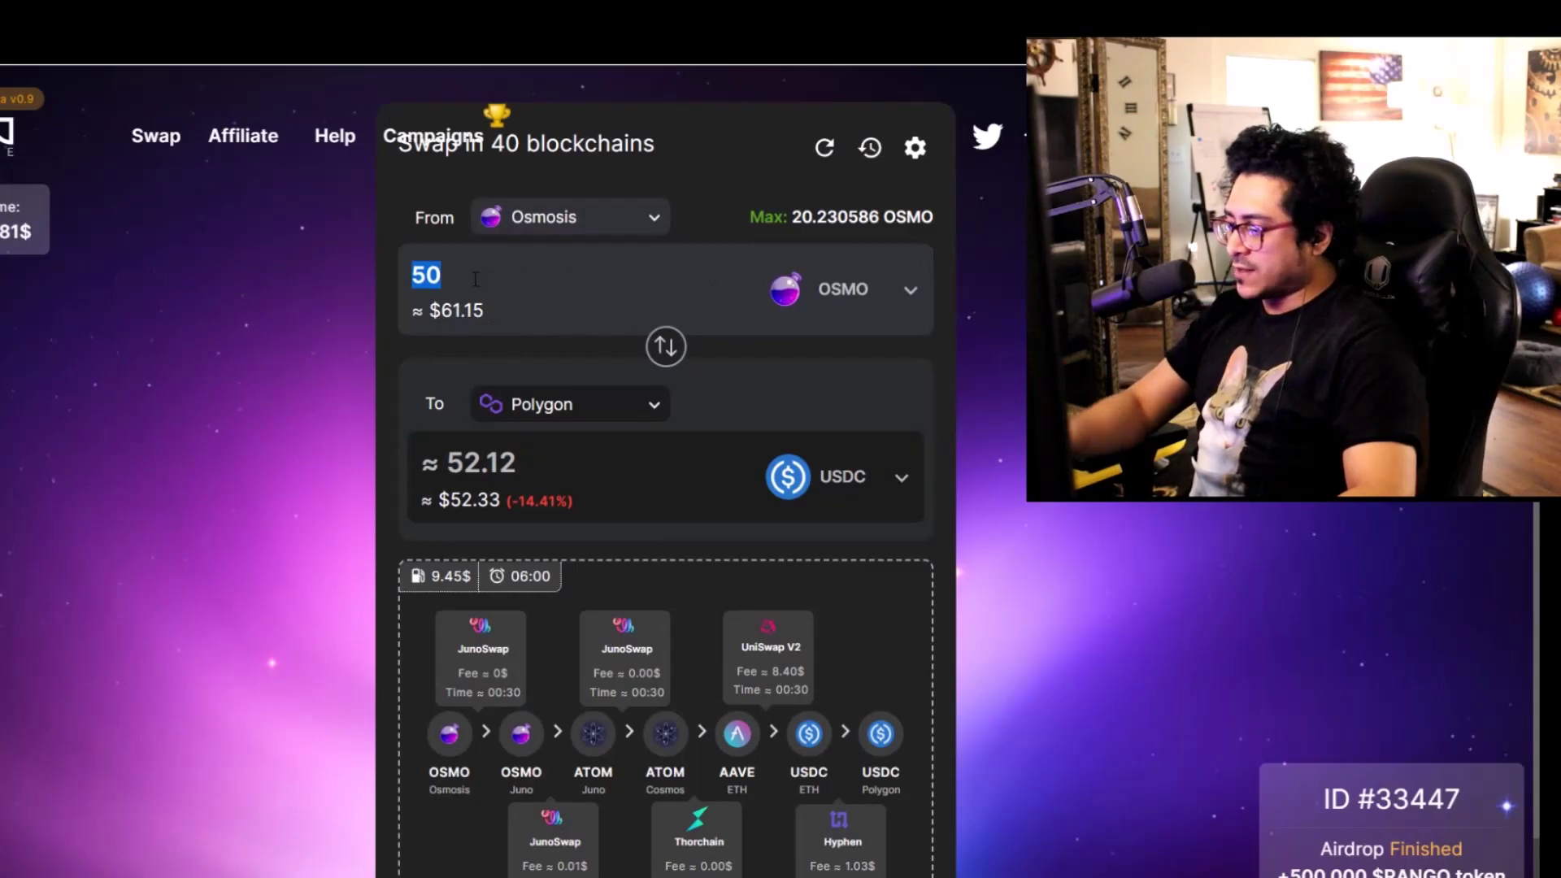
text(1000)
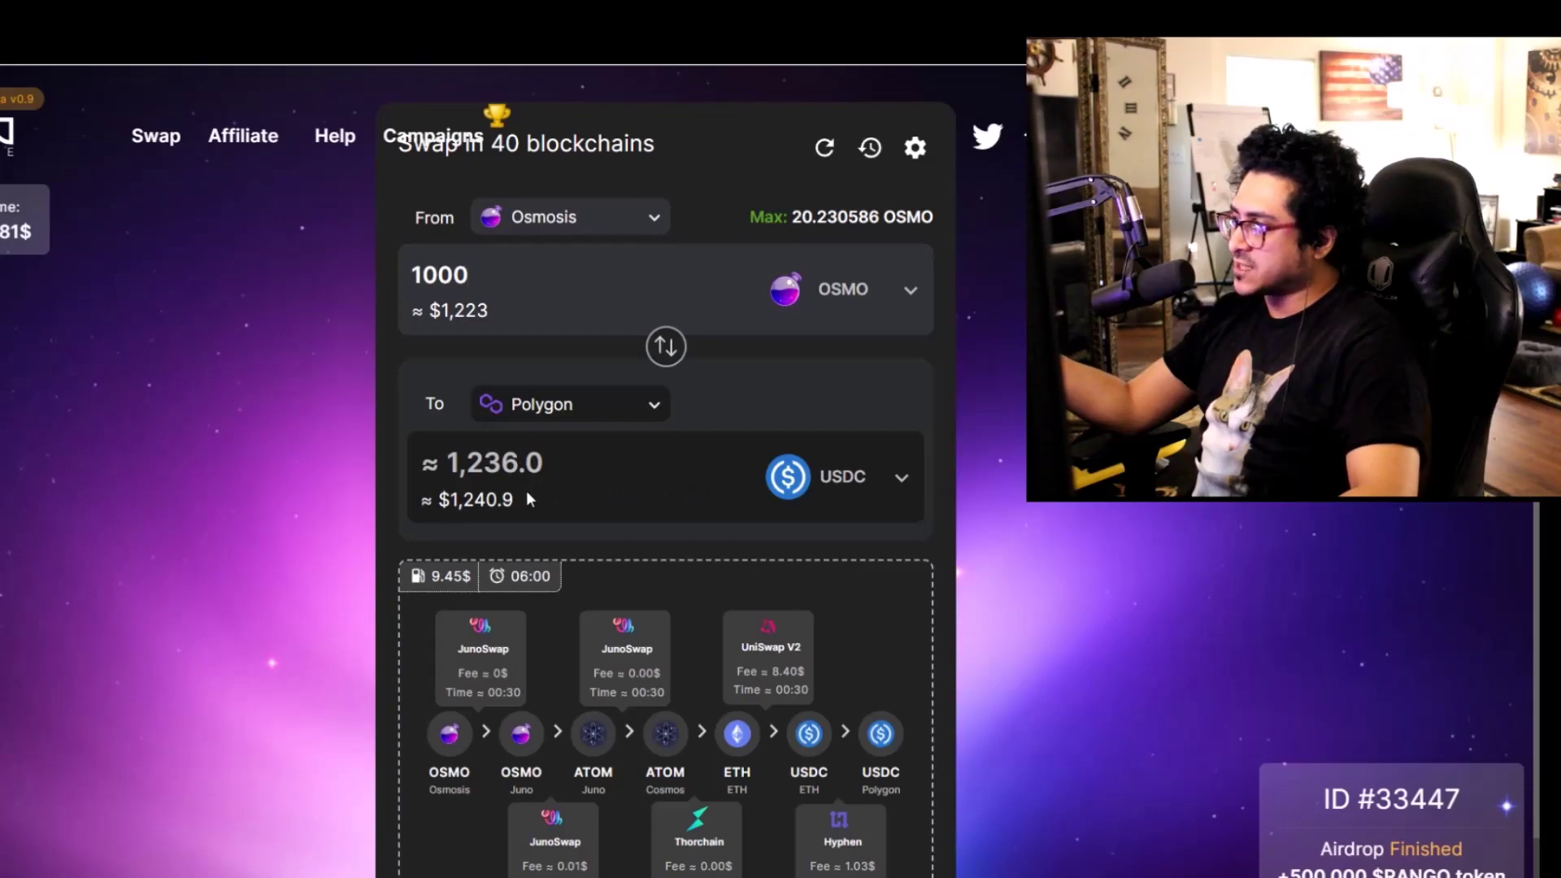
drag(470, 275, 348, 276)
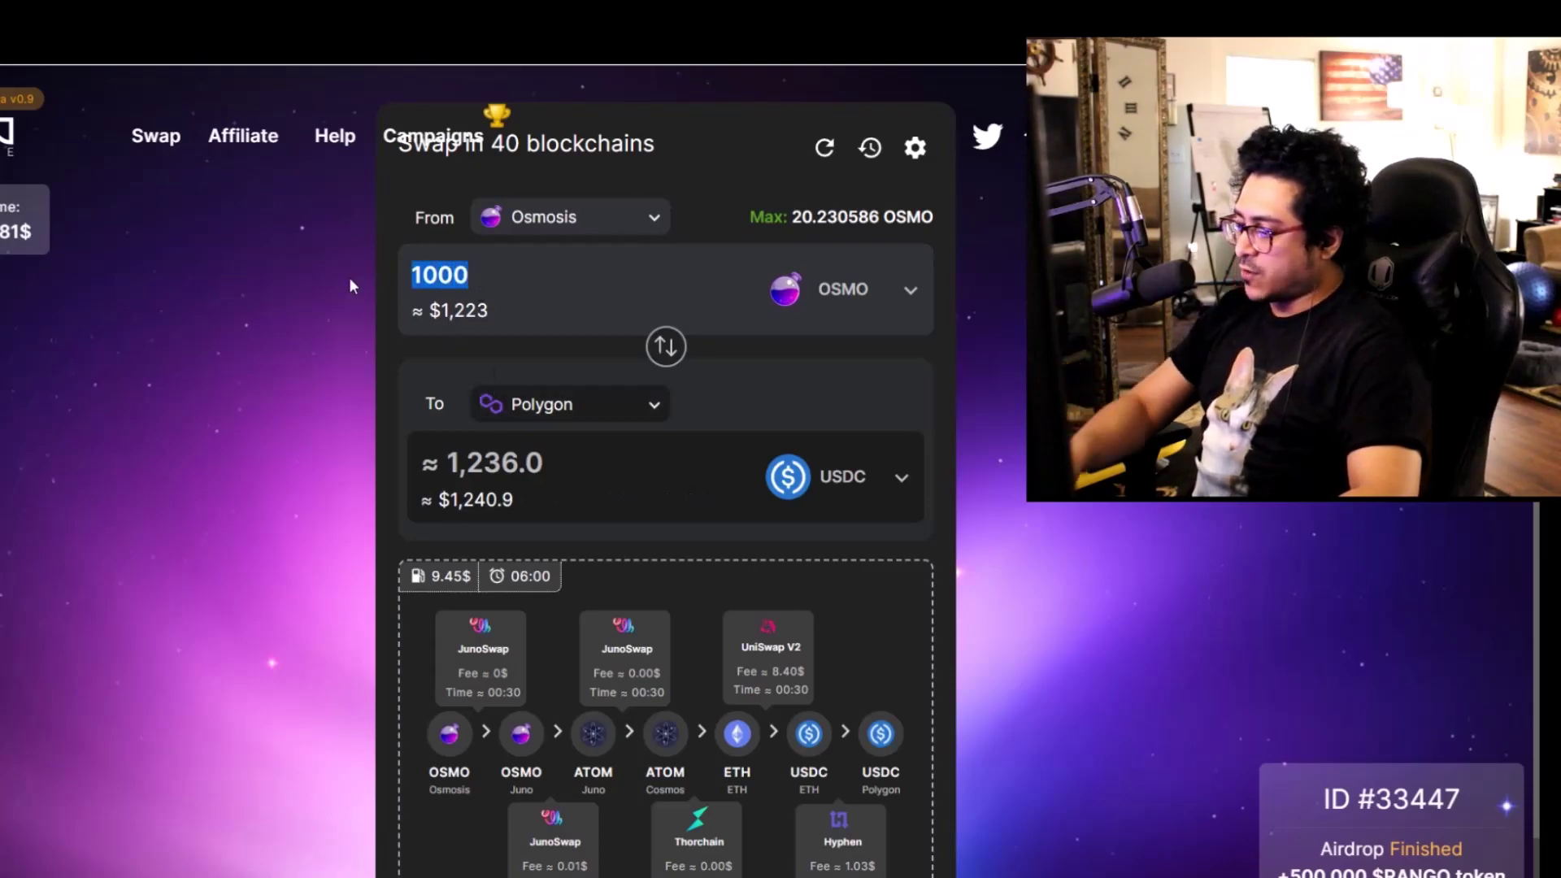
text(50)
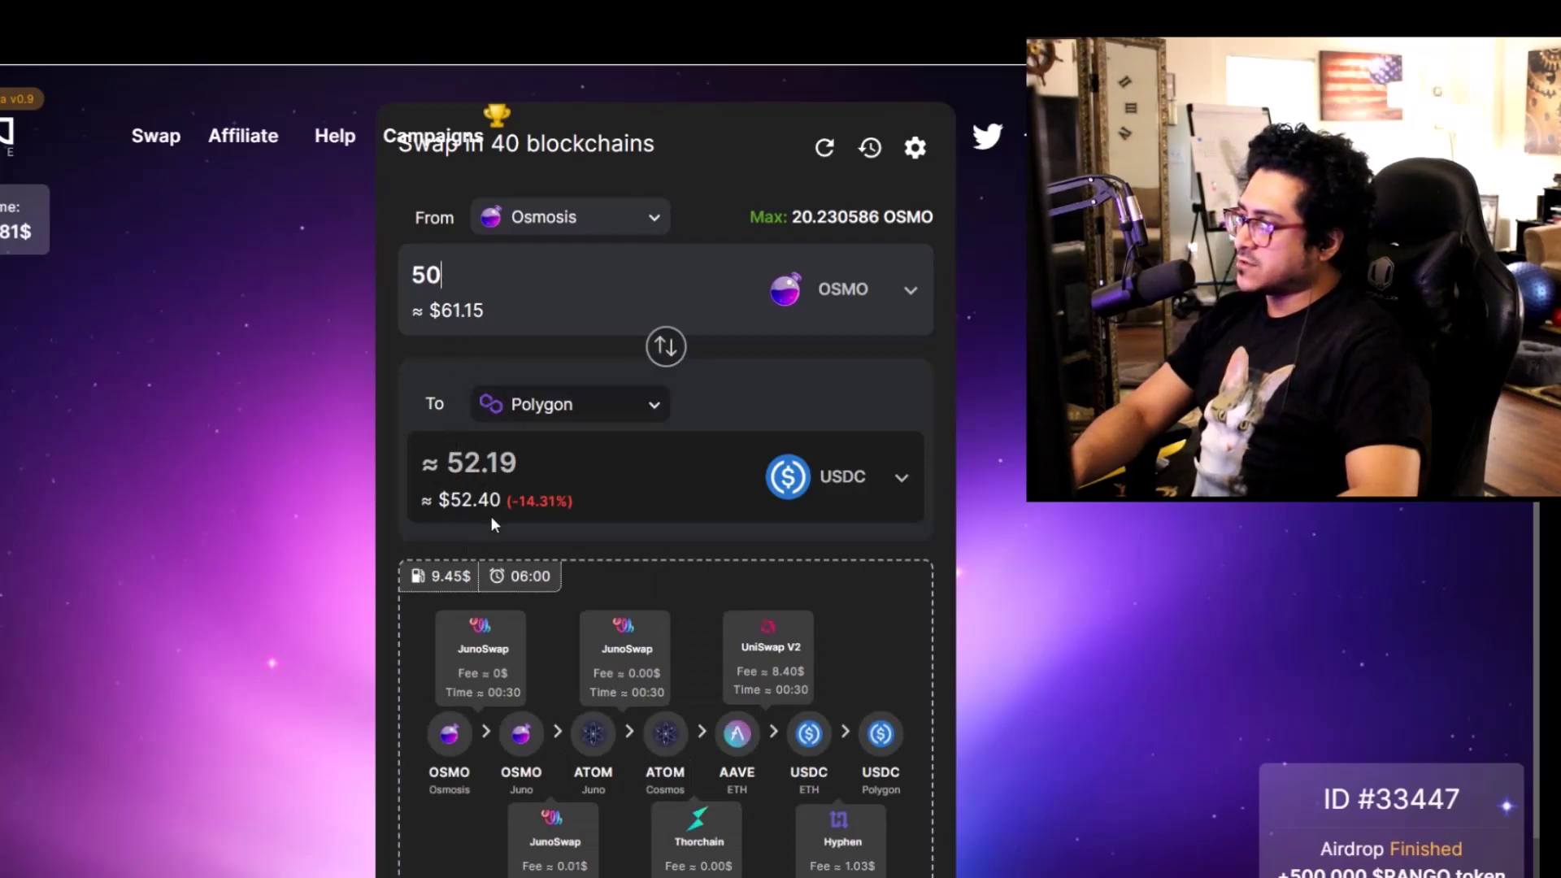
double_click(481, 276)
text(1000)
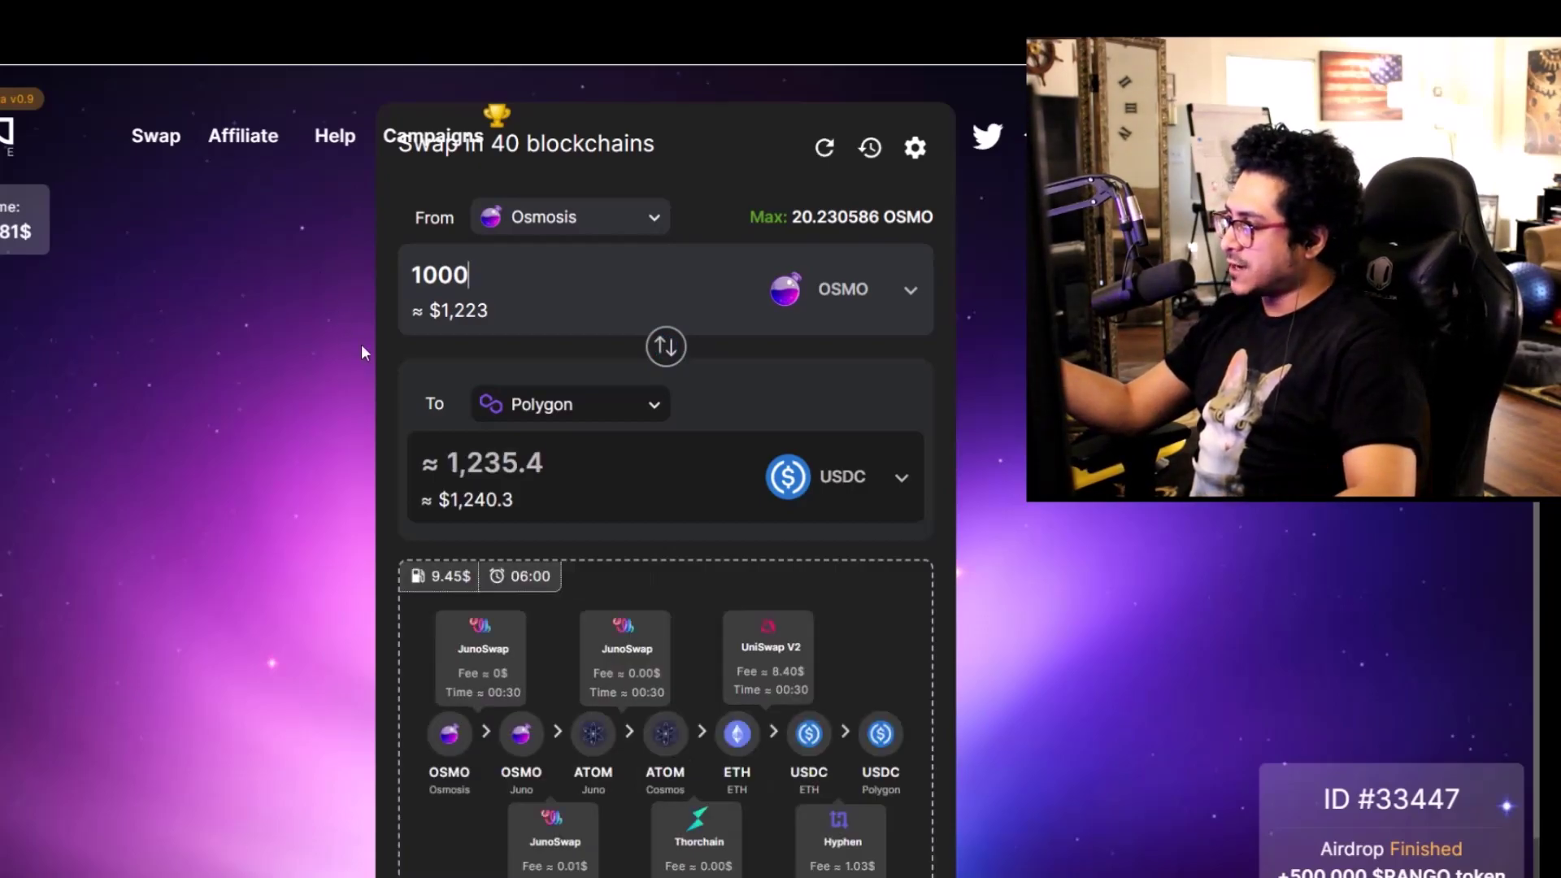
Scroll through the 1000 OSMO route to the Swap button and back to the top of the form
scroll(317, 491, down, 2)
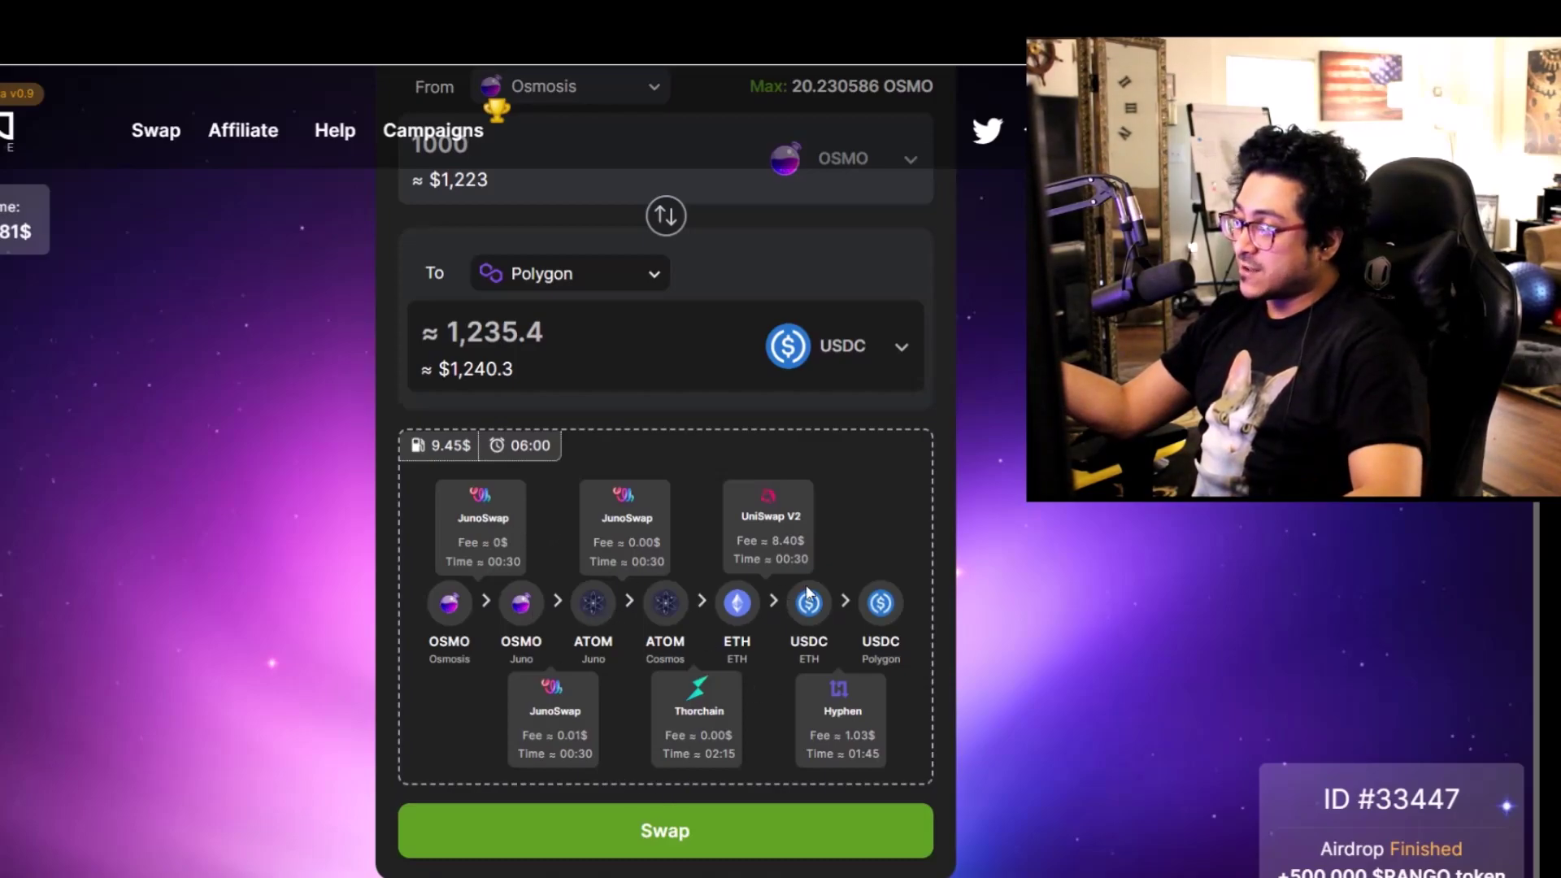
scroll(826, 599, up, 2)
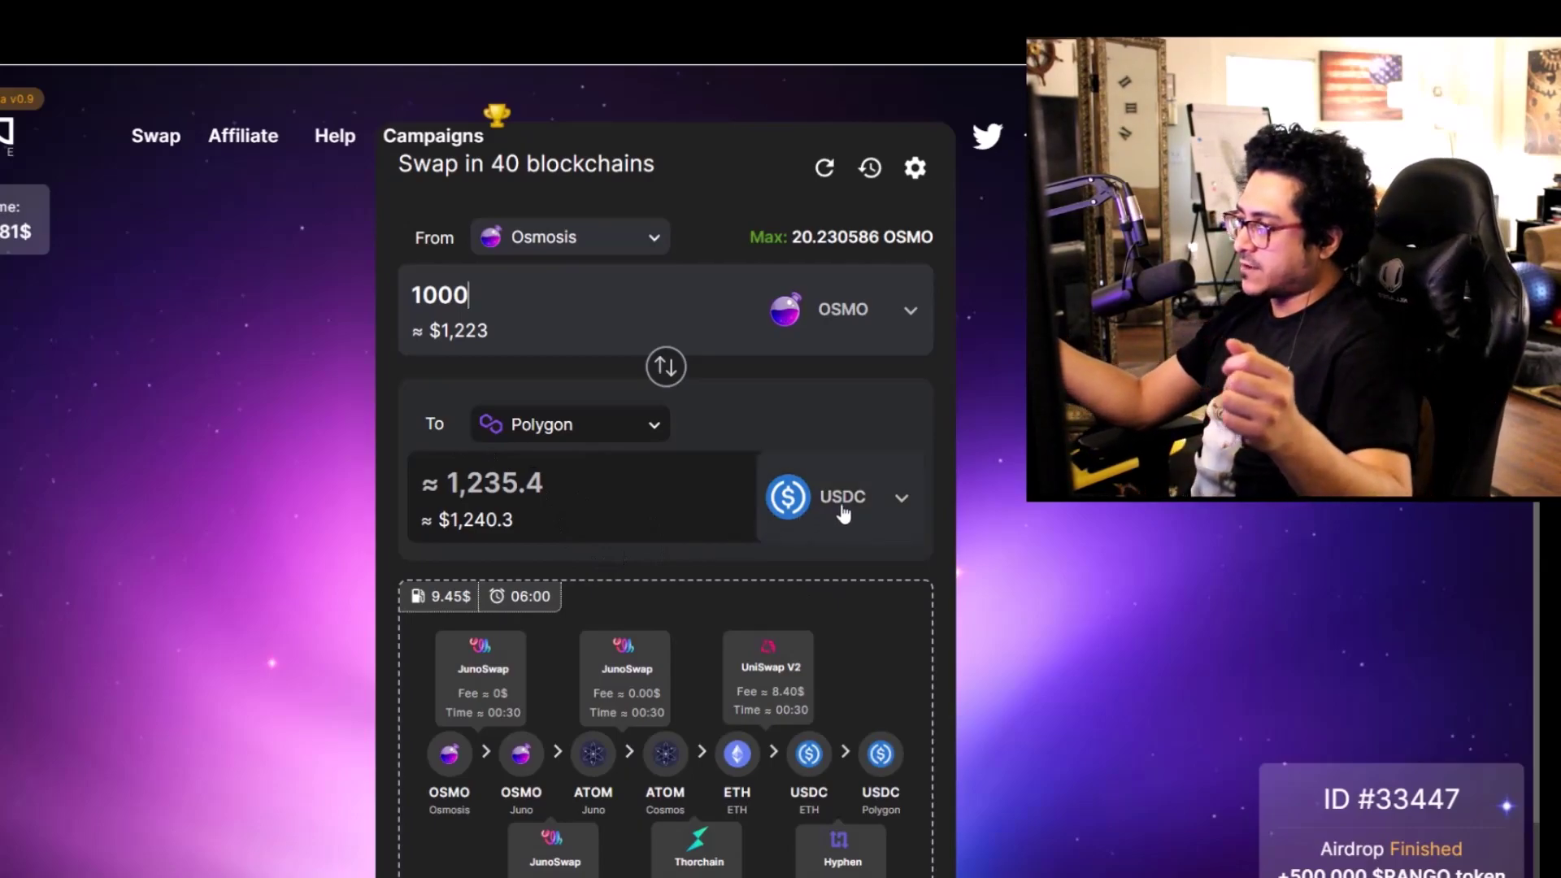
mouse_move(515, 600)
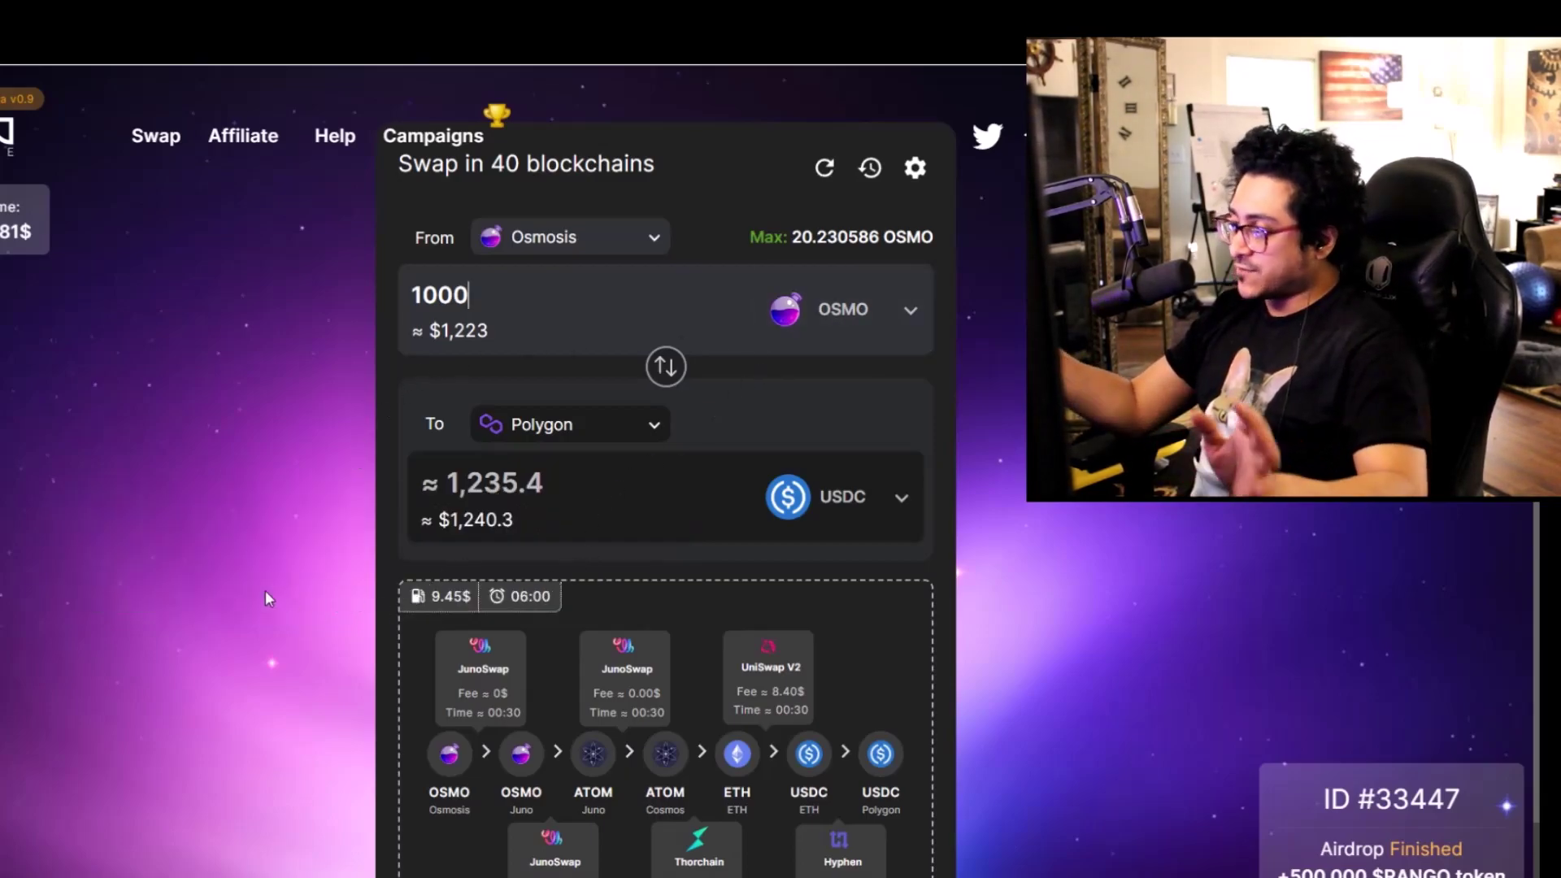
Switch the source network to Juno with 1000 JUNO and the destination to Avalanche
click(549, 243)
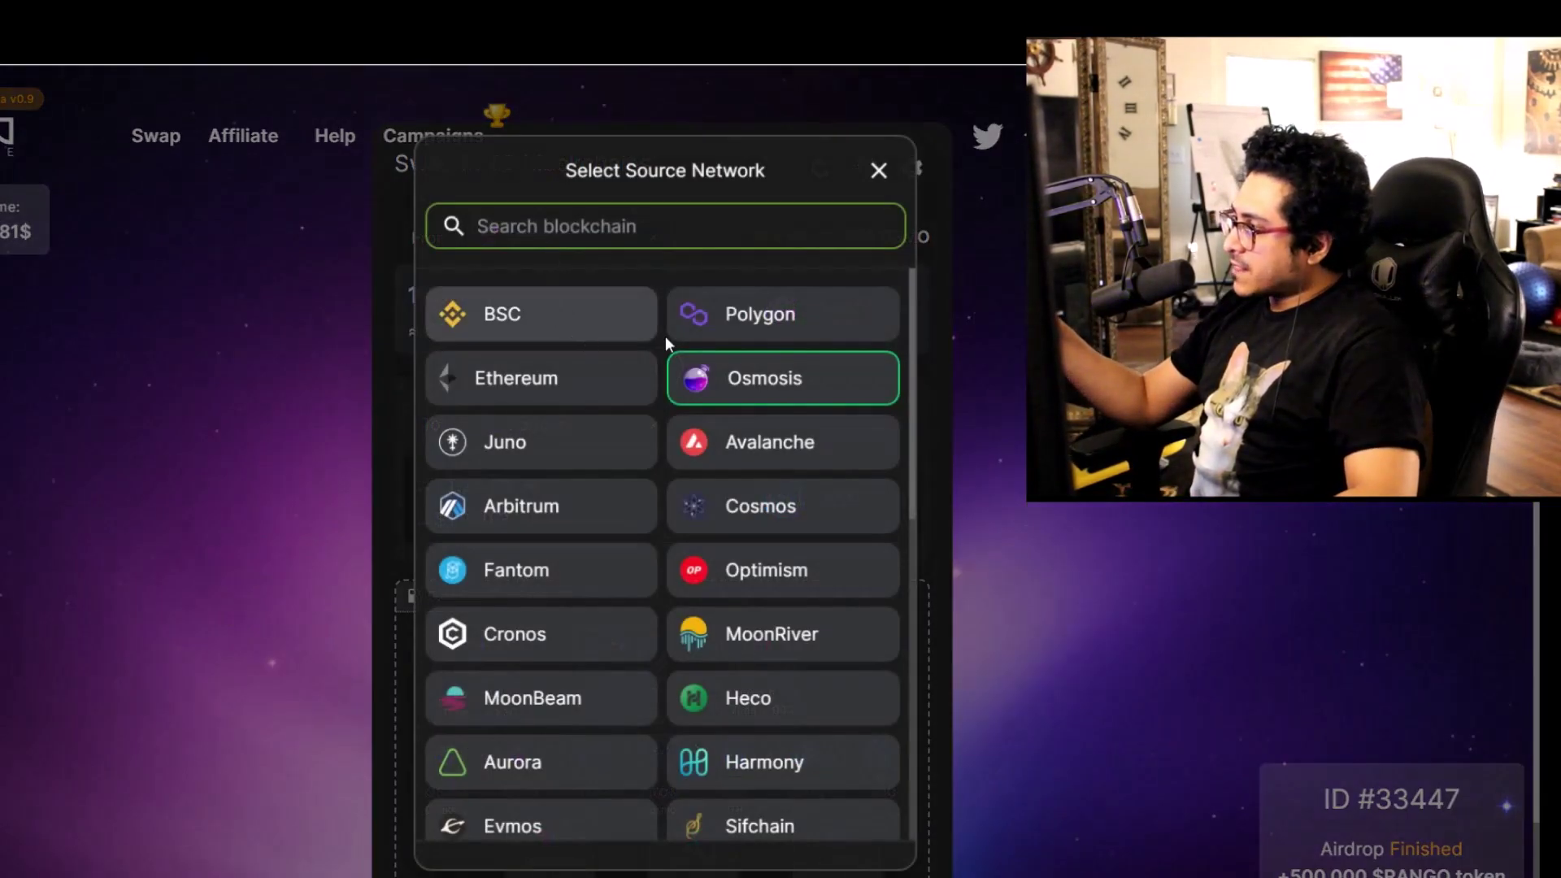
click(504, 444)
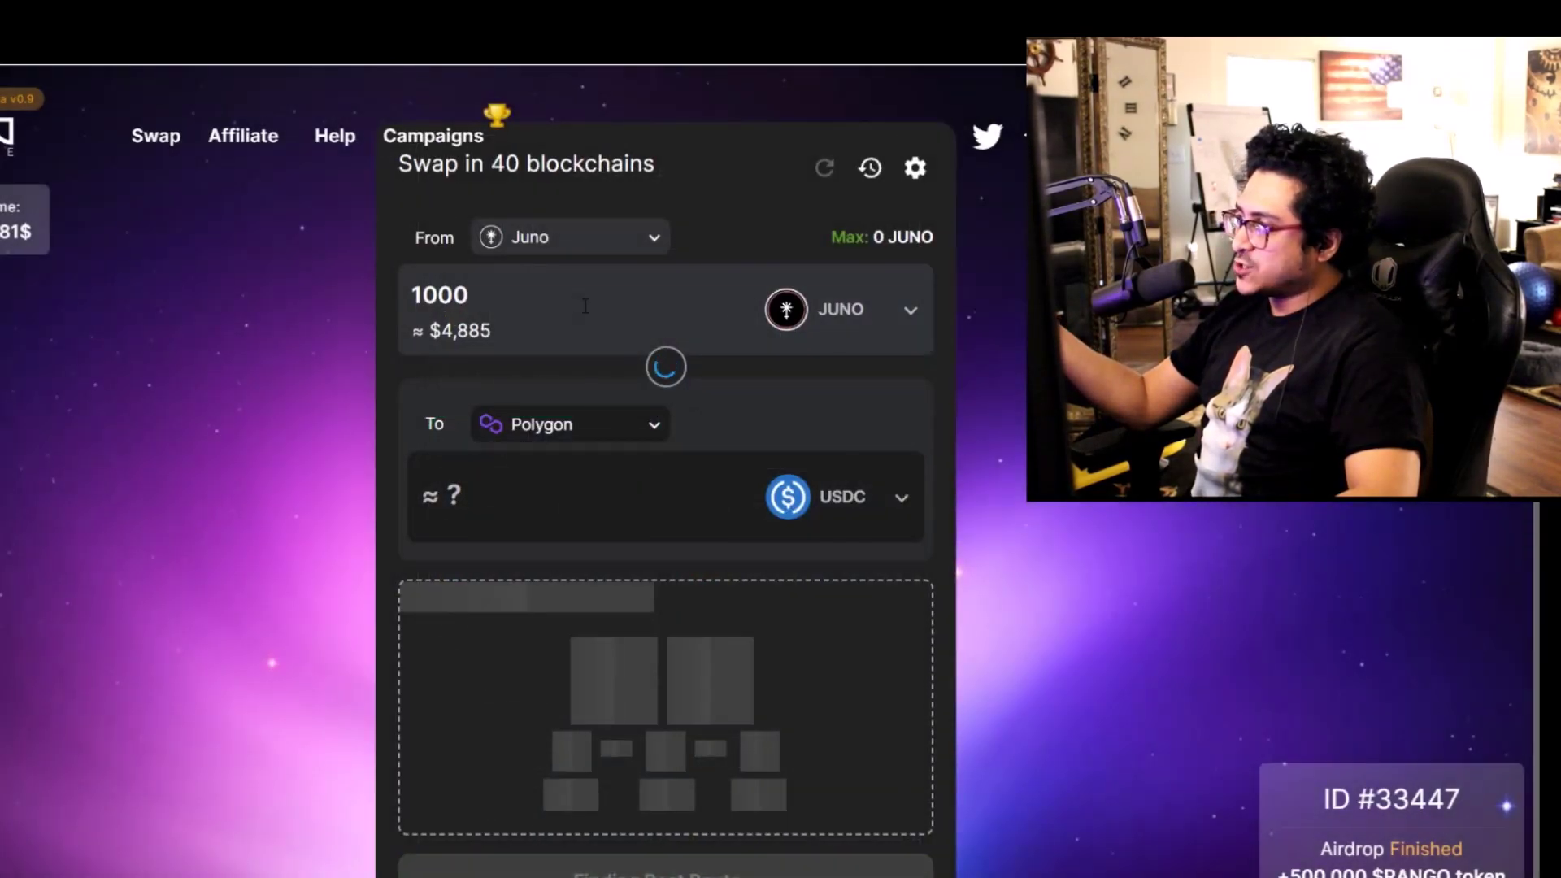
double_click(499, 302)
text(1000)
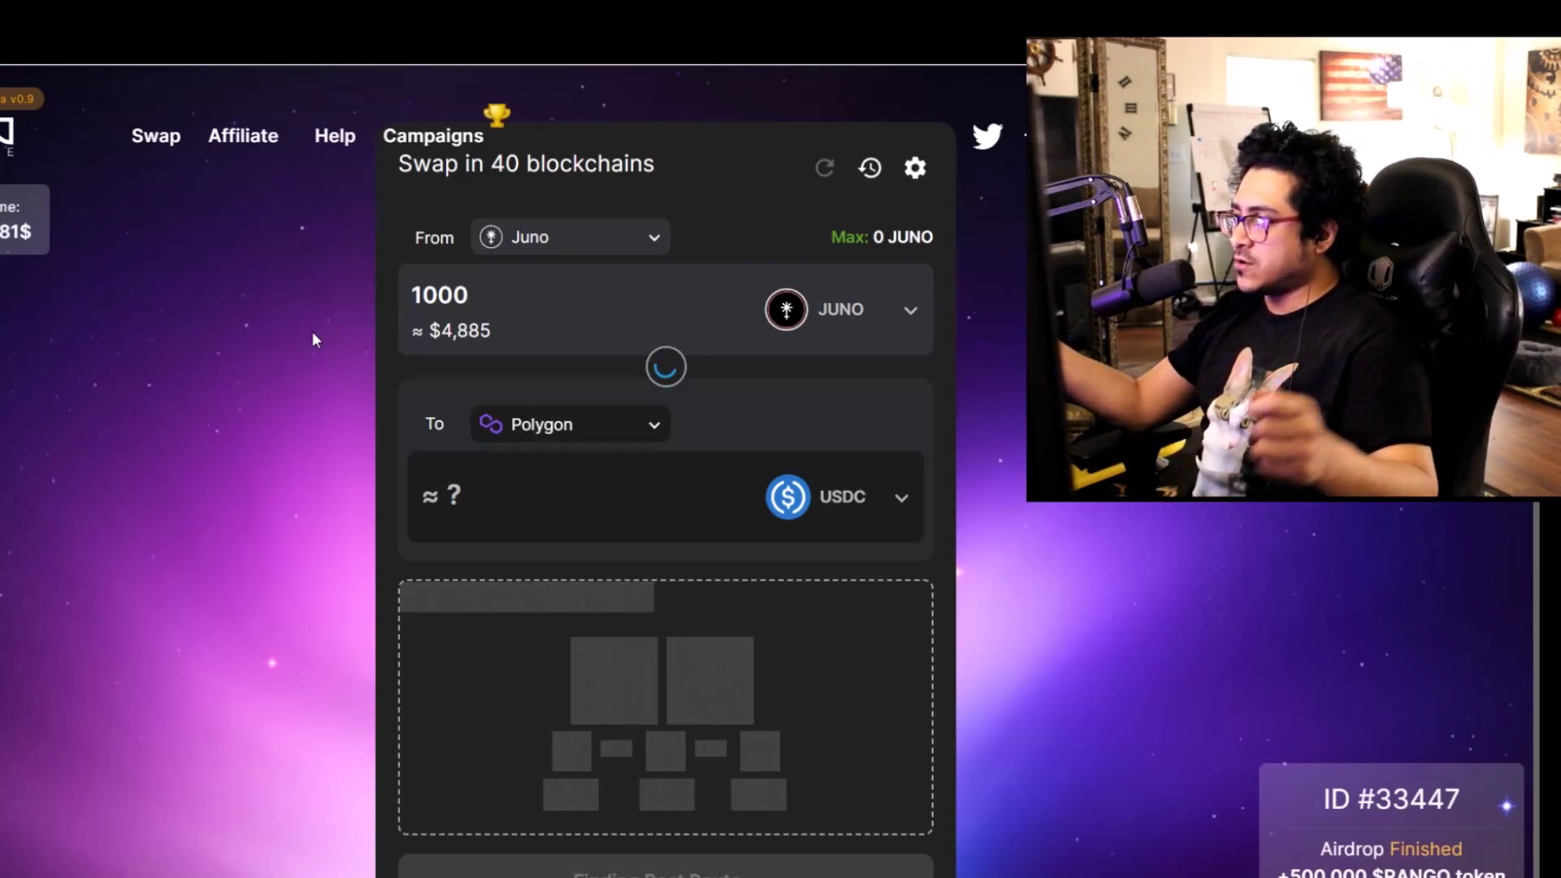
click(582, 425)
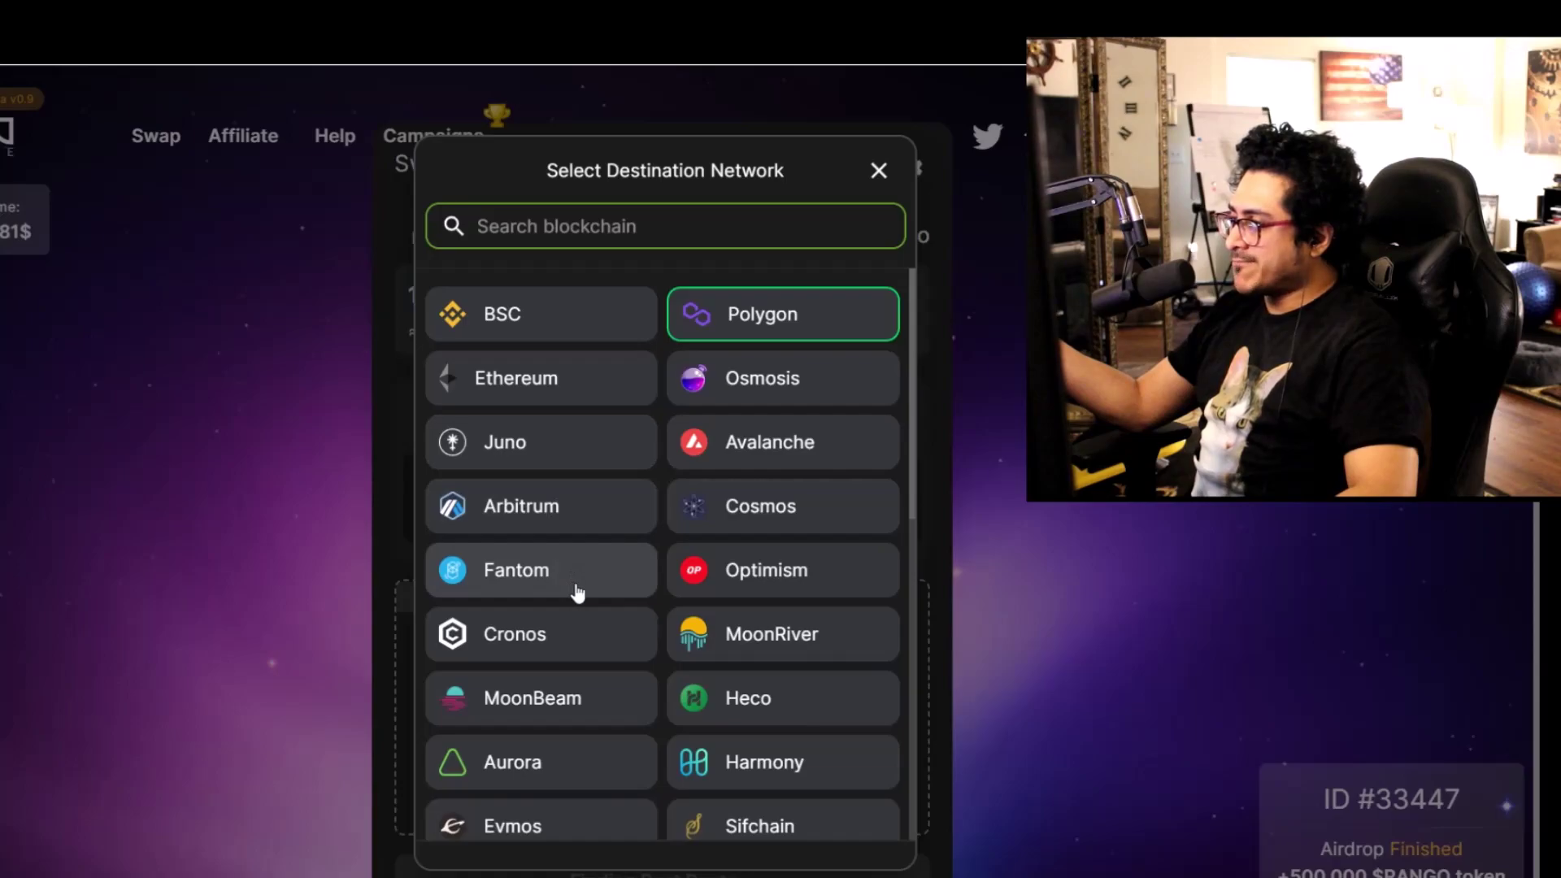
click(727, 458)
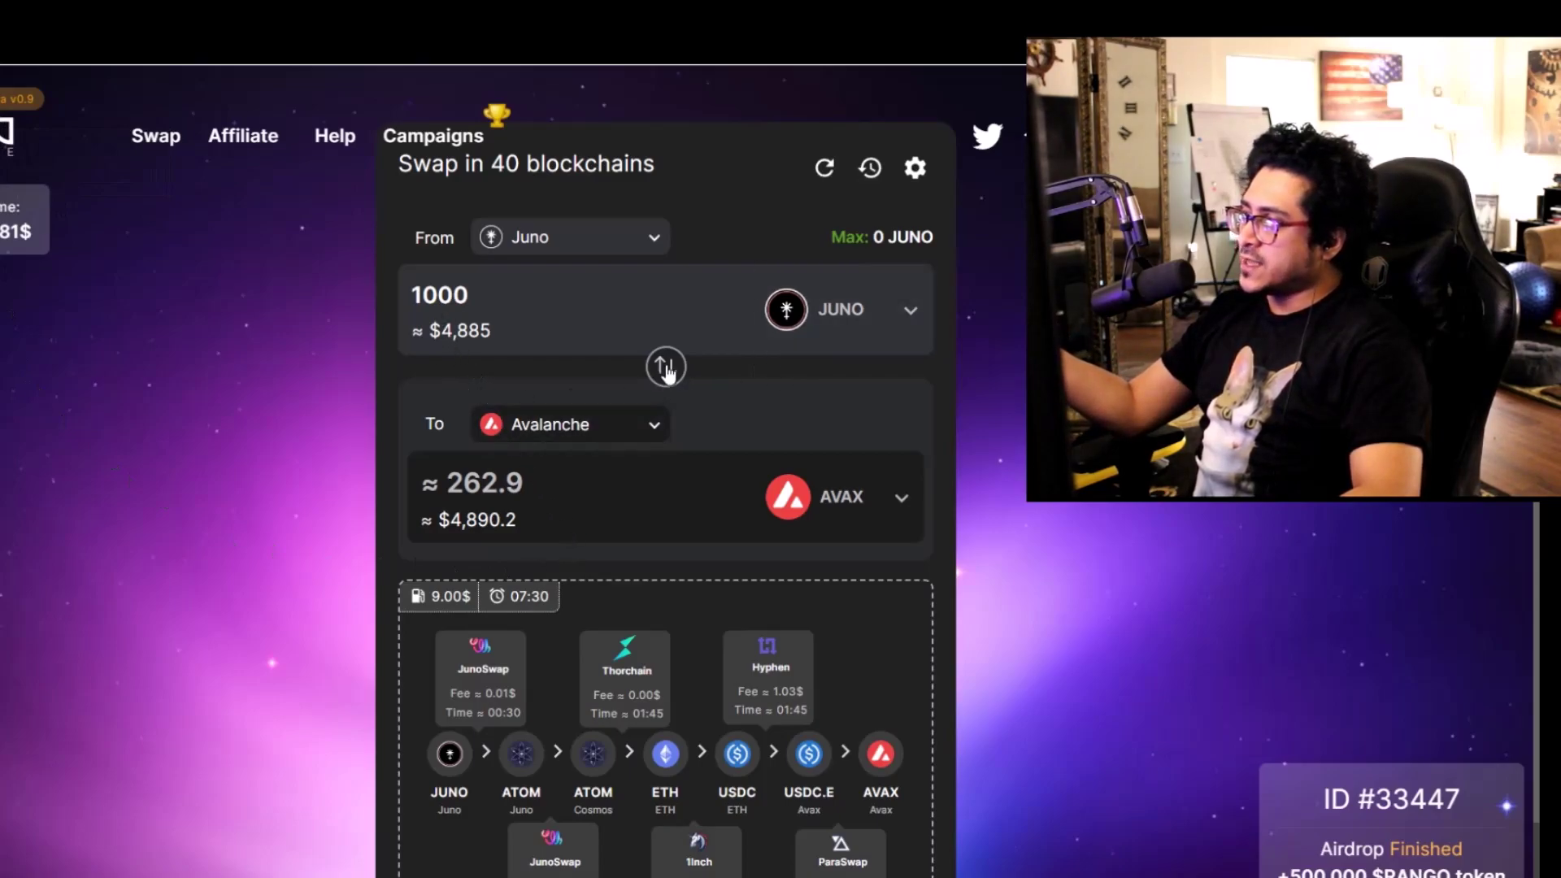
Browse the Avalanche token list, then choose USDC (USD Coin) as the received token and review the quote
click(821, 494)
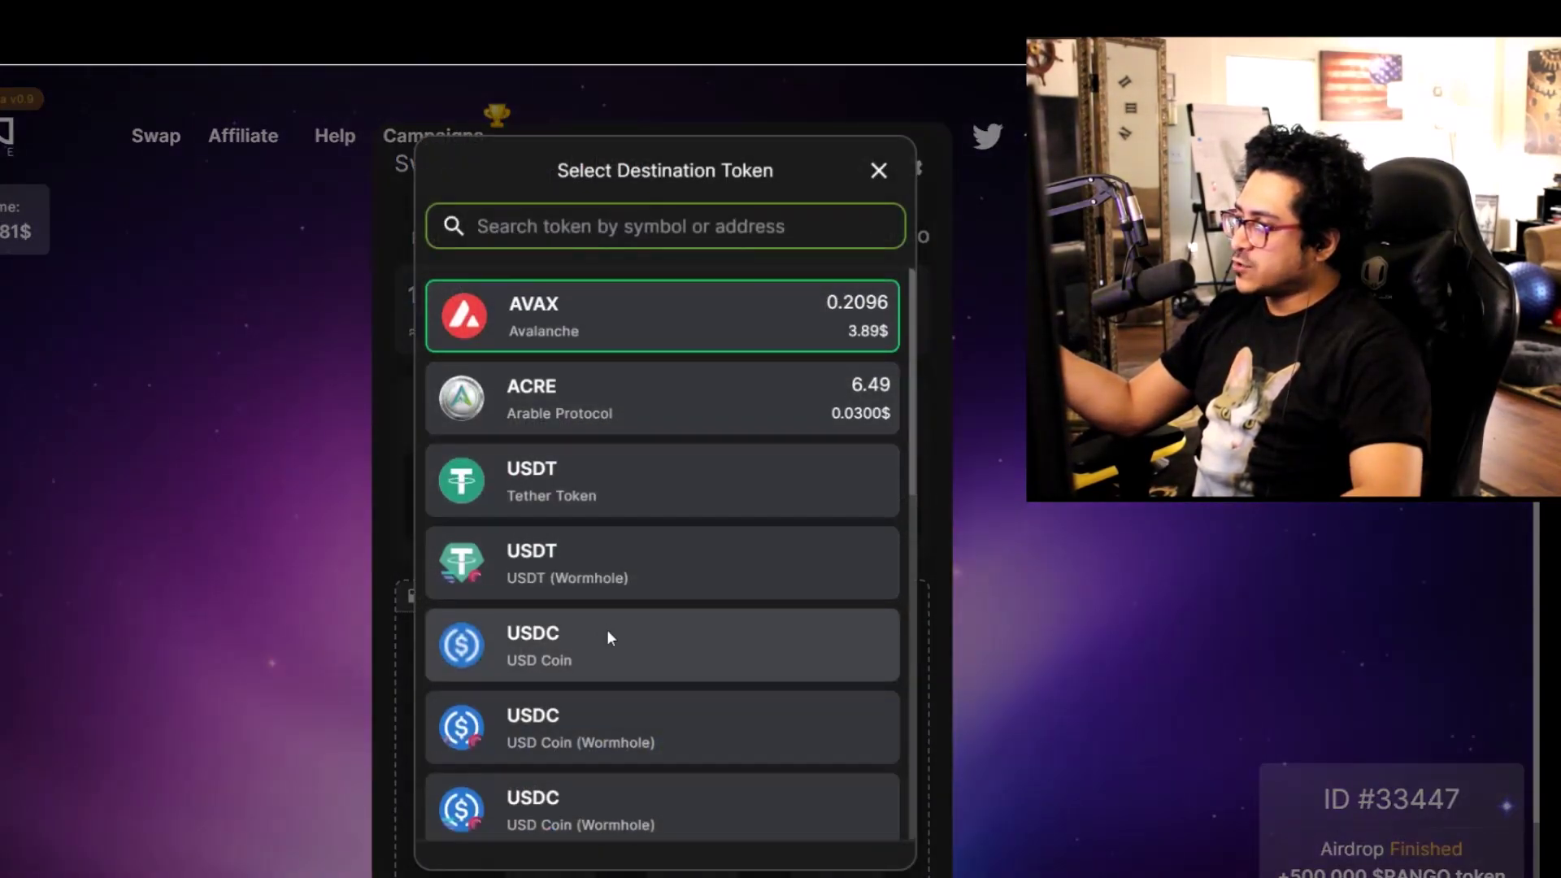
scroll(606, 634, down, 5)
scroll(607, 610, down, 3)
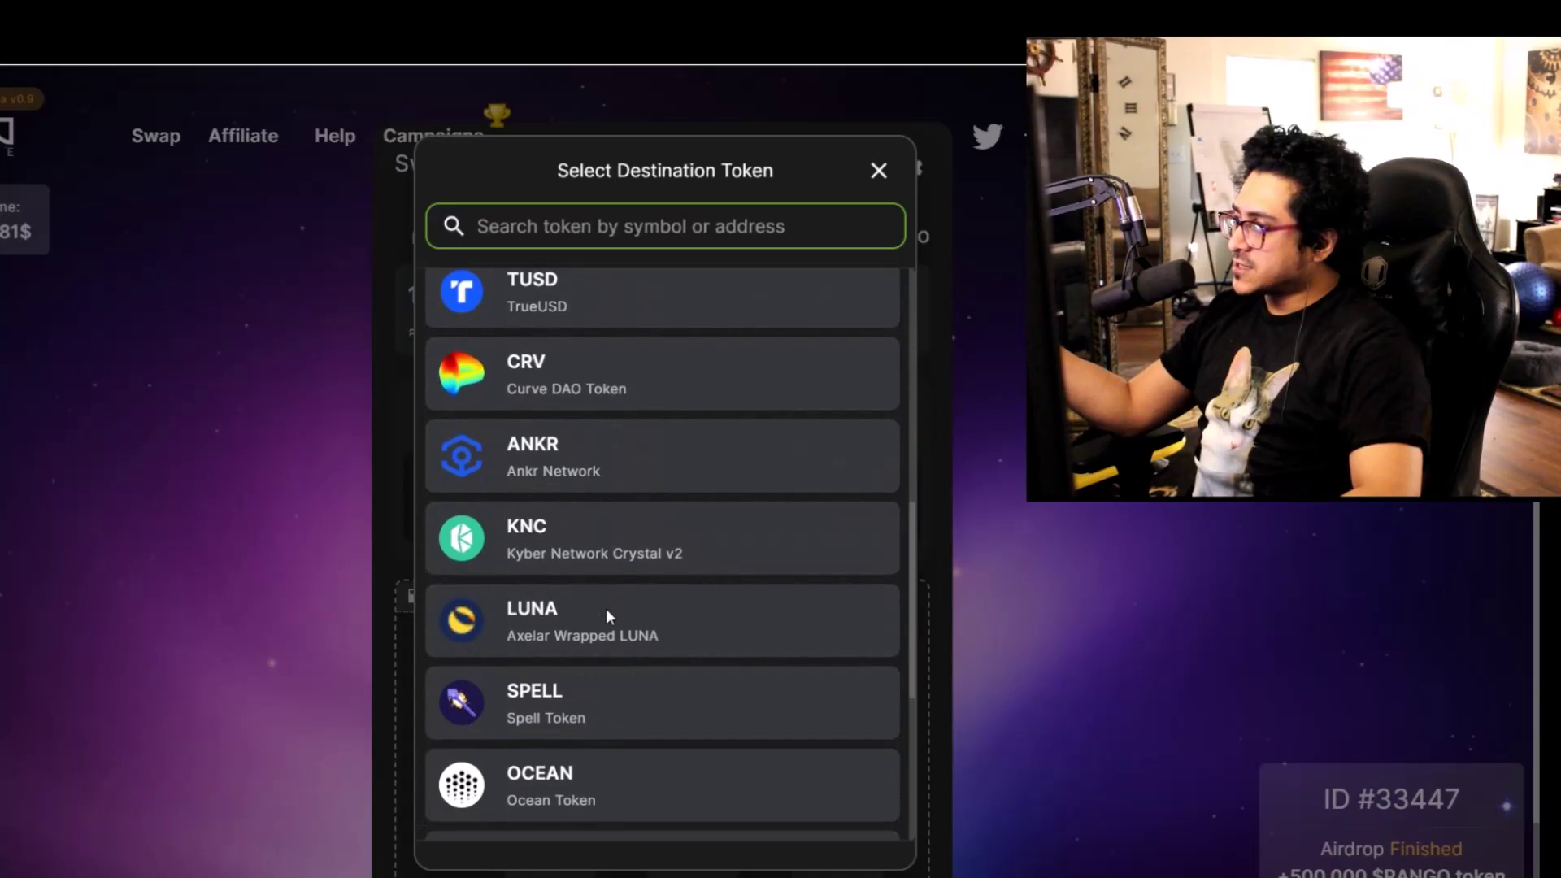
click(126, 539)
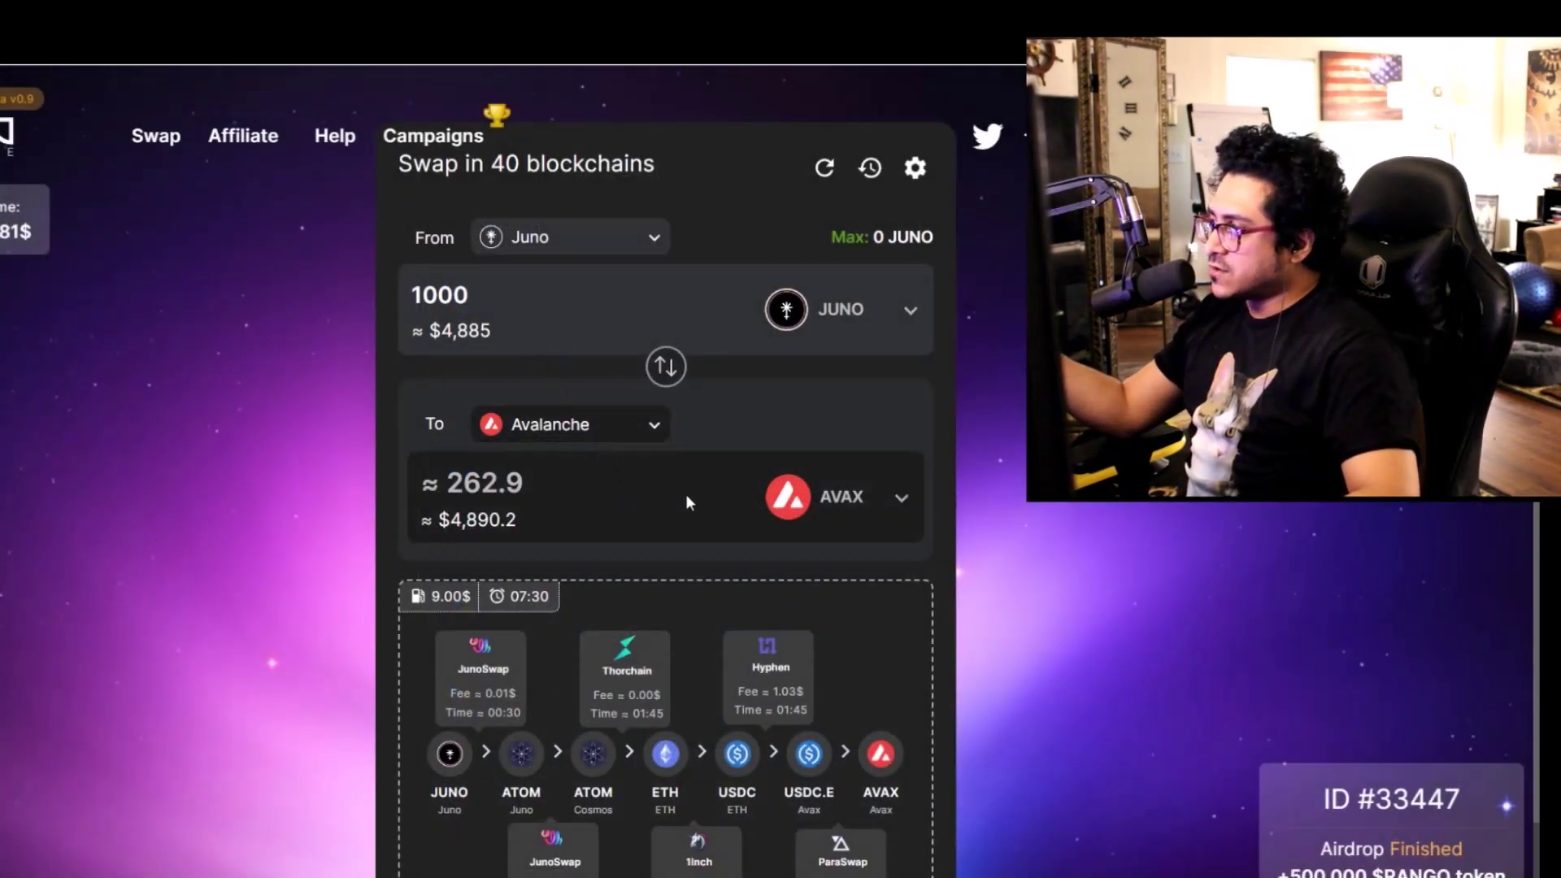
click(793, 496)
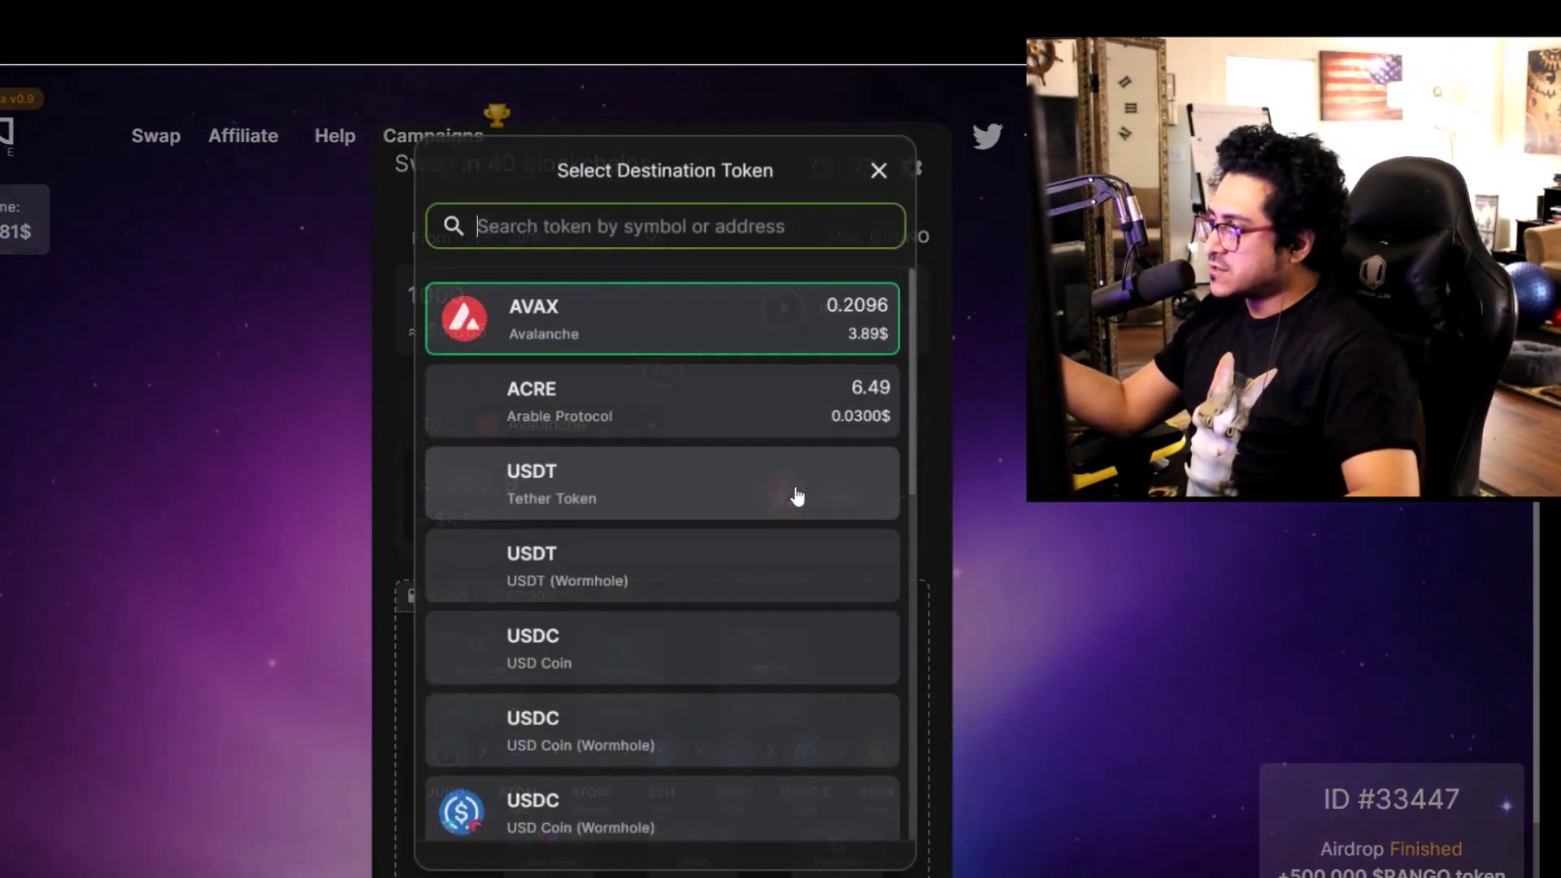
click(588, 648)
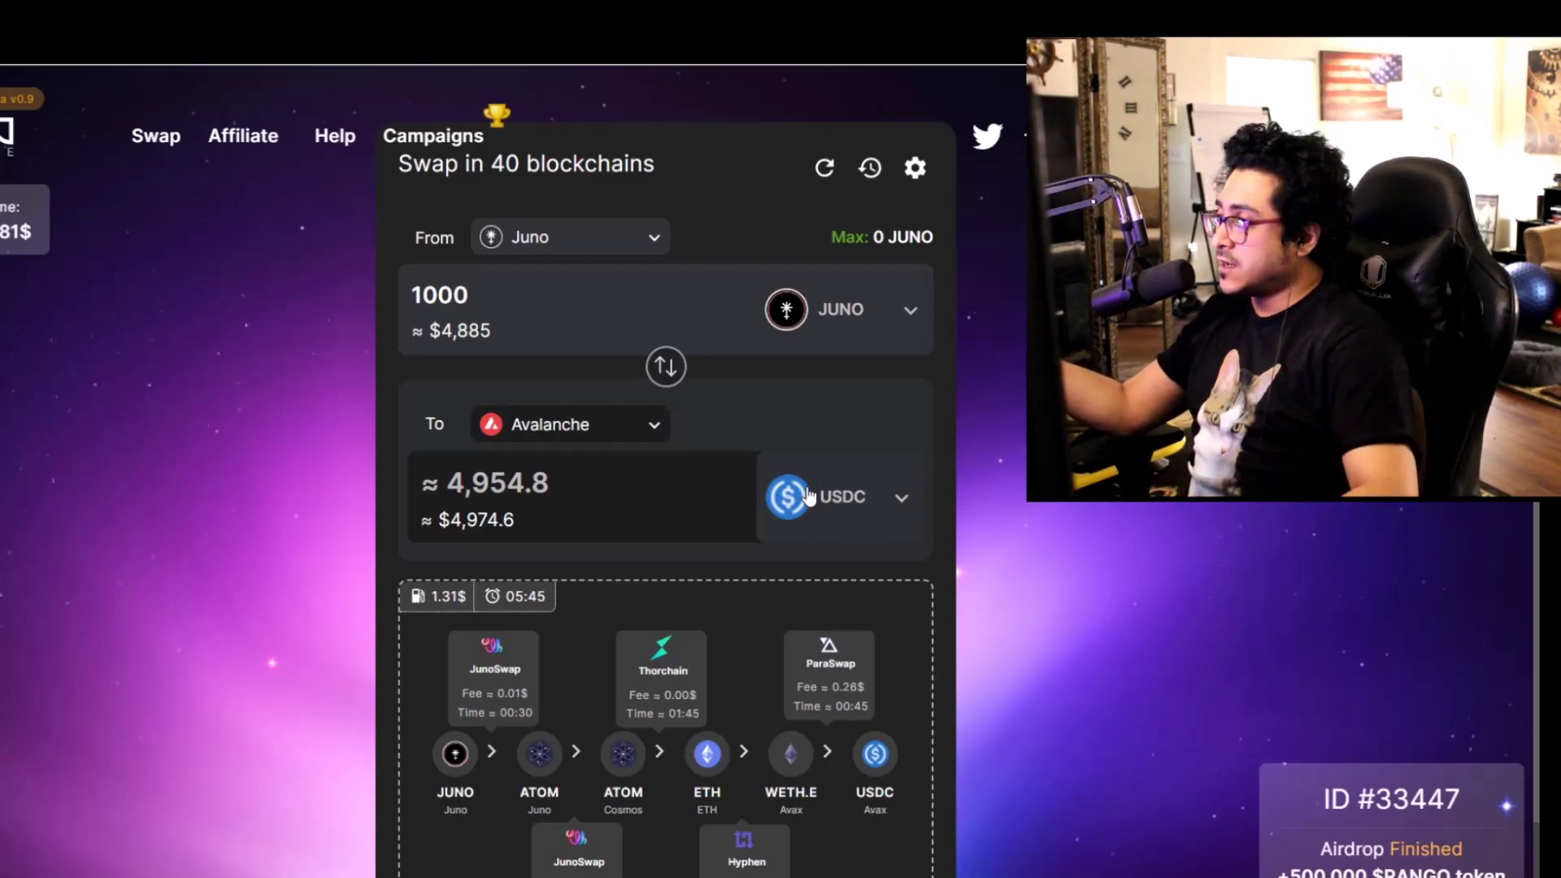
scroll(269, 557, down, 2)
scroll(269, 557, up, 2)
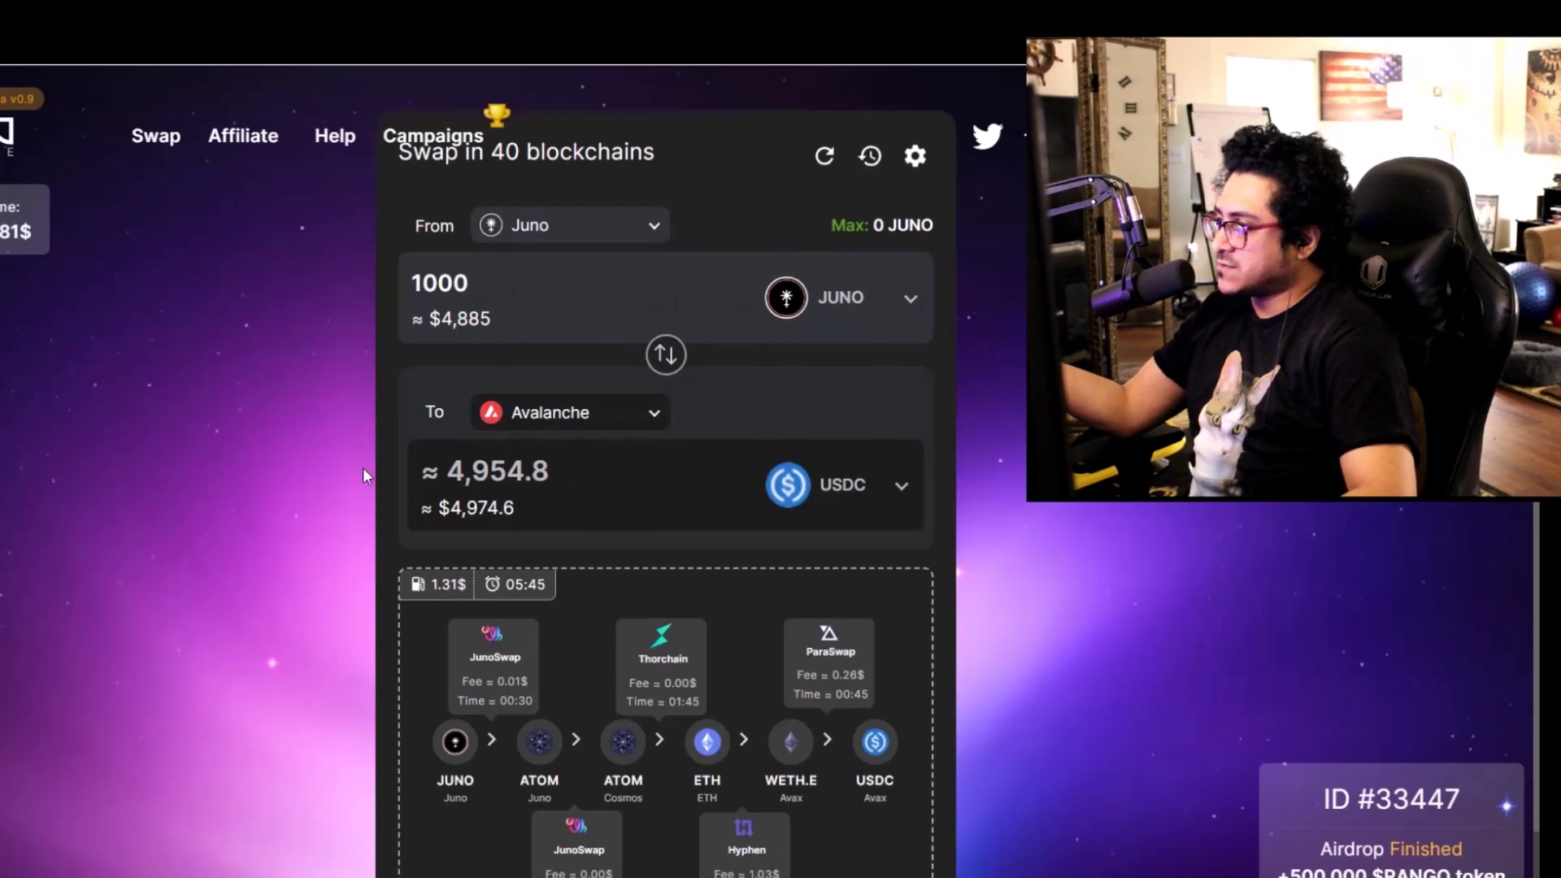
scroll(362, 467, down, 2)
click(687, 830)
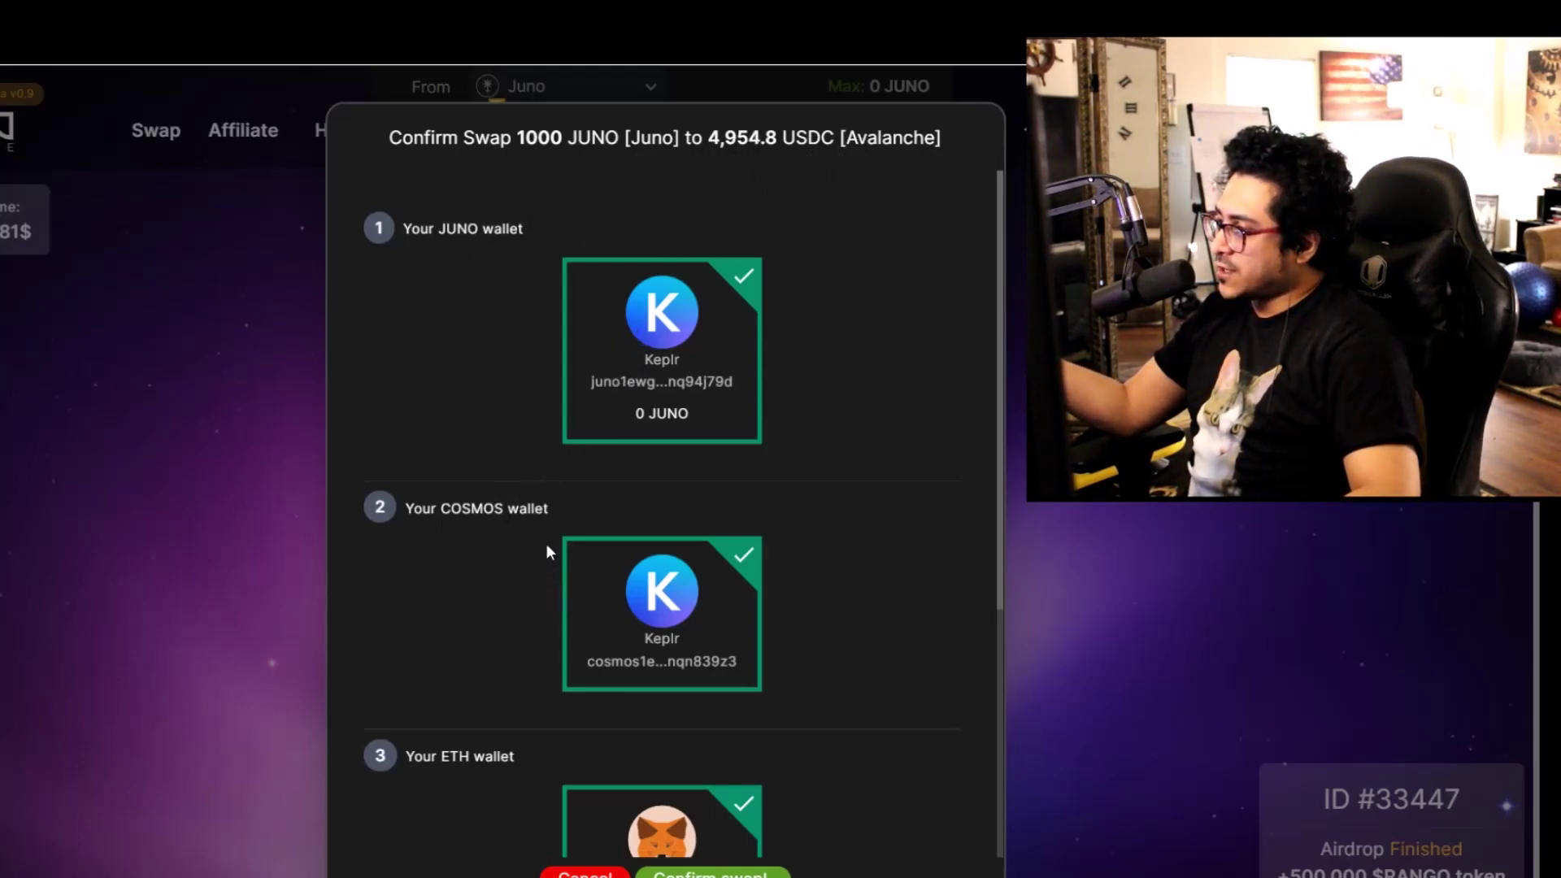
scroll(546, 545, down, 1)
scroll(620, 602, down, 3)
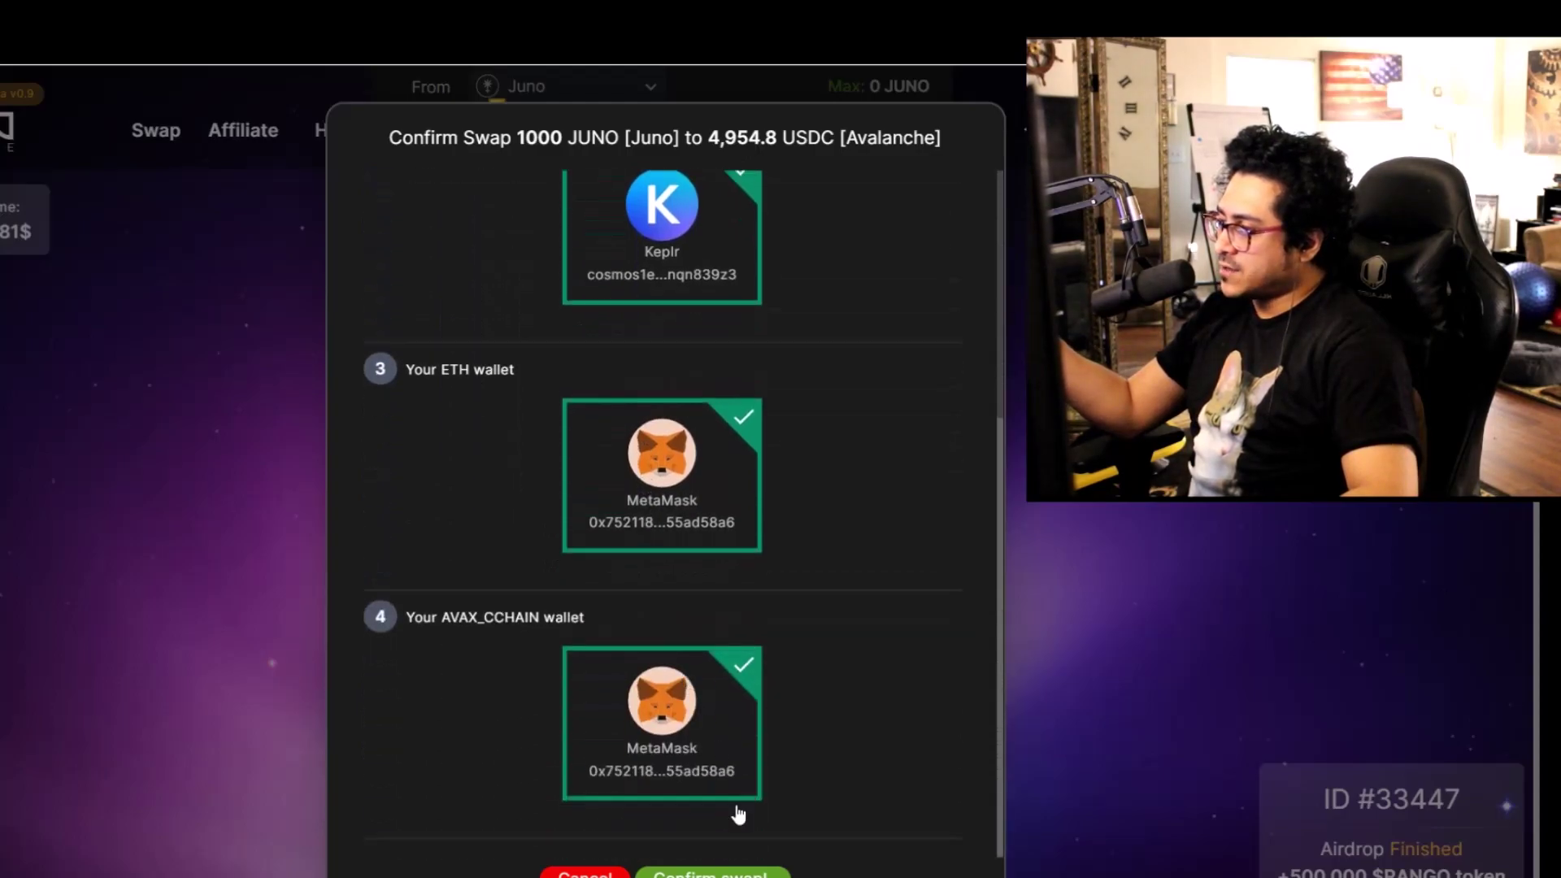
scroll(569, 746, up, 4)
click(145, 622)
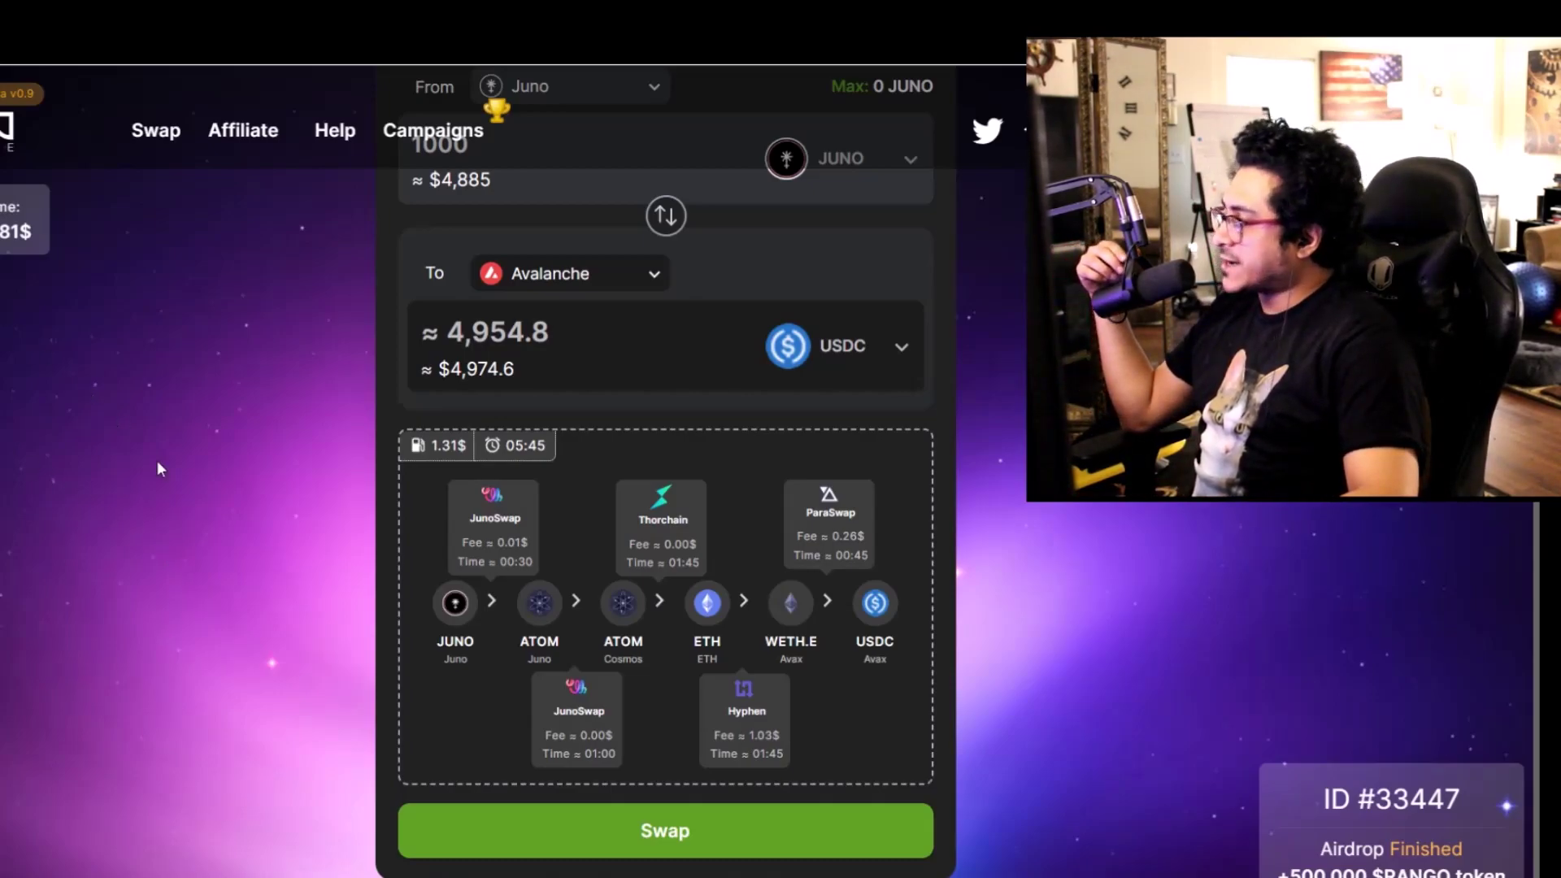
scroll(1118, 577, up, 3)
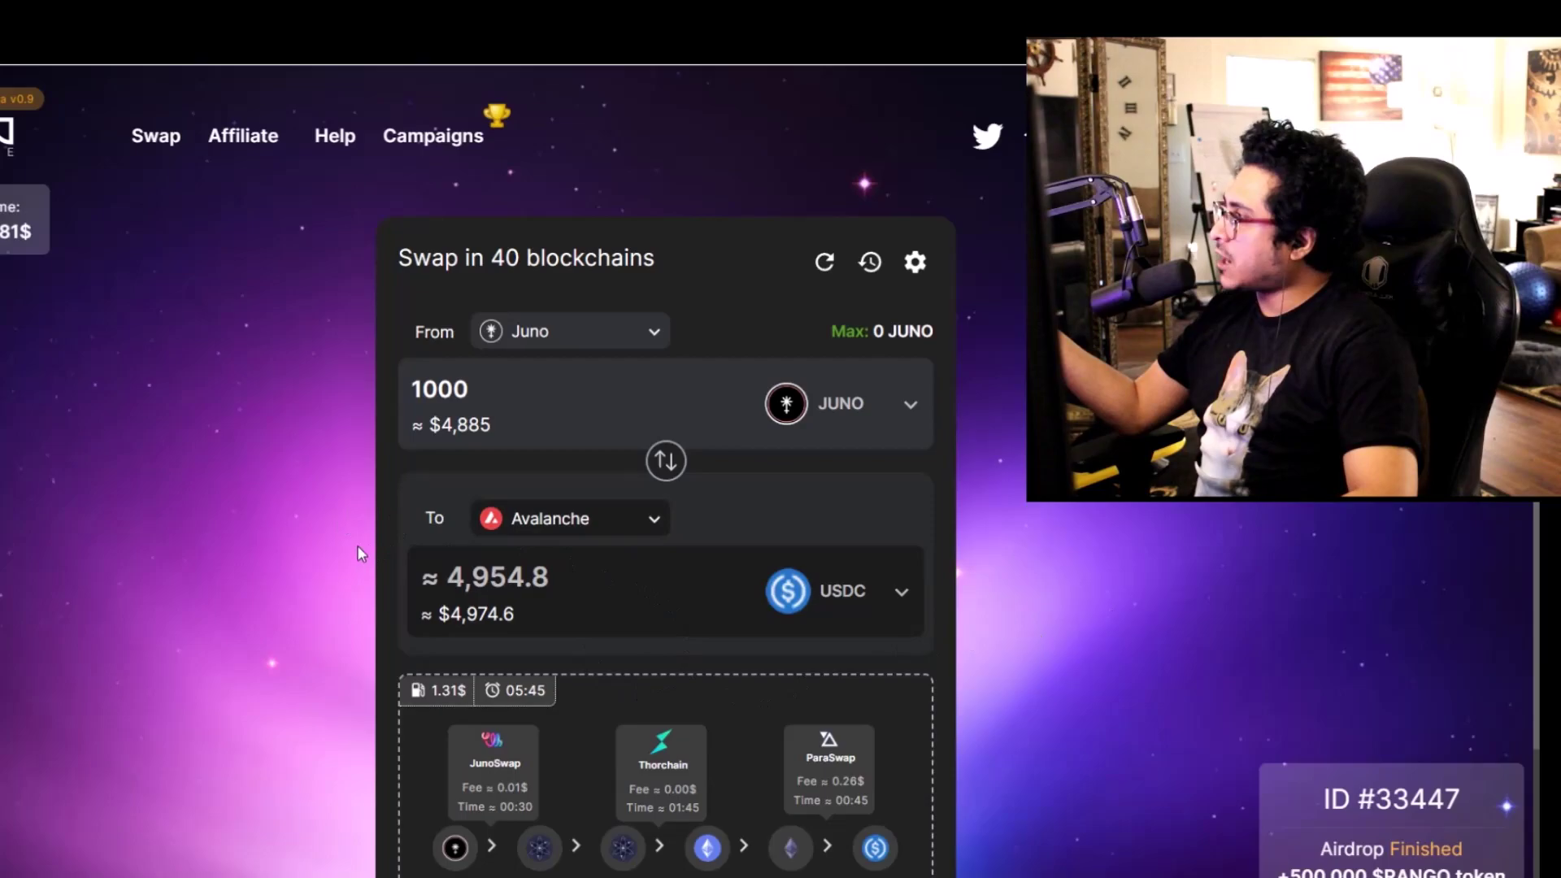
scroll(665, 471, down, 3)
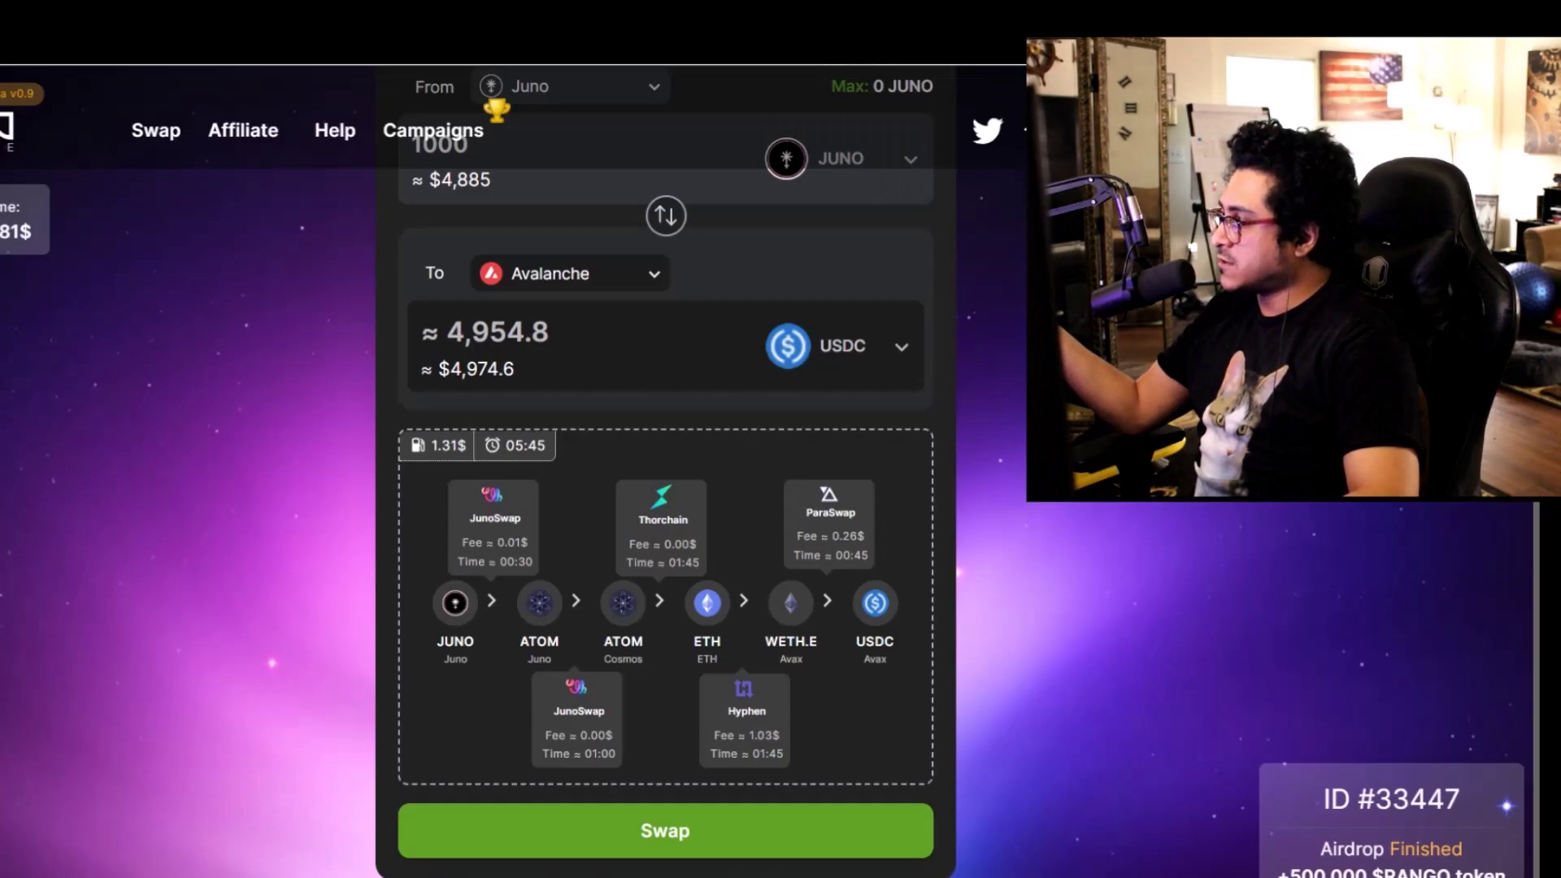
scroll(979, 387, up, 3)
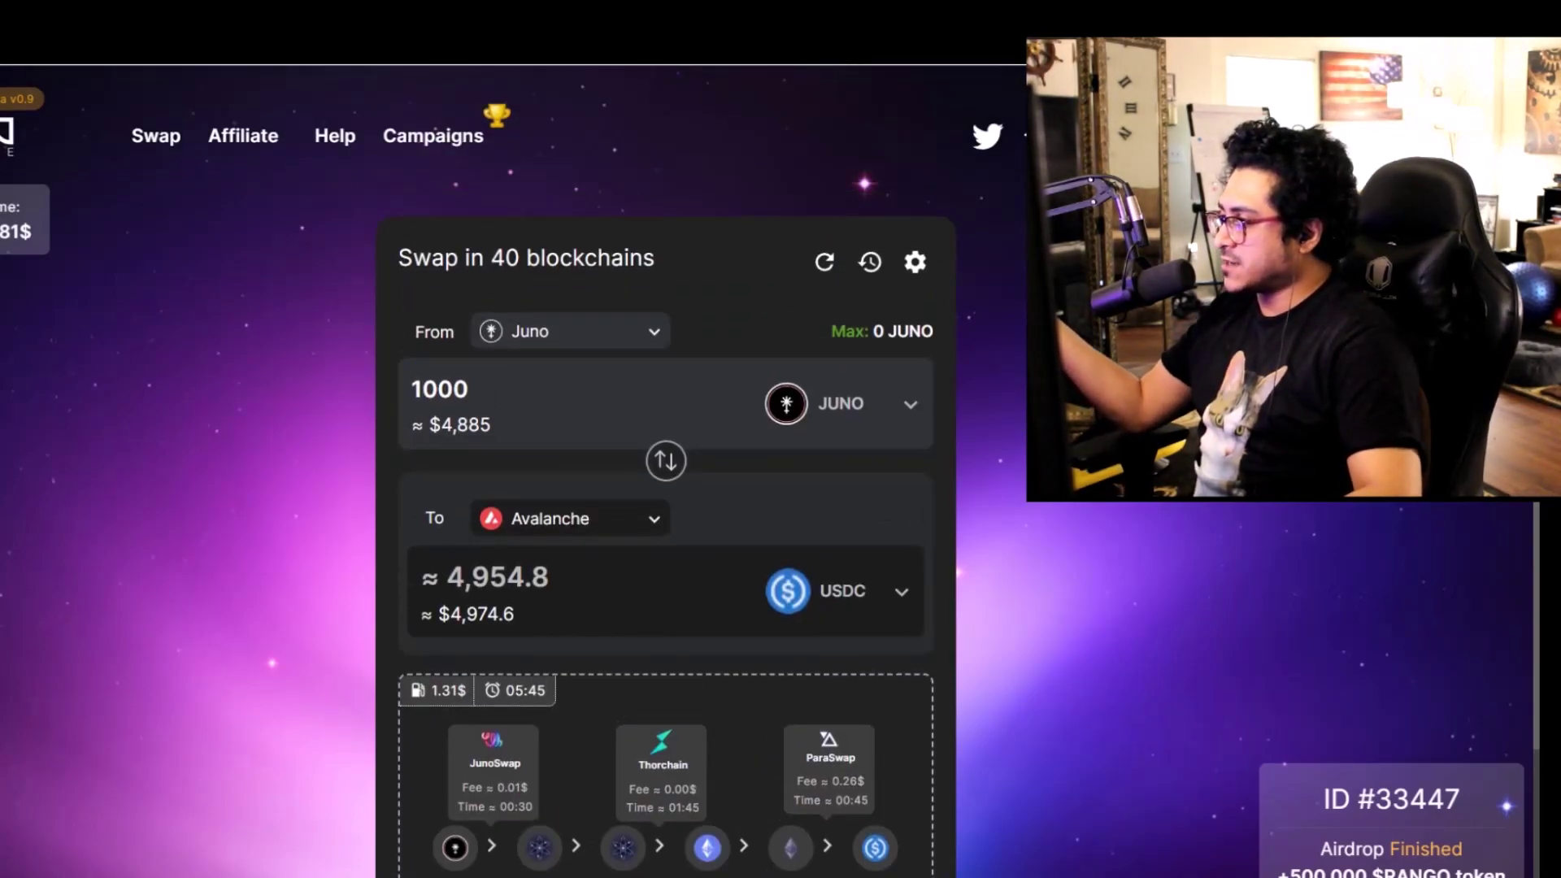